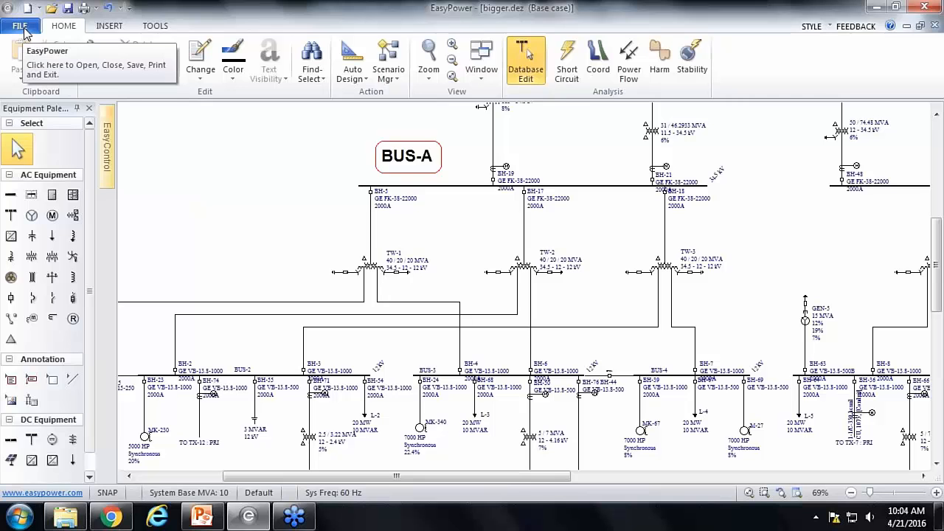
Step: Start an OnSite project import and choose SUB-A.OnSiteDB as the project file
left_click(21, 28)
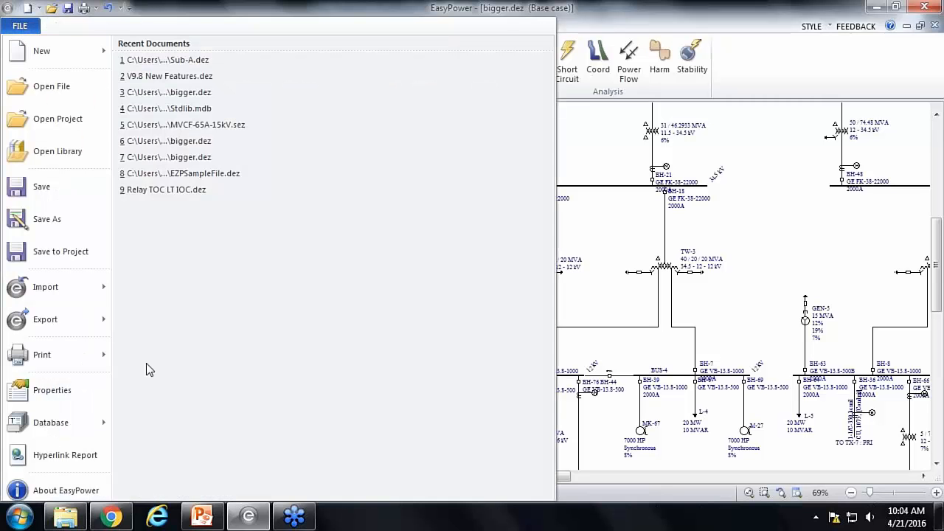
left_click(103, 293)
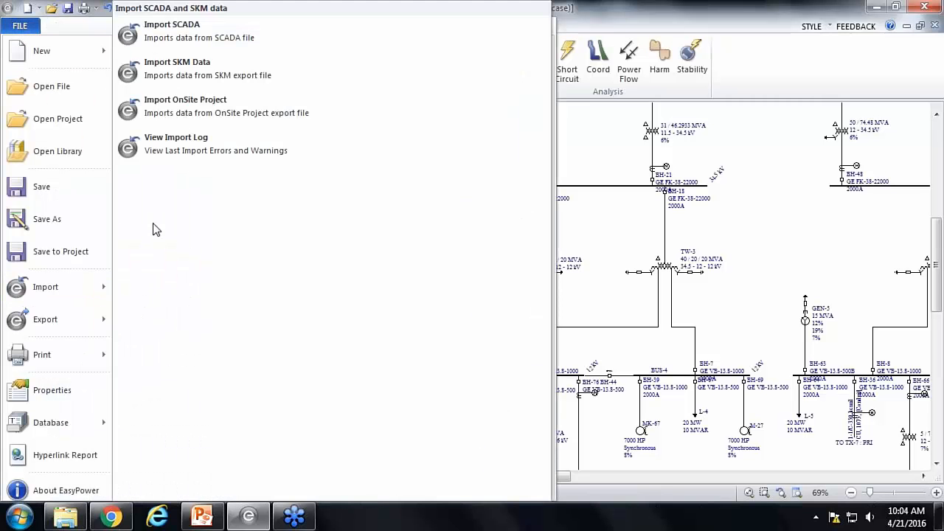
left_click(219, 109)
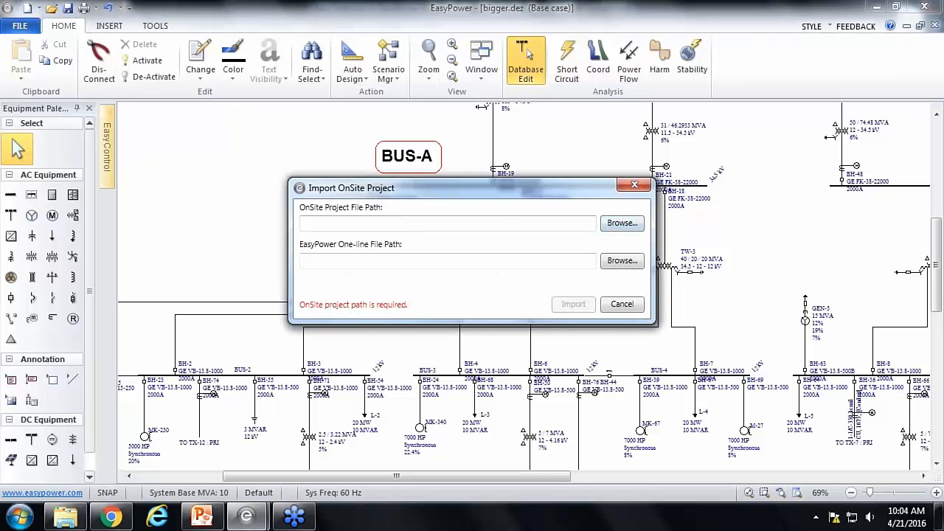
left_click(621, 224)
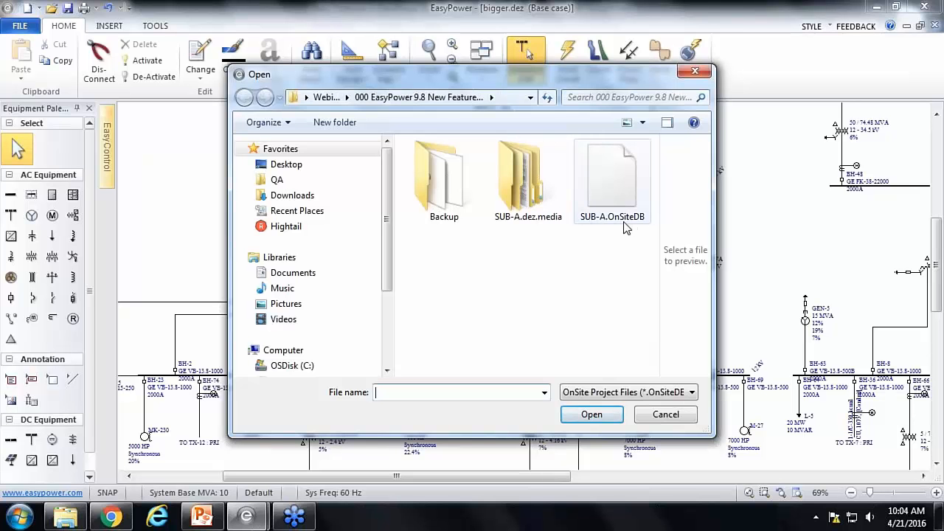
left_click(619, 181)
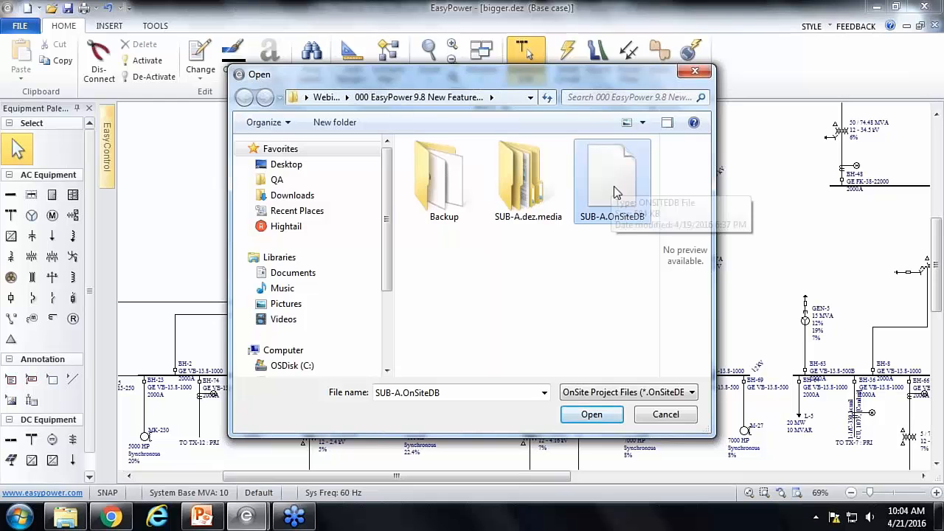
left_click(606, 418)
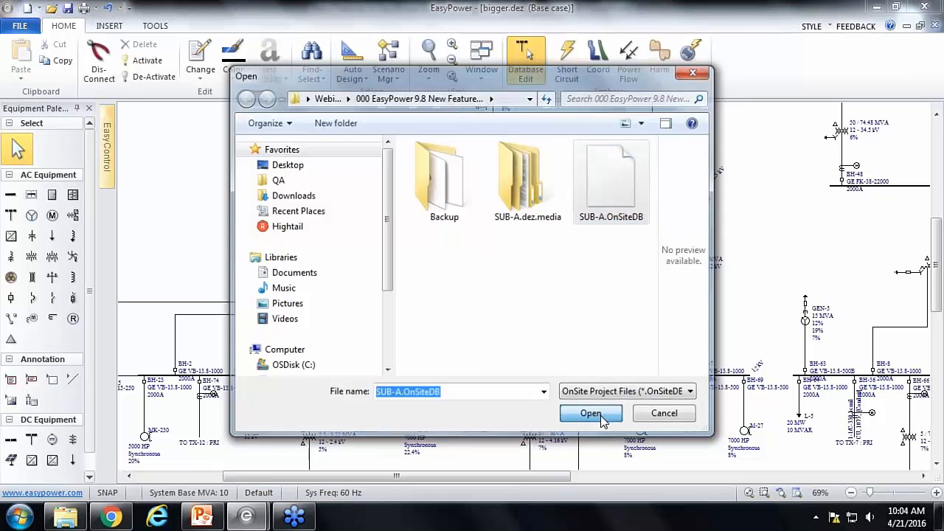
Step: Import the project into a new one-line file named Sub-A and review the import results through to the media items
left_click(622, 261)
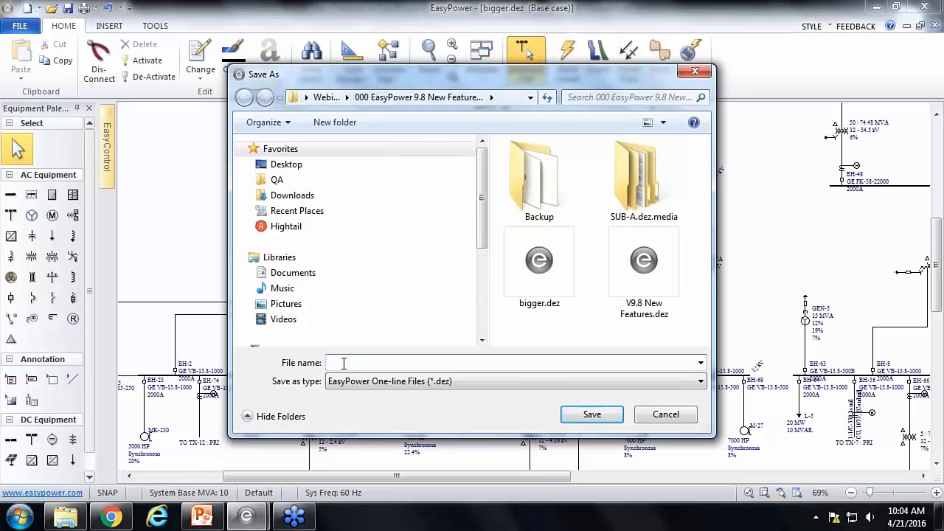
type("Sub-A")
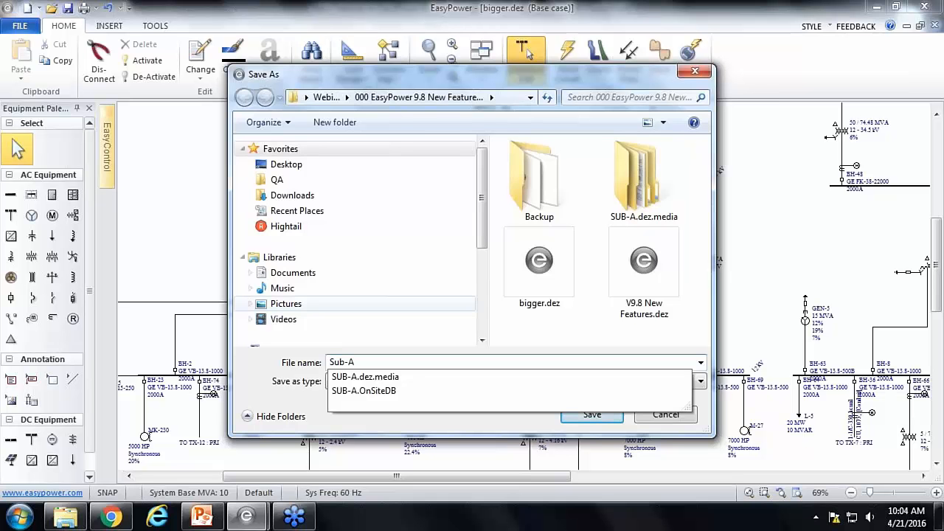
left_click(456, 366)
left_click(609, 415)
left_click(574, 306)
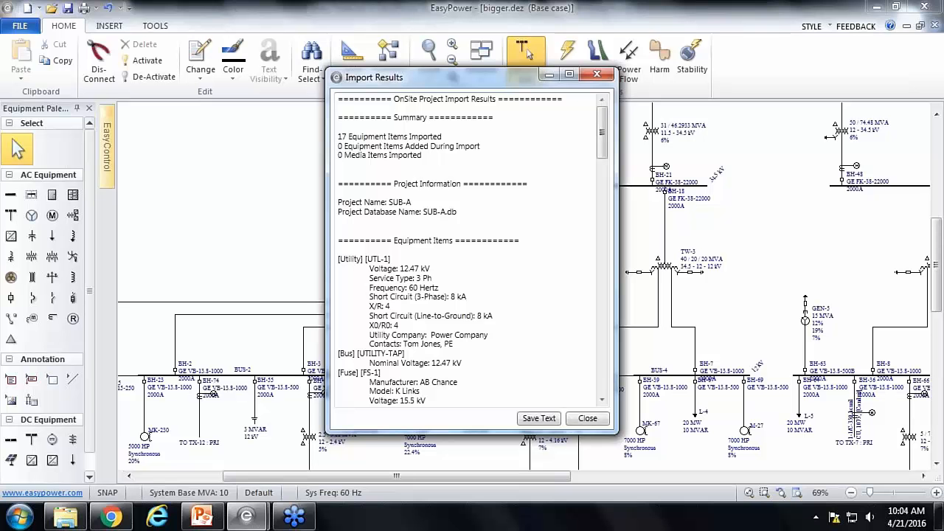
left_click_drag(601, 132, 615, 372)
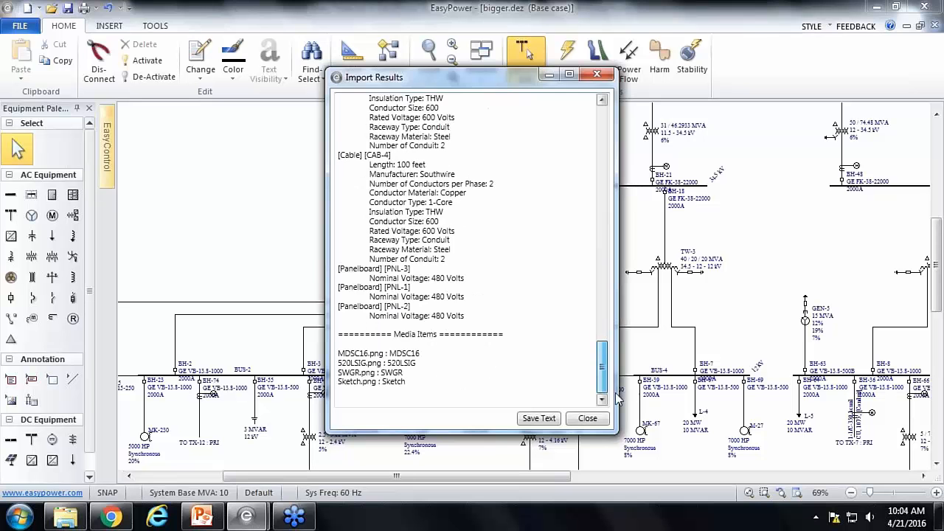
left_click(587, 418)
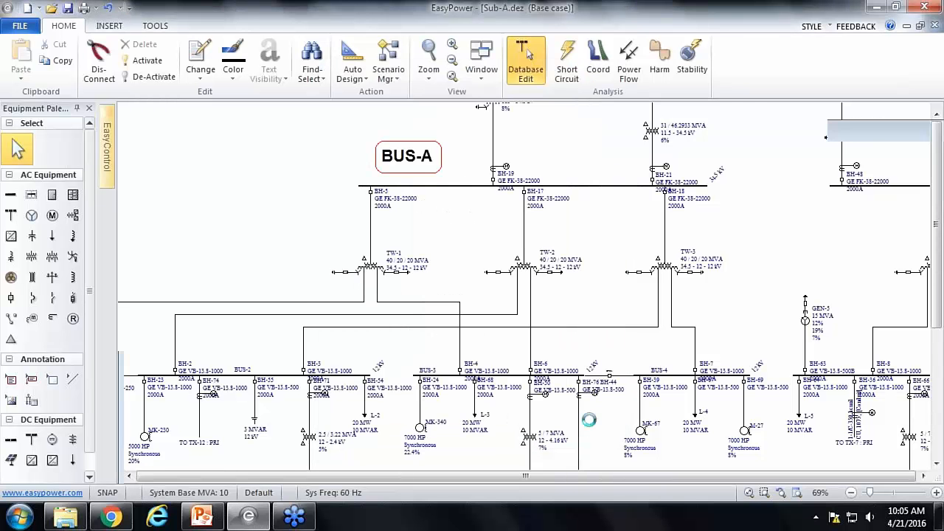
Step: Examine the specifications and impedance data of the transformer between UTILITY-TAP and TX-SEC, leaving without changes
scroll(489, 332, "down", 4)
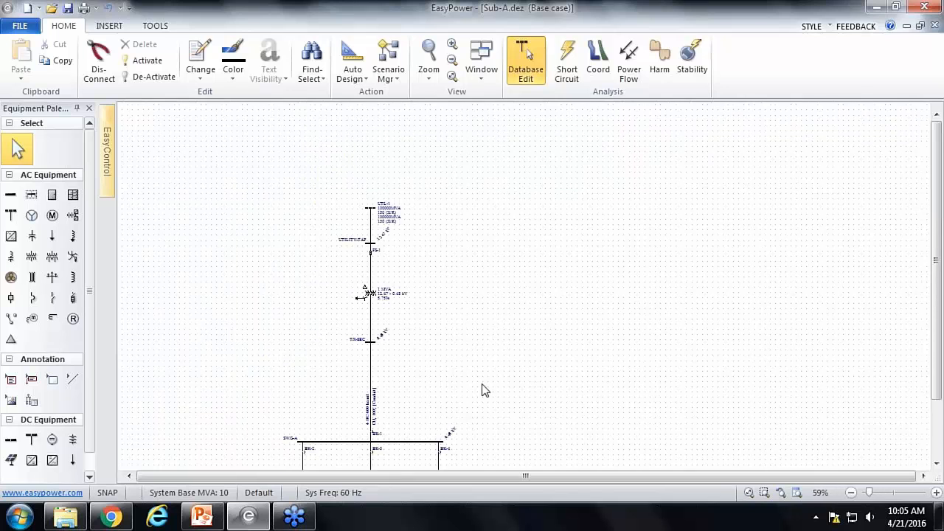
mouse_move(445, 295)
left_mouse_down()
mouse_move(436, 271)
mouse_move(433, 289)
left_mouse_up()
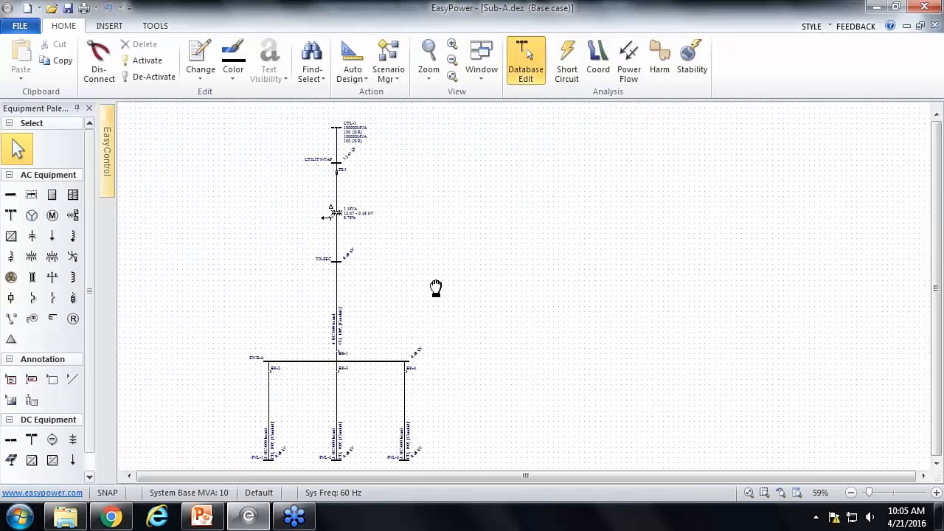
scroll(398, 325, "up", 3)
left_click_drag(396, 331, 425, 185)
left_click_drag(369, 148, 370, 291)
double_click(328, 153)
left_click_drag(550, 75, 489, 24)
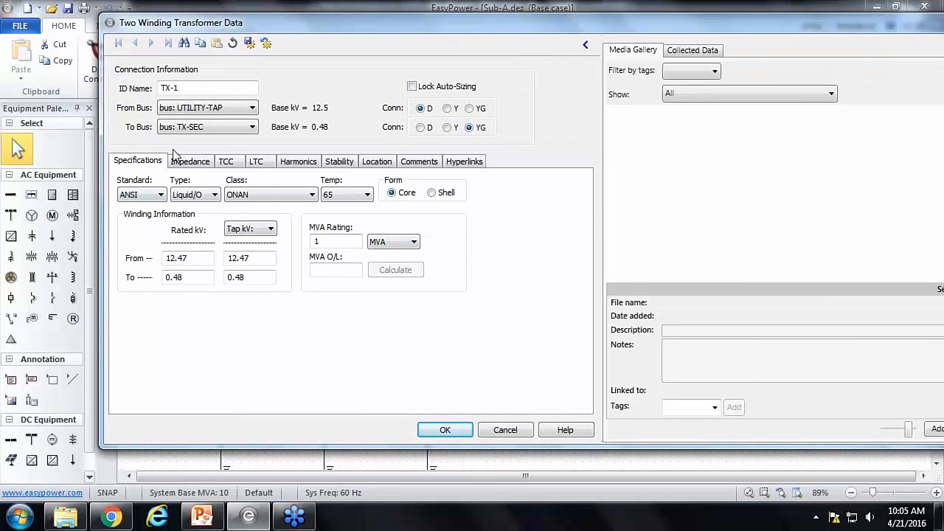
left_click(193, 167)
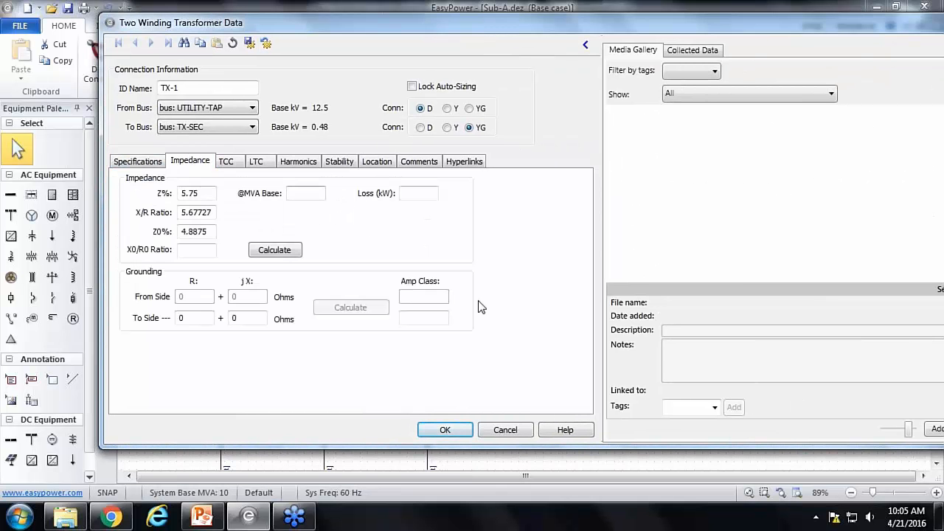
left_click(505, 429)
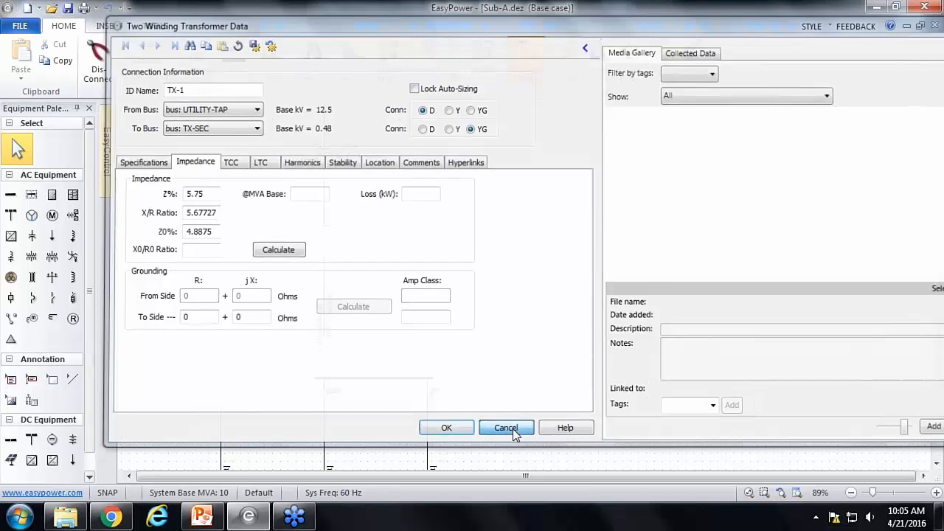
Step: Open the data of switchgear bus SWG-A, maximize it and show its media gallery
scroll(407, 301, "down", 3)
scroll(361, 333, "up", 3)
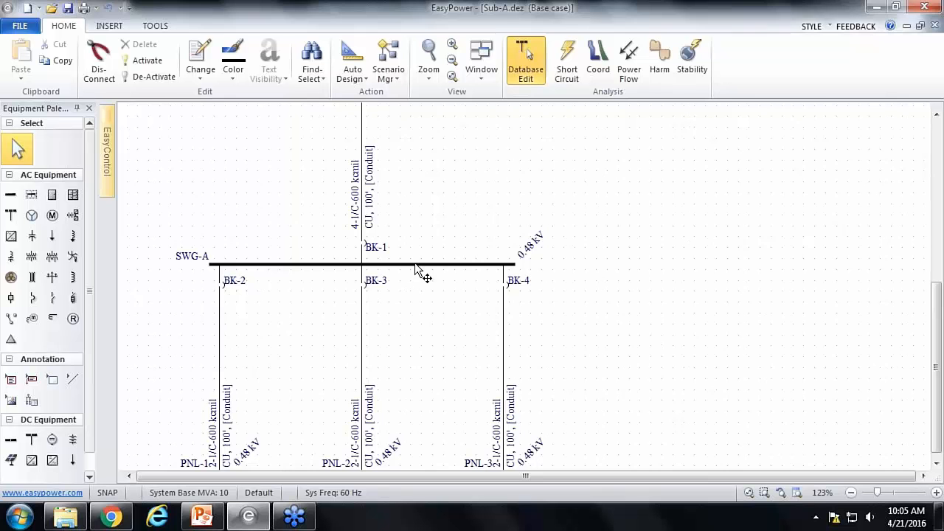
double_click(414, 263)
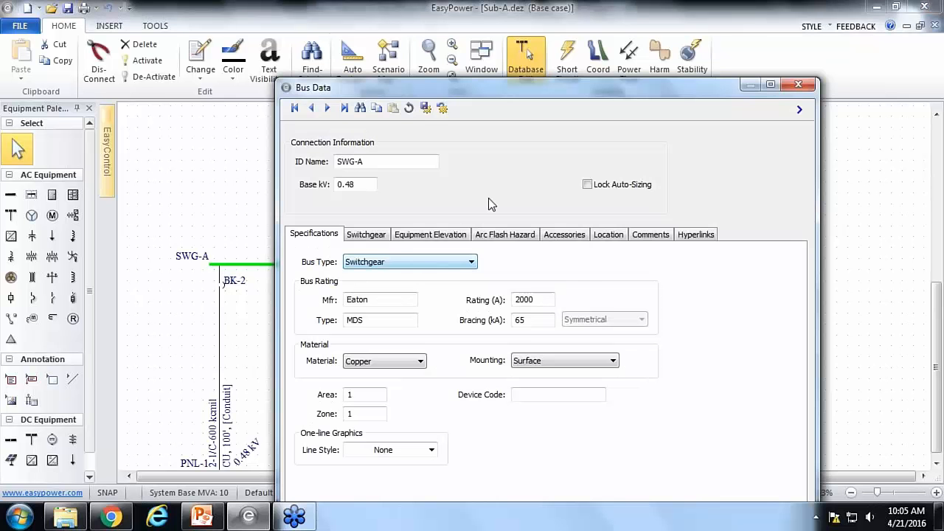
left_click_drag(521, 86, 430, 1)
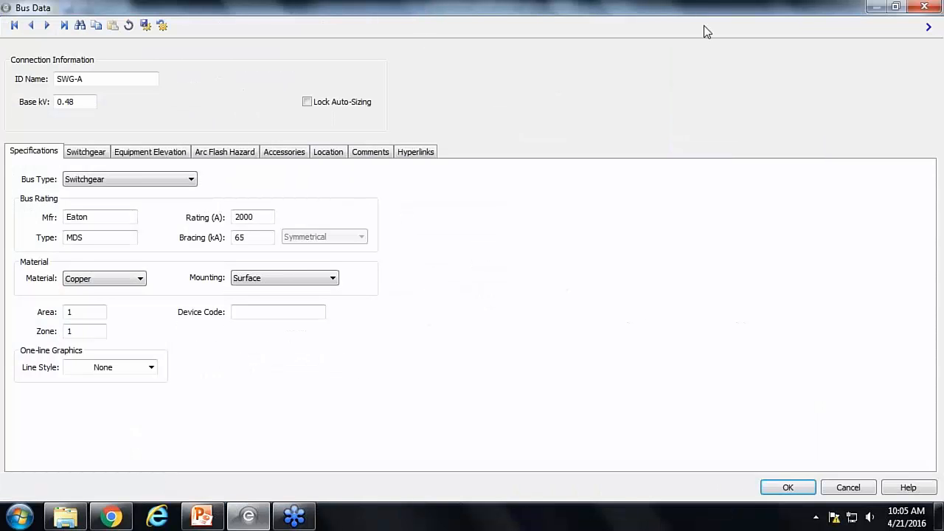
left_click(929, 27)
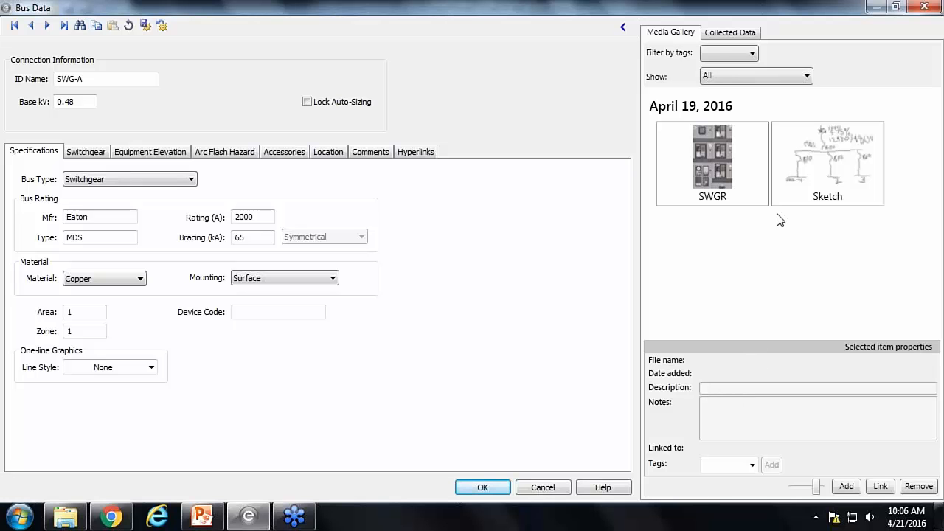
Step: Add the tag Elevation to the SWGR picture in the media gallery
left_click(713, 181)
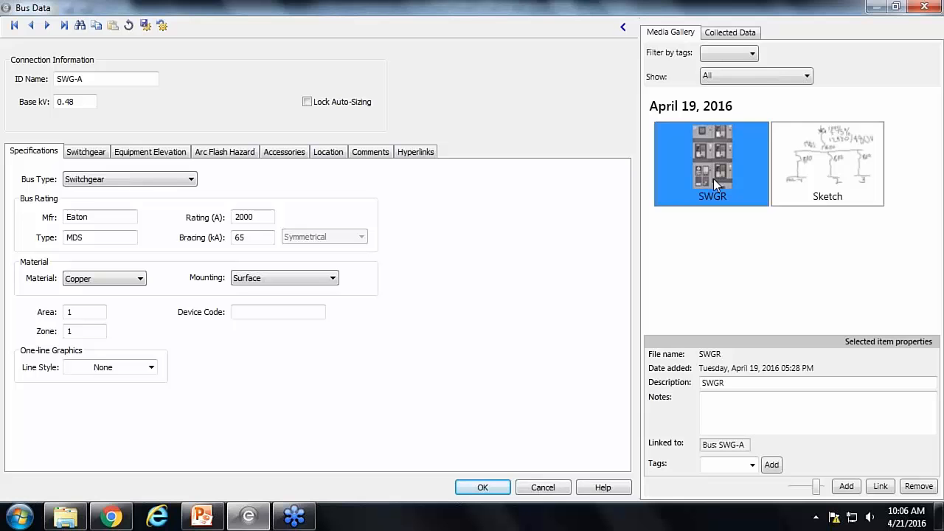
left_click(727, 464)
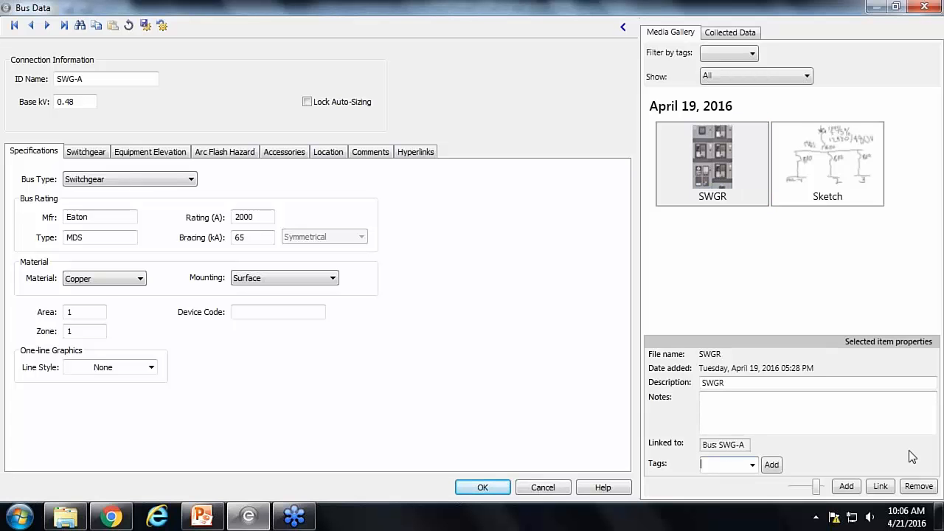
type("Elevation")
left_click(771, 464)
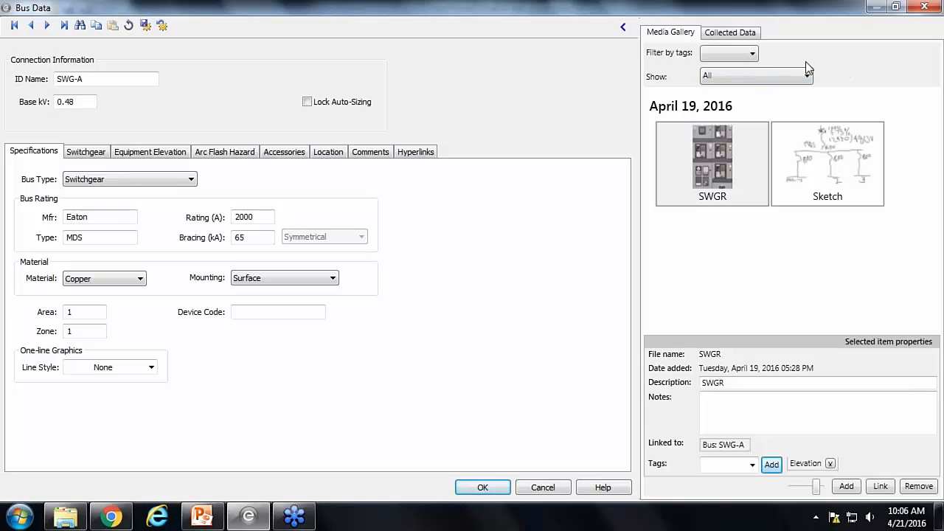
Step: Filter the media gallery by the Elevation tag and clear the filter again
left_click(752, 54)
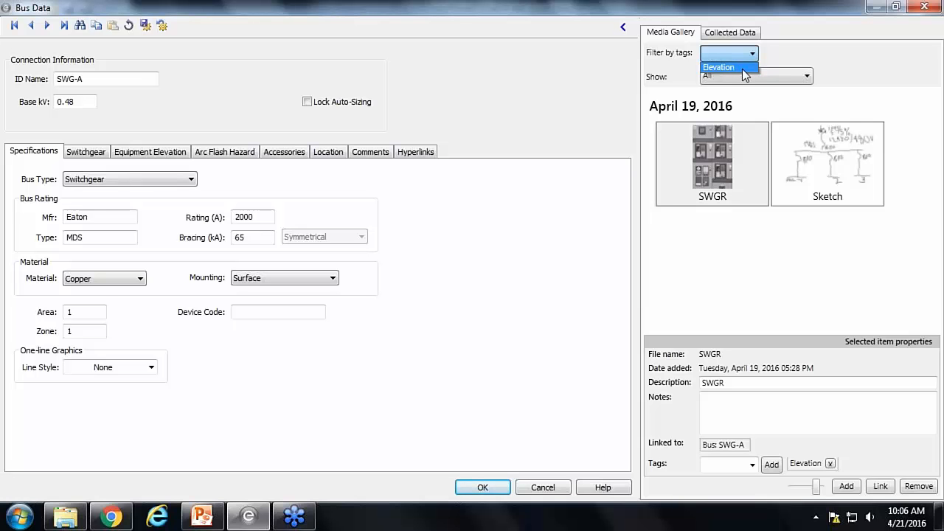
left_click(745, 68)
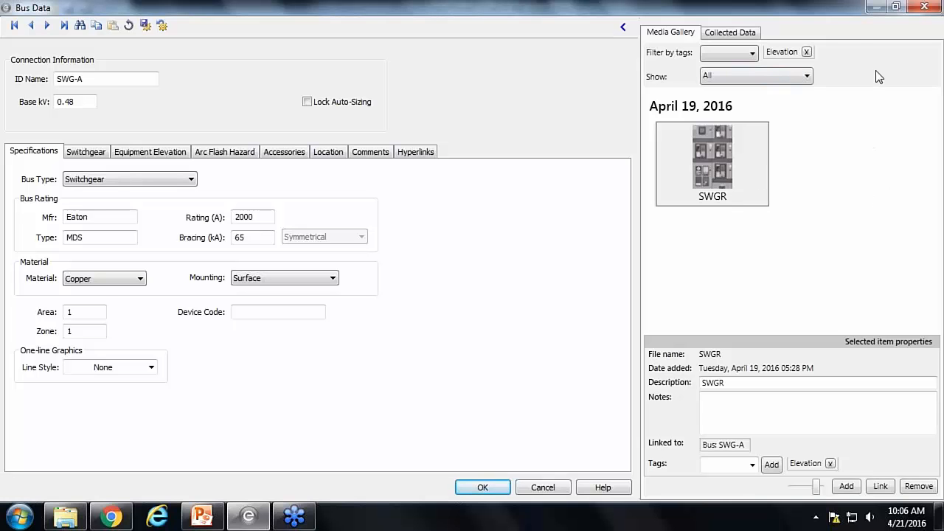
left_click(807, 52)
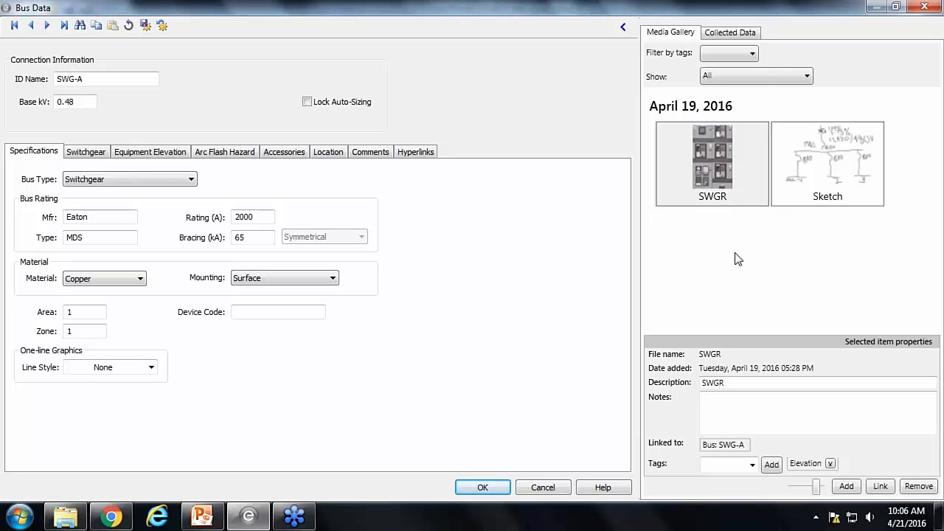
Step: Add the picture SWGR-Meter.png to the media gallery of bus SWG-A
left_click(846, 487)
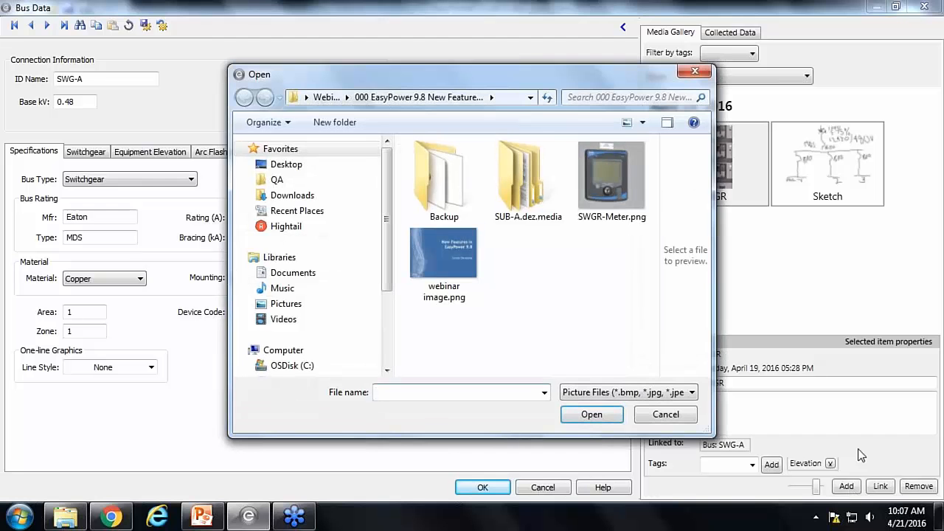
left_click(614, 192)
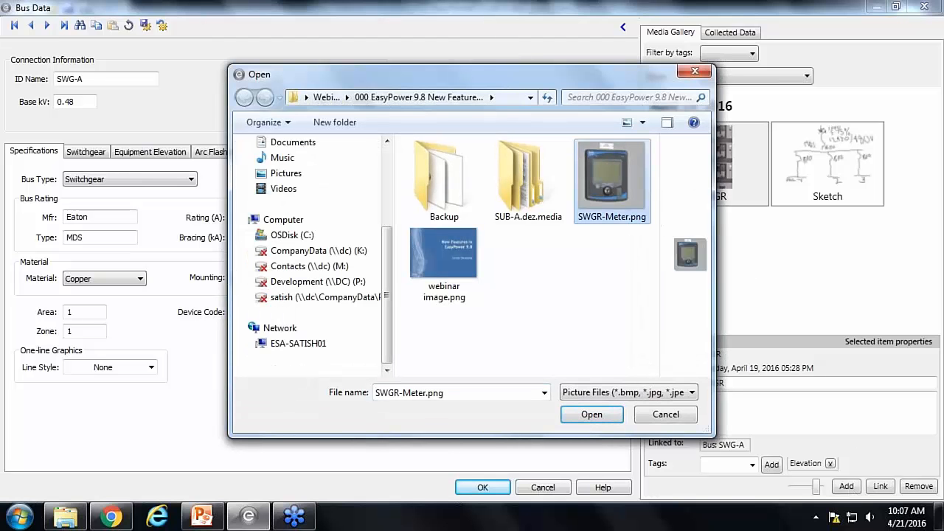
left_click(591, 416)
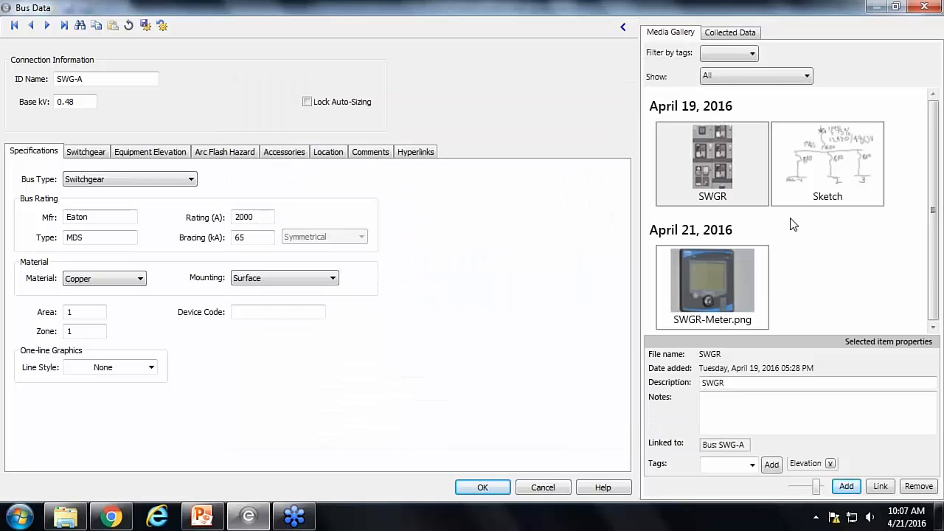
Step: Review the collected field data and notes for SWG-A, and accept the bus data
left_click(740, 37)
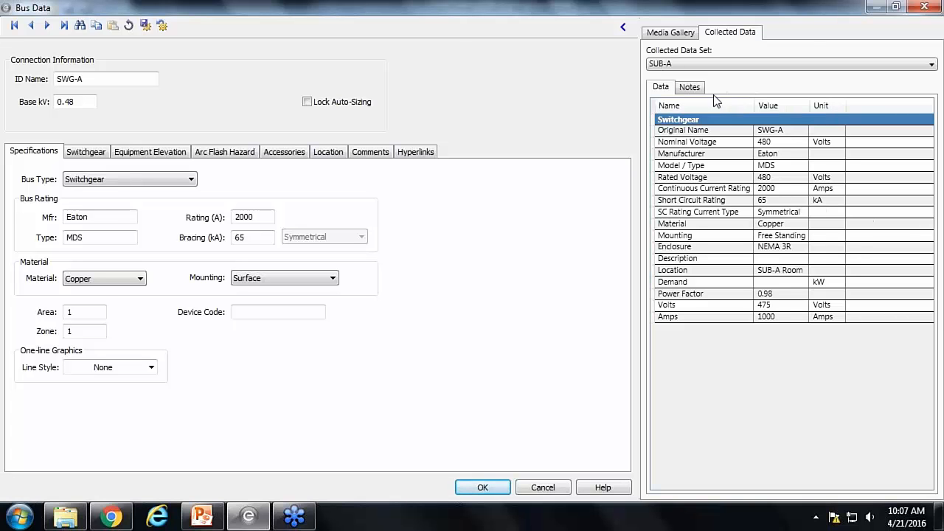
left_click(690, 87)
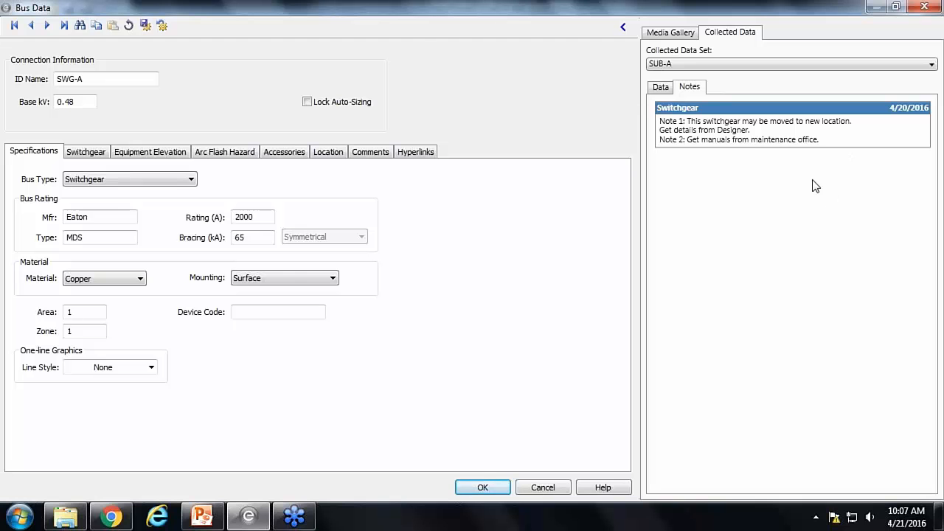
left_click(683, 33)
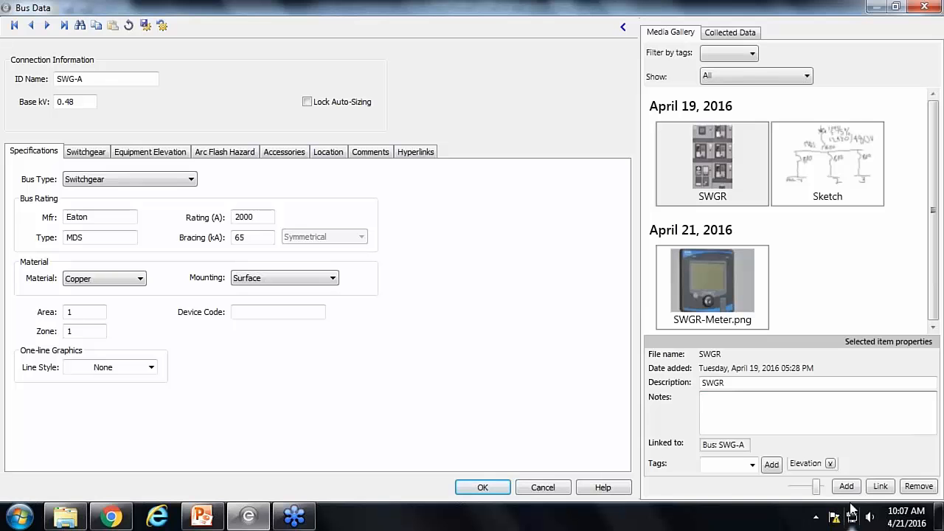
left_click(496, 487)
Step: Run a short-circuit analysis that faults all buses of the Sub-A one-line
left_click_drag(456, 386, 455, 267)
left_click_drag(600, 166, 581, 233)
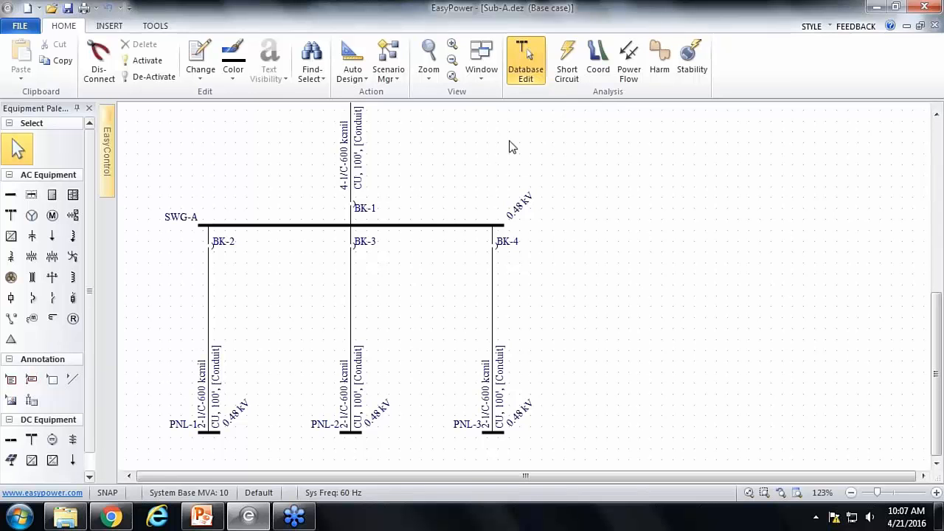
left_click(567, 59)
left_click(24, 54)
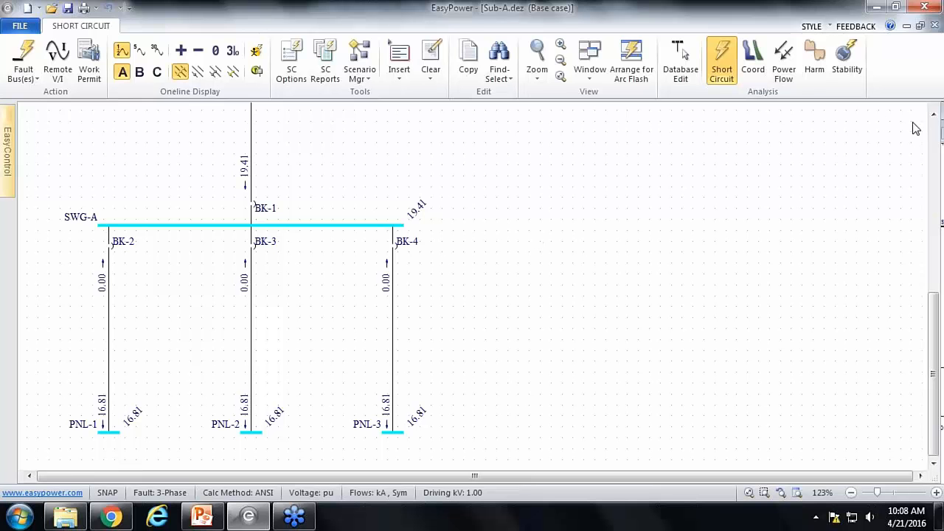
Step: Close the Sub-A one-line without saving its changes, returning to the bigger.dez one-line
left_click(934, 26)
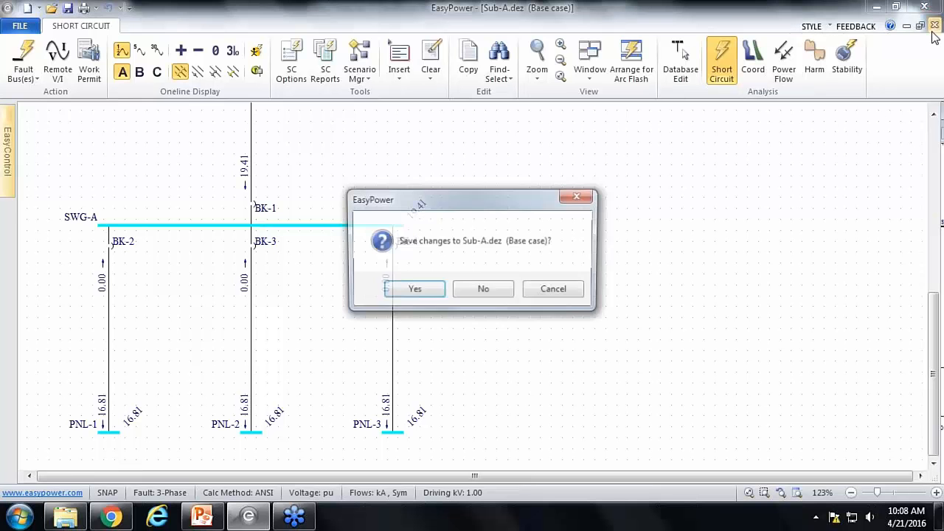
left_click(480, 292)
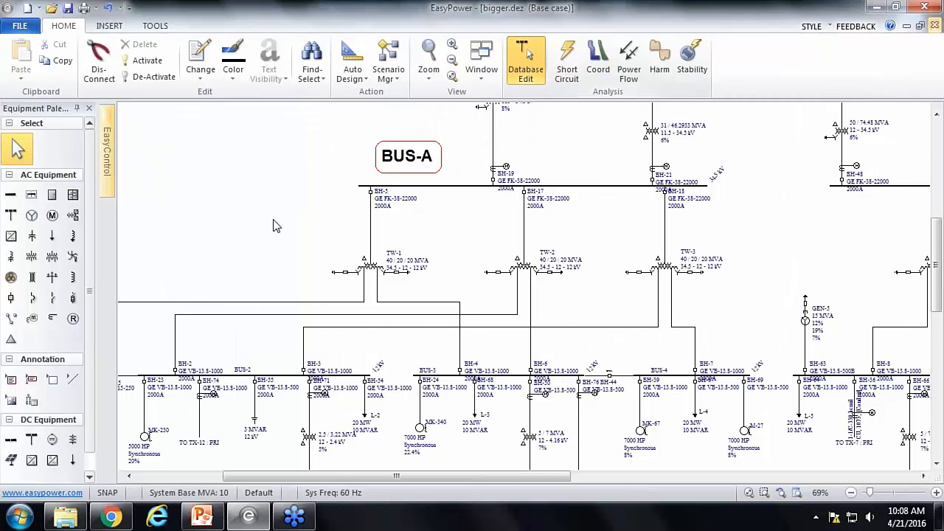
left_click_drag(273, 220, 297, 147)
Step: Switch to the PowerPoint presentation and show the IEEE 519 Report Update slide
left_click(209, 522)
left_click(516, 276)
scroll(687, 275, "down", 2)
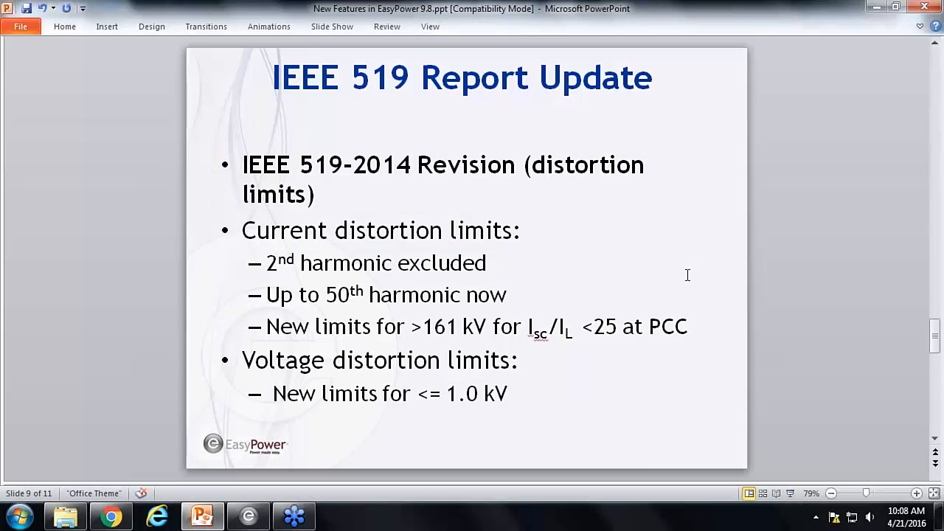
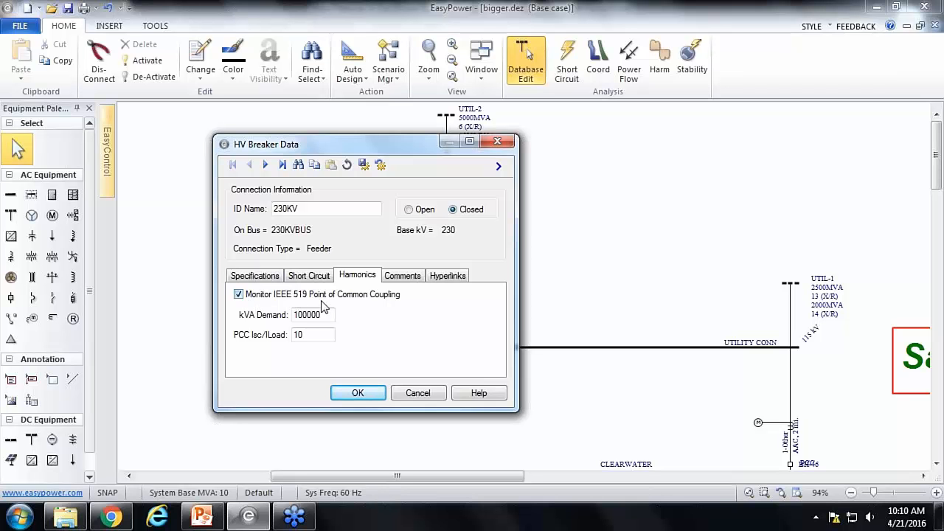
Step: Keep IEEE 519 point of common coupling monitoring enabled for the 230KV breaker, and accept the breaker data
left_click(433, 297)
left_click(238, 294)
left_click(337, 395)
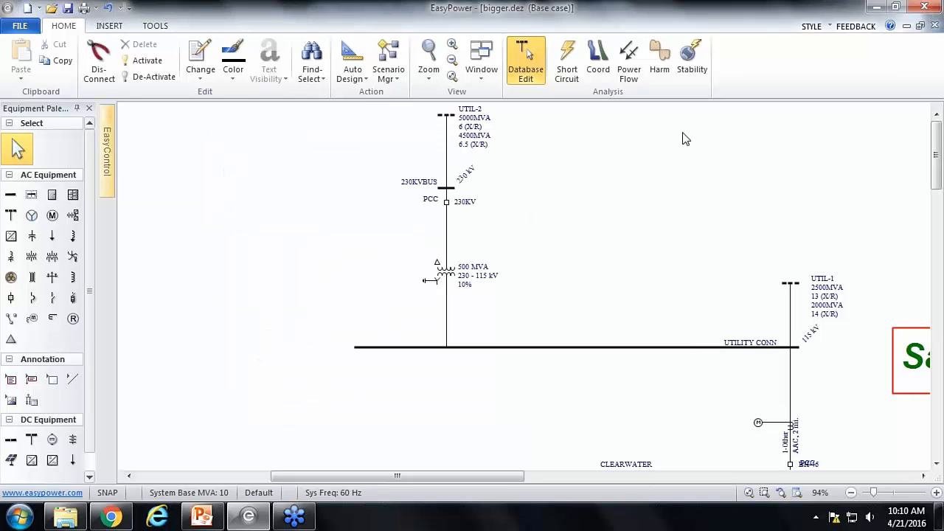
Step: Run a harmonics summation on bigger.dez with IEEE 519-2014 as the summation summary report option
left_click(662, 59)
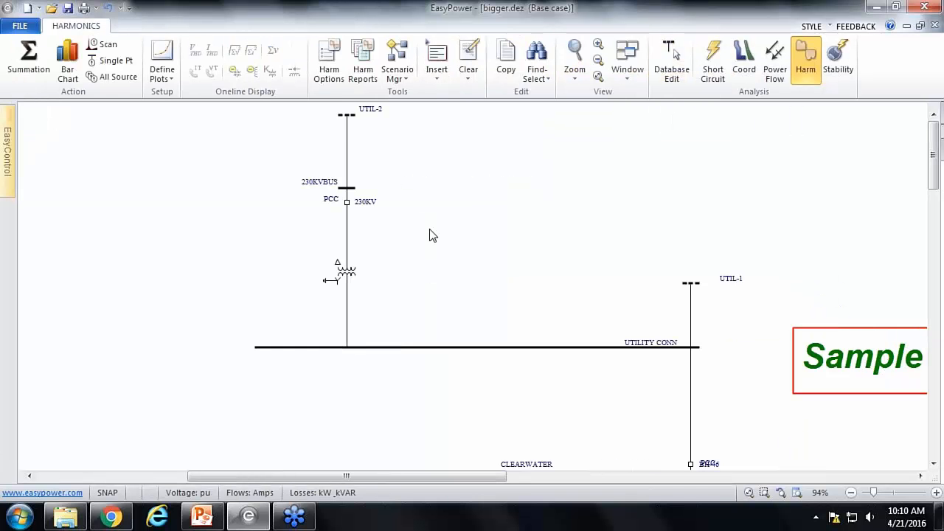
left_click(367, 70)
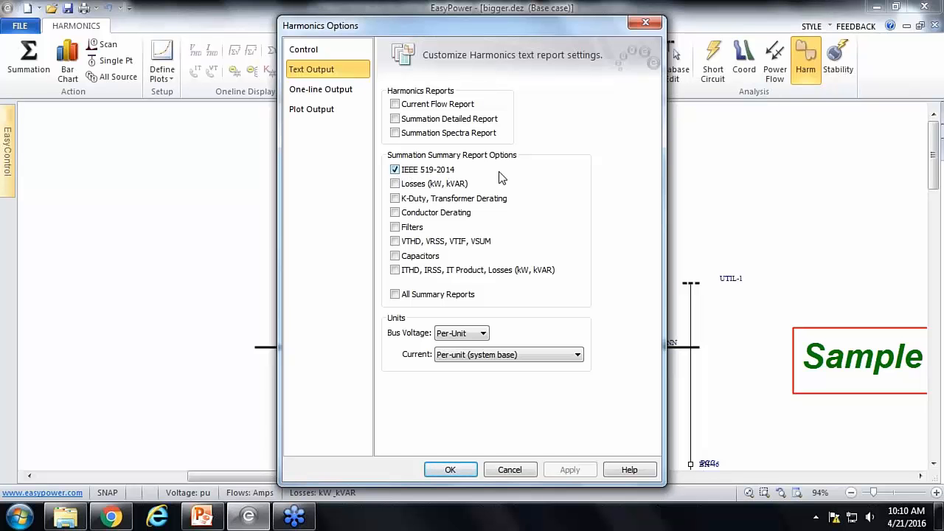
left_click(459, 469)
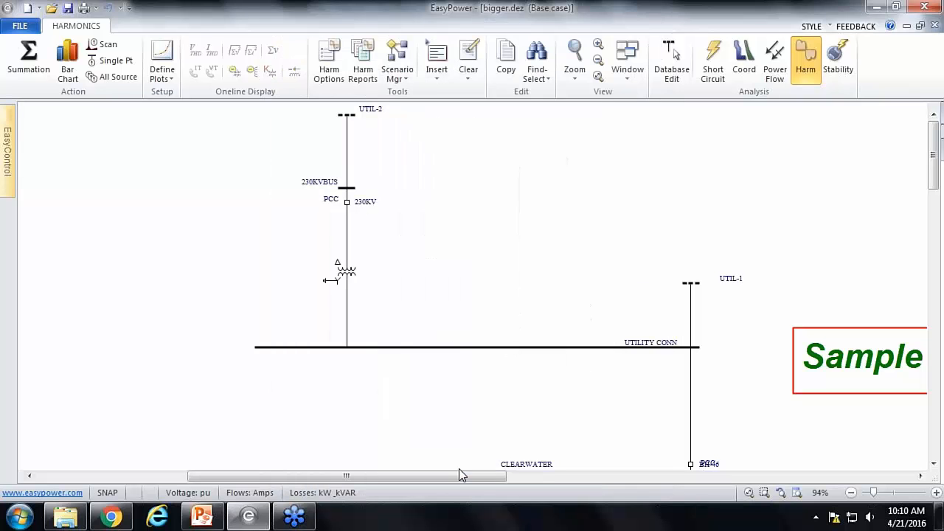
left_click(28, 60)
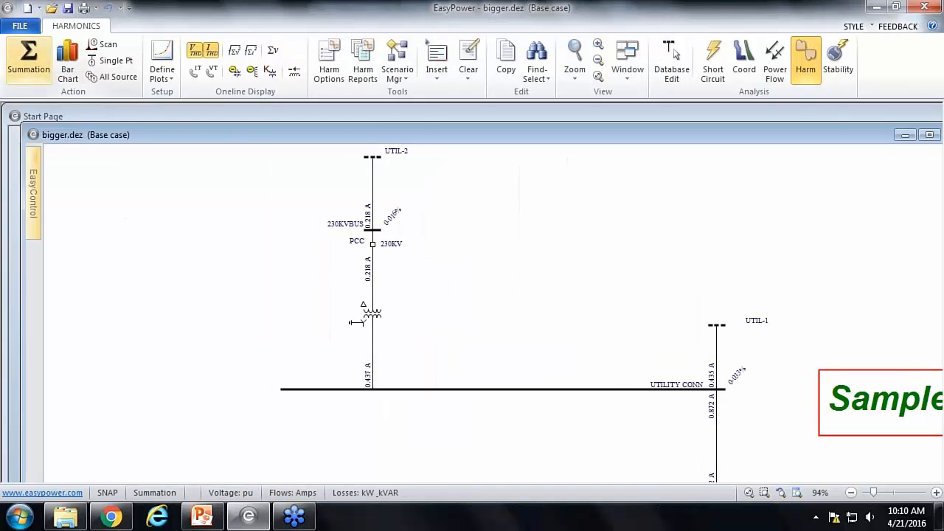
Step: Open the Harmonic Summation Summary Report in full size and review the IEEE 519 tables for breakers BH-46, 230KV and BL-24
left_click(632, 81)
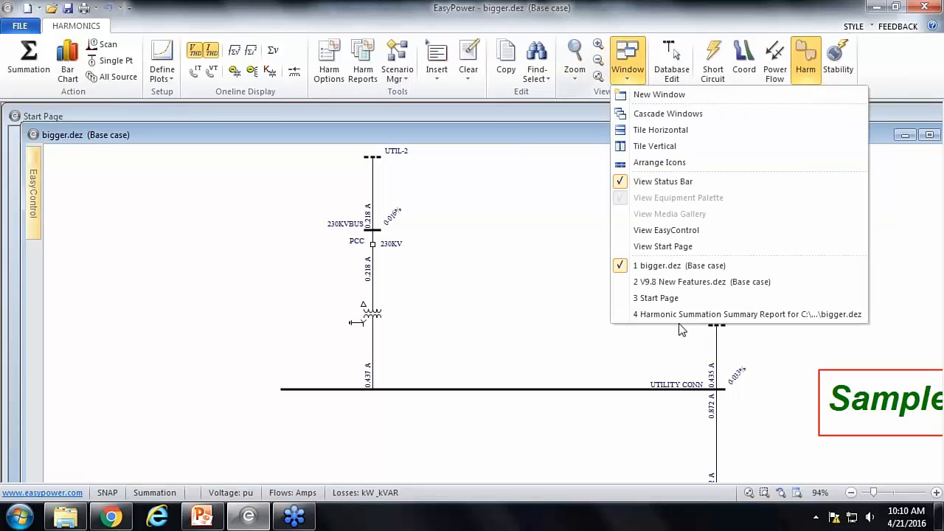
left_click(717, 317)
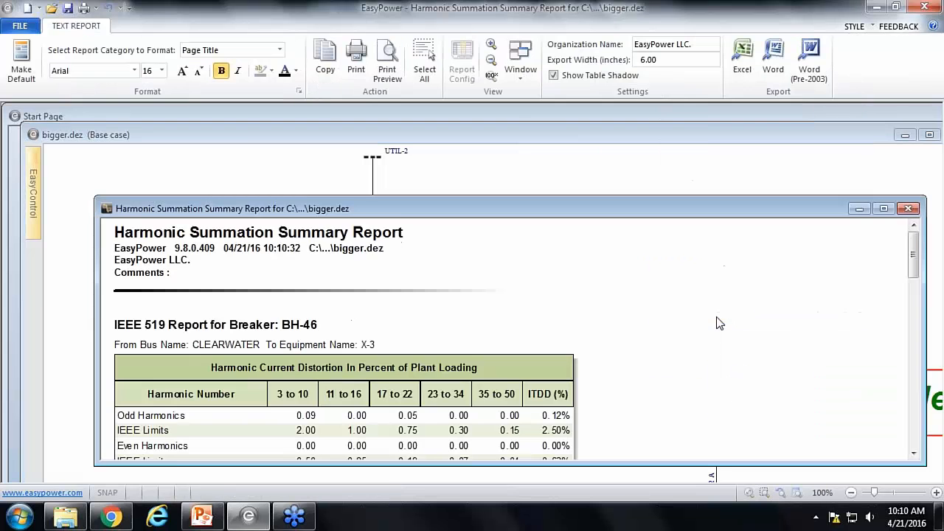
double_click(396, 210)
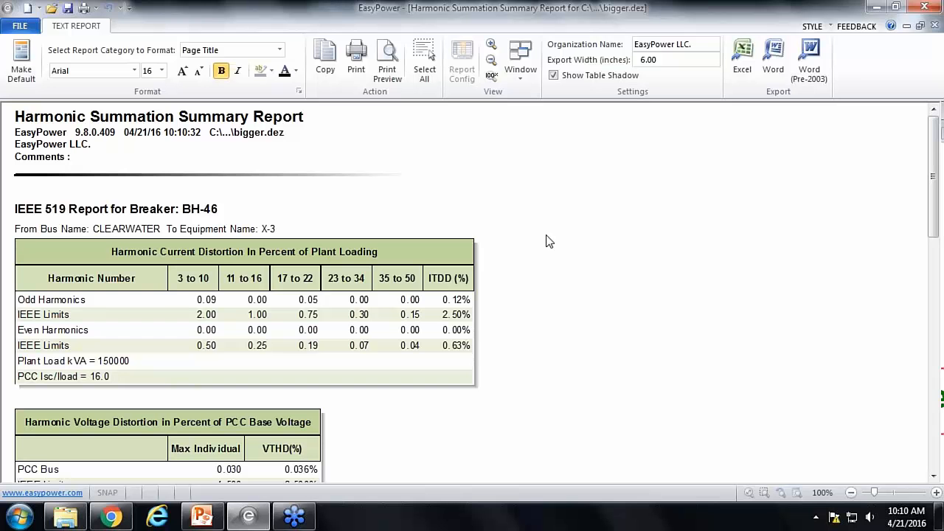
scroll(935, 219, "down", 2)
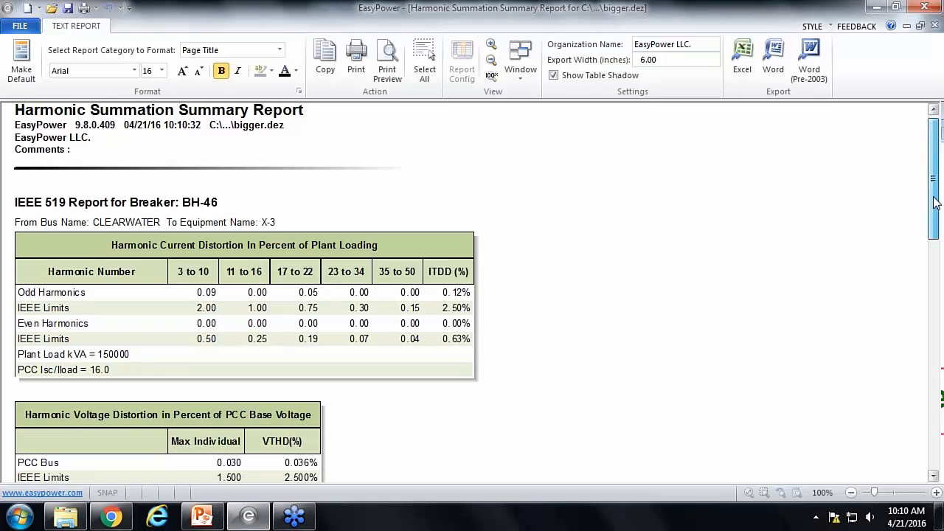
scroll(935, 218, "down", 3)
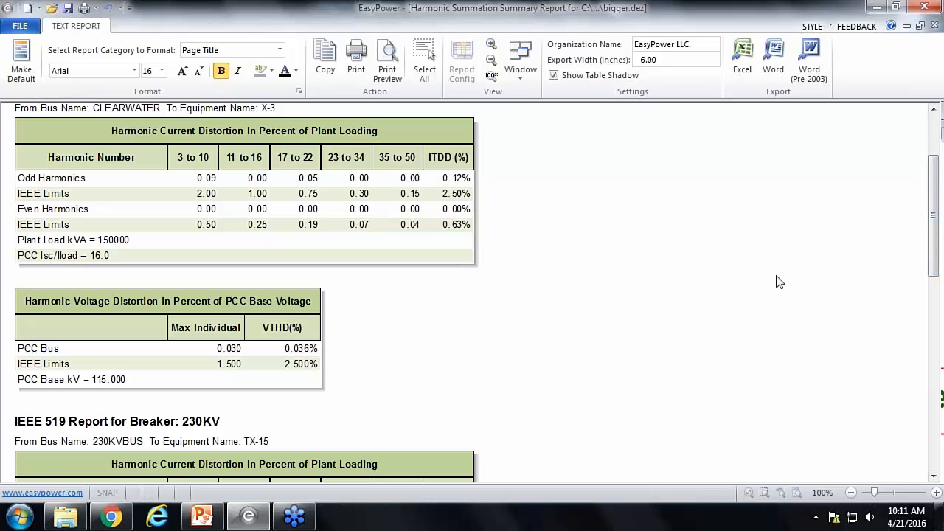
left_click_drag(933, 213, 941, 274)
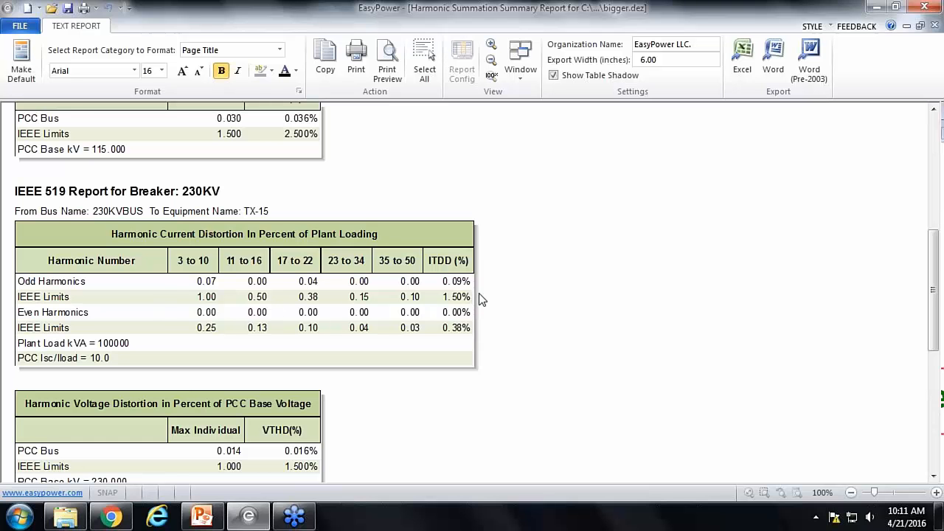
left_click_drag(938, 255, 939, 375)
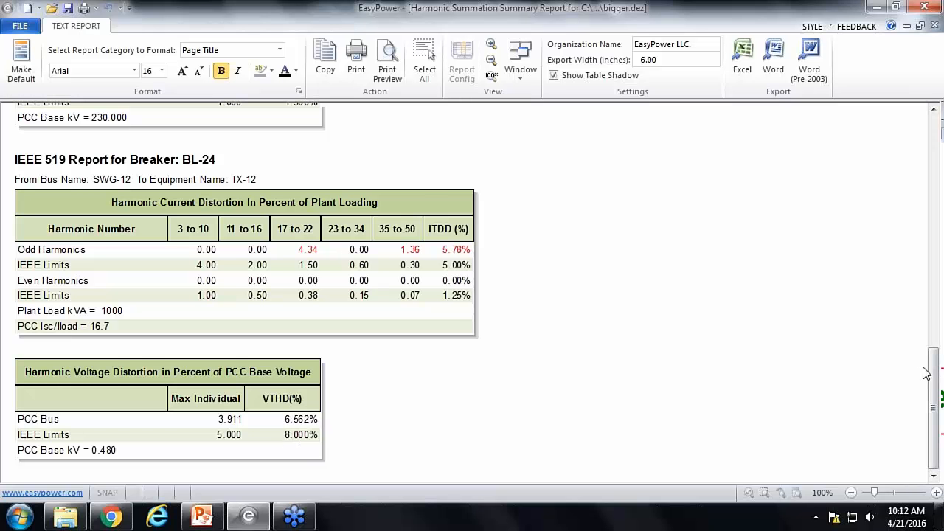
left_click_drag(927, 372, 389, 178)
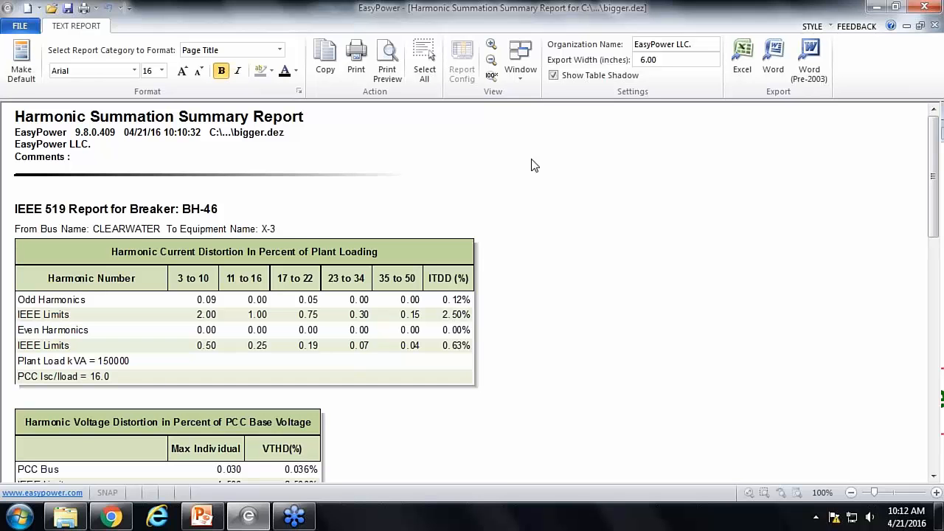
Step: Close the harmonic summary report and bring up the V9.8 New Features.dez one-line
left_click(935, 27)
left_click(629, 79)
left_click(715, 282)
Step: Review the ZSI settings of the MAIN breaker on MAIN SWGR, including the T-ZSI option, and accept the breaker data
left_click_drag(941, 313, 942, 417)
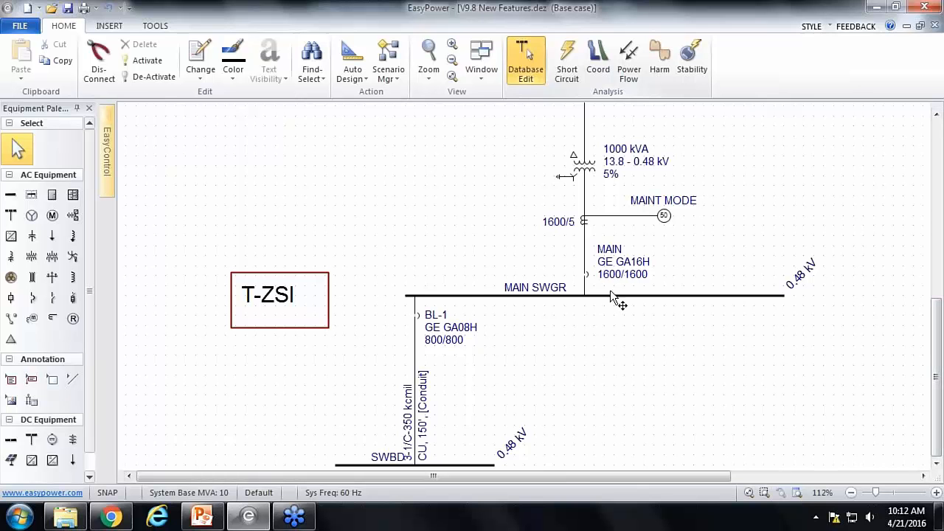
double_click(587, 276)
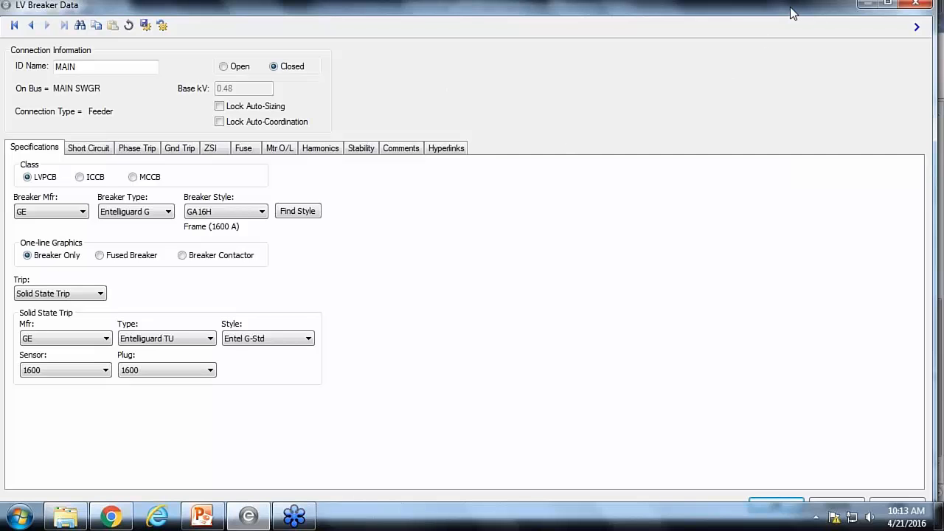
left_click_drag(791, 13, 752, 35)
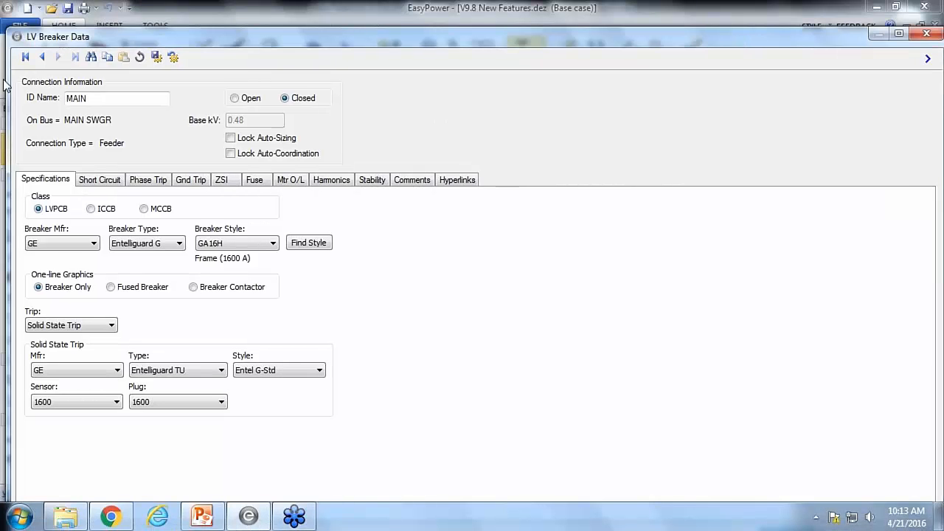
left_click_drag(6, 27, 429, 16)
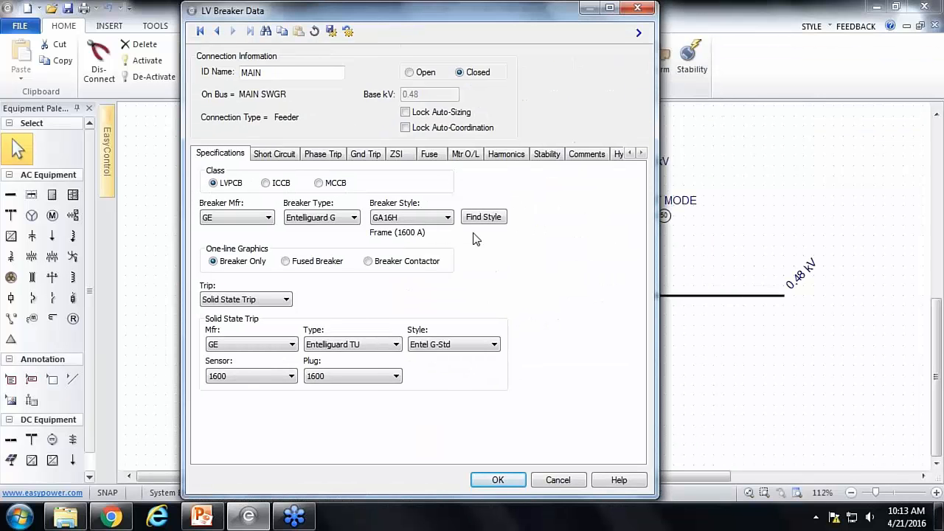
left_click(404, 162)
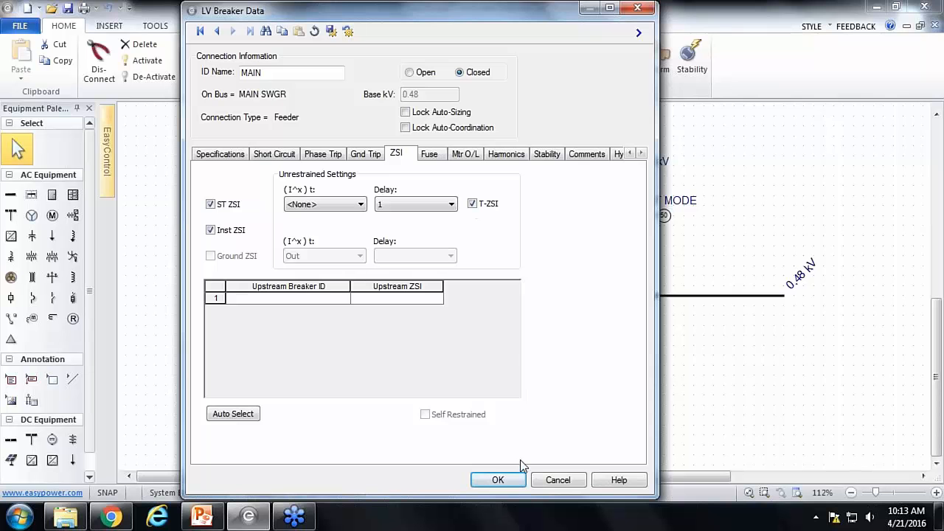
left_click(498, 480)
Step: Switch to coordination analysis and open the stored T-ZSI TCC plot using the latest settings
left_click_drag(583, 390, 513, 341)
left_click(599, 59)
left_click(57, 59)
left_click(380, 175)
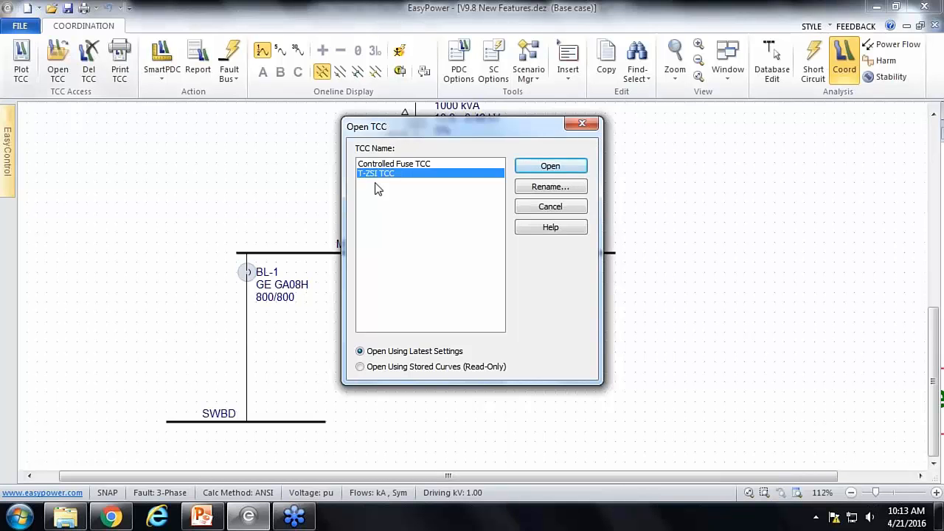
left_click(566, 169)
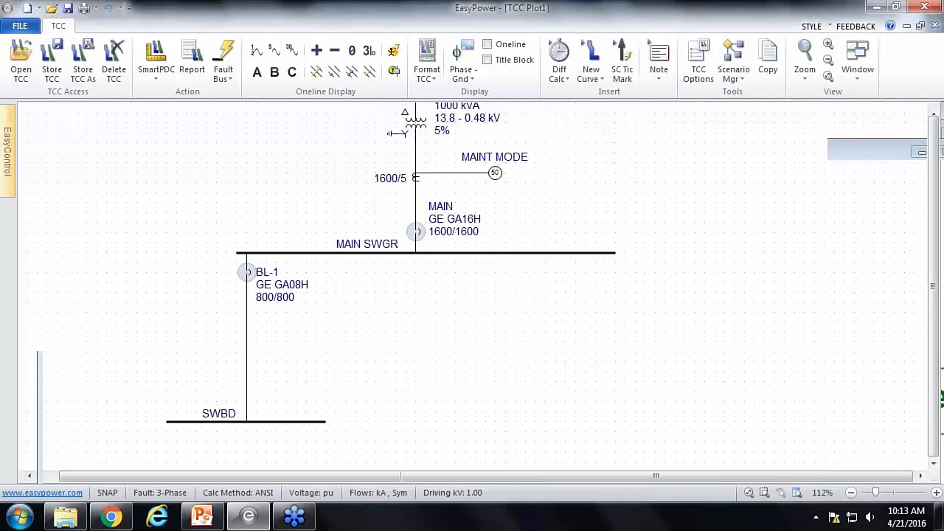
left_click(538, 291)
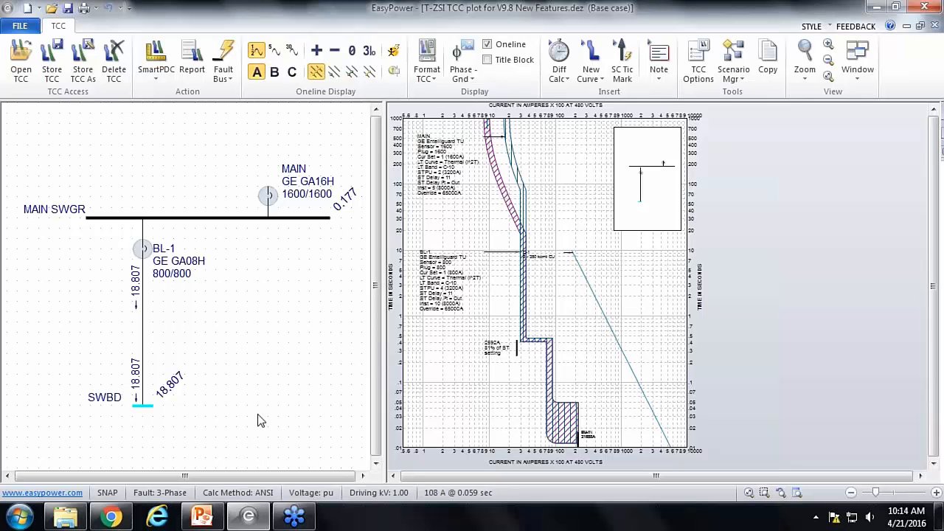
Step: Fault the SWBD bus beside the T-ZSI TCC plot and examine the MAIN and BL-1 trip curves closely
left_click(150, 407)
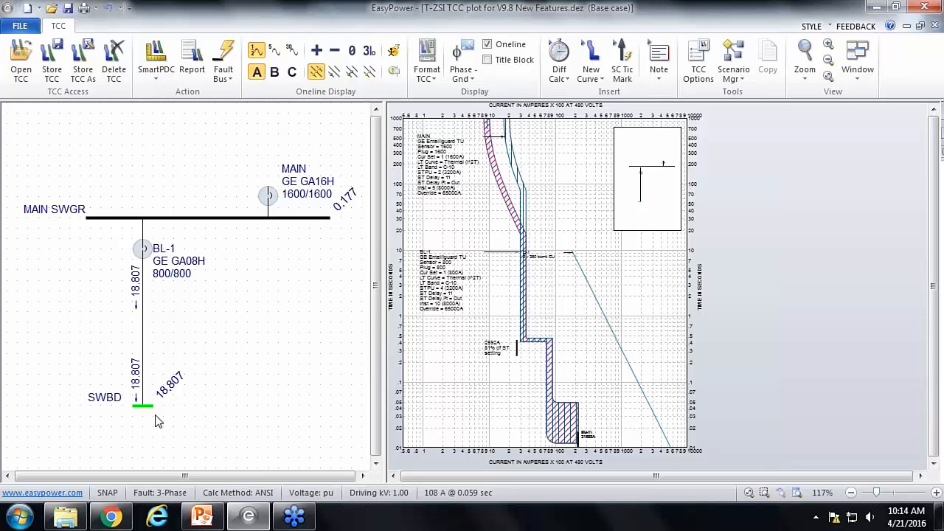
left_click(228, 53)
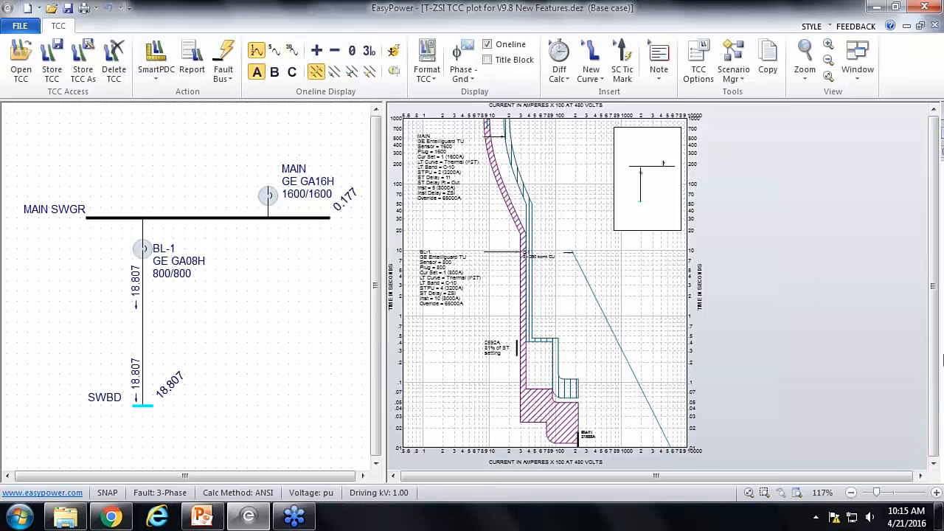
scroll(491, 379, "up", 3)
left_click_drag(501, 396, 562, 293)
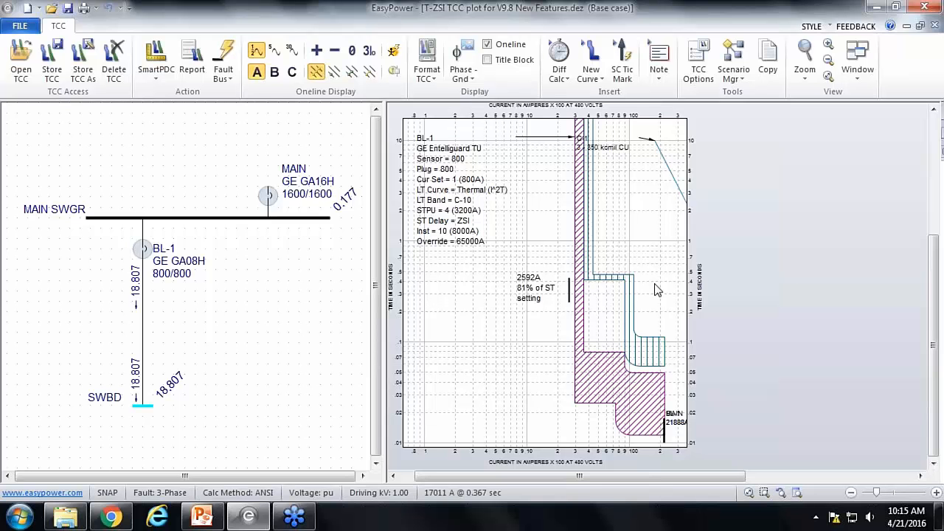
scroll(654, 214, "down", 3)
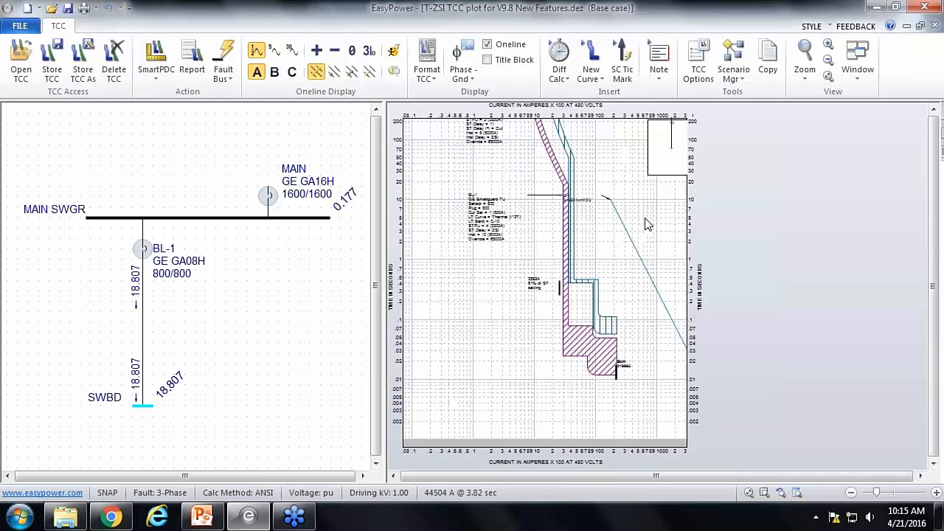
left_click_drag(645, 226, 635, 281)
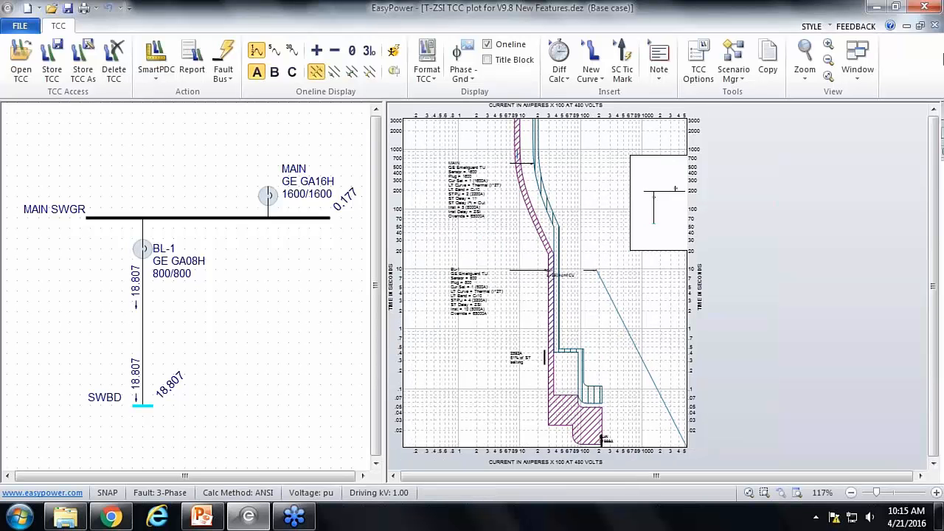
Step: Close the T-ZSI TCC plot and return to database editing without saving the temporary changes
left_click(935, 26)
left_click(540, 289)
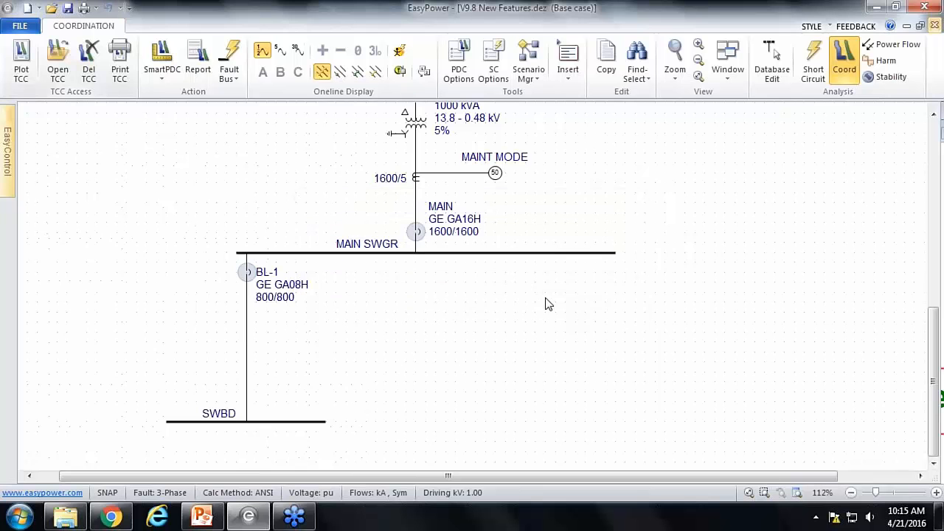
left_click(773, 63)
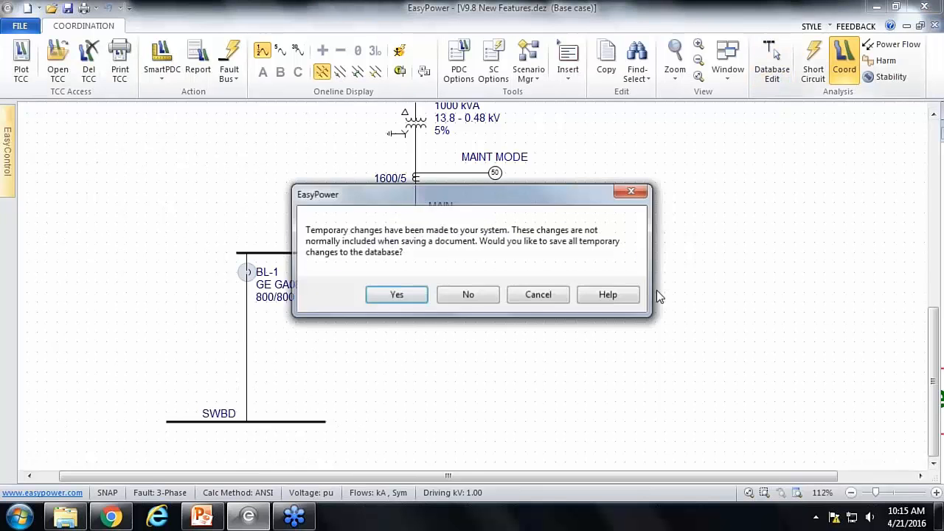
left_click(478, 295)
Step: Examine the relay controlled fuse functional group on the one-line, from BUS-1 down to MAIN SWGR
left_click_drag(940, 421, 939, 265)
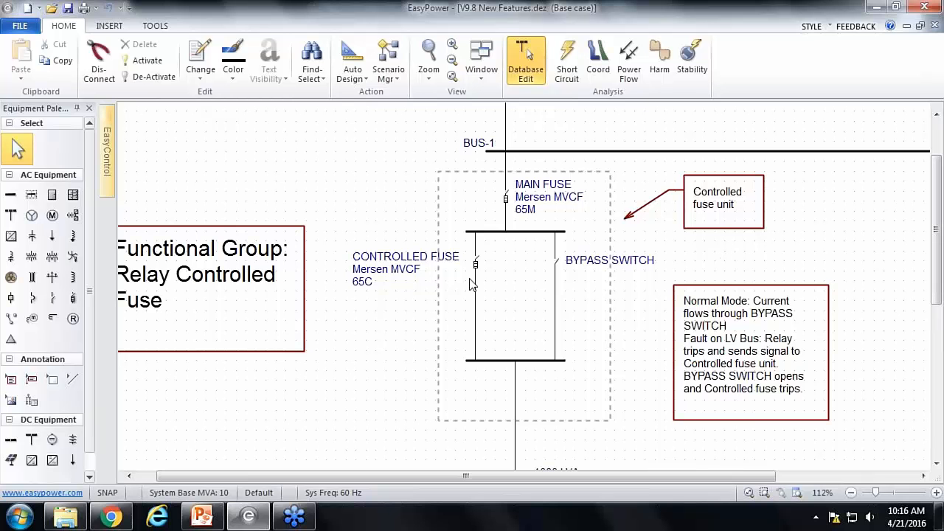
left_click_drag(643, 337, 576, 321)
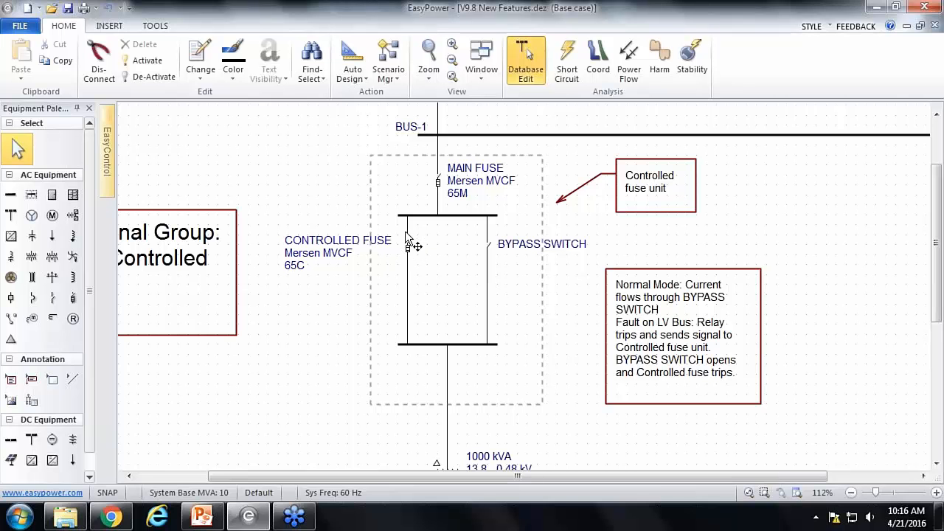
scroll(552, 438, "down", 3)
scroll(499, 317, "down", 3)
scroll(500, 317, "down", 1)
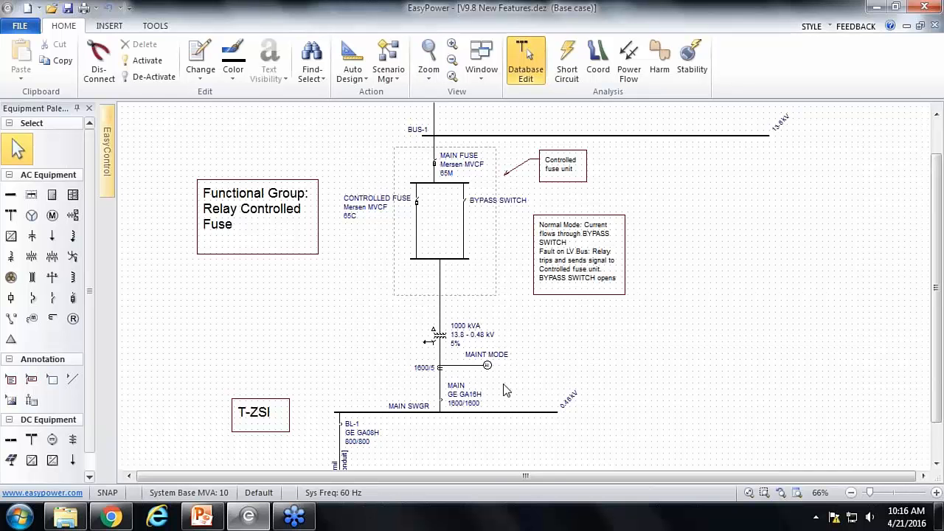
Step: Examine the MAINT MODE relay, CONTROLLED FUSE and BYPASS SWITCH connections on the one-line
scroll(505, 372, "up", 3)
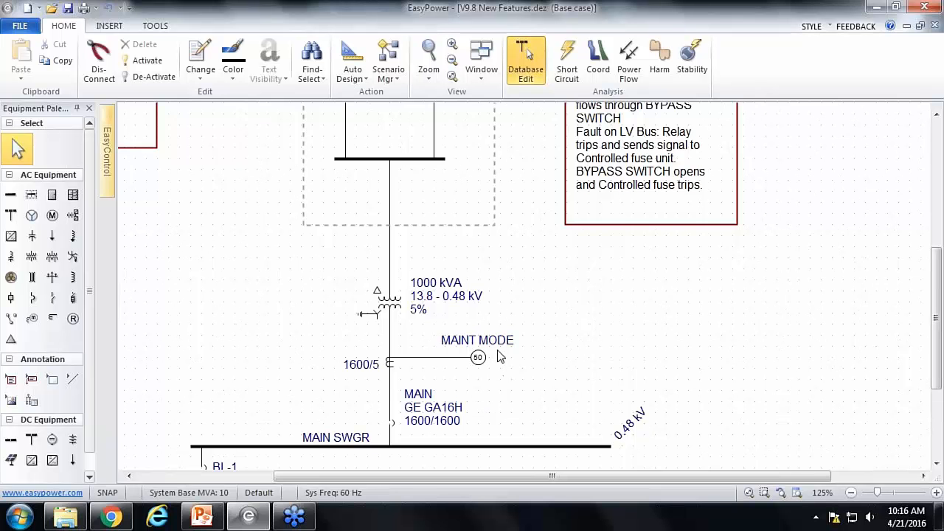
scroll(512, 346, "down", 2)
left_click_drag(523, 317, 499, 354)
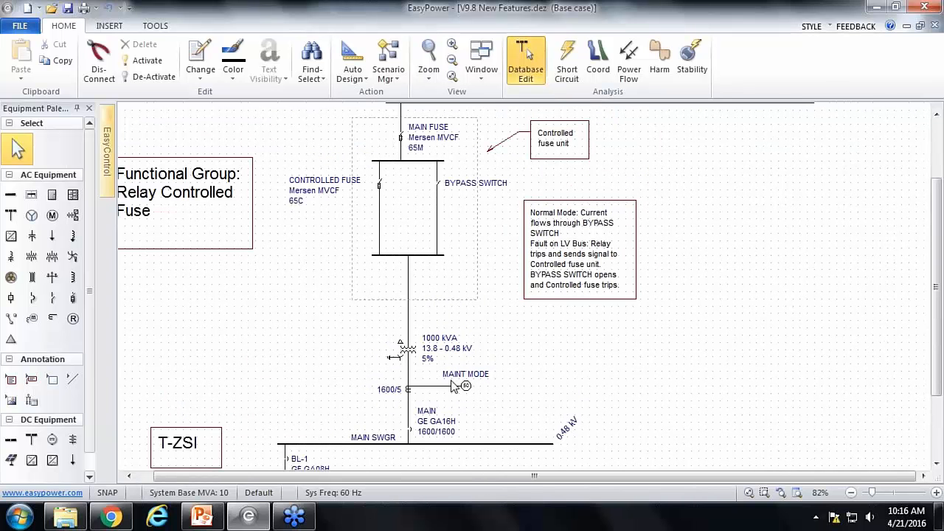
scroll(448, 185, "up", 1)
scroll(449, 184, "up", 1)
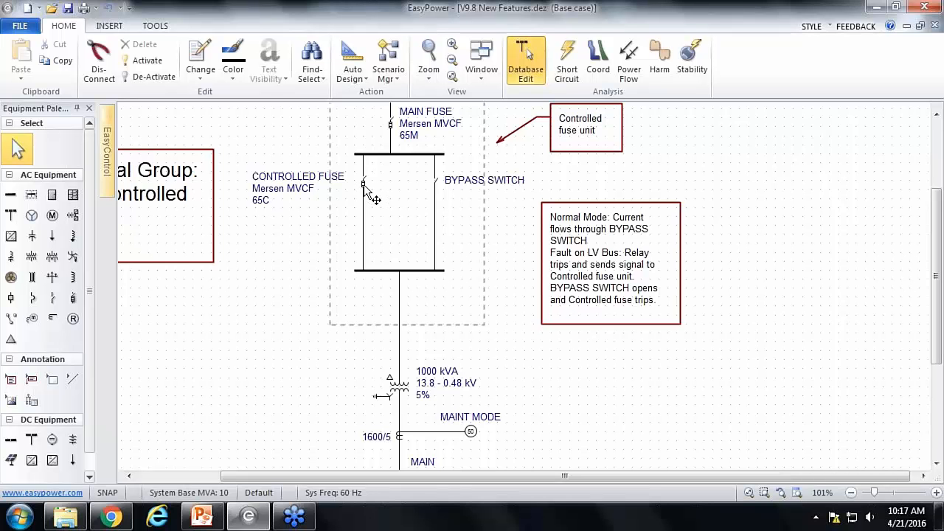
scroll(372, 198, "down", 1)
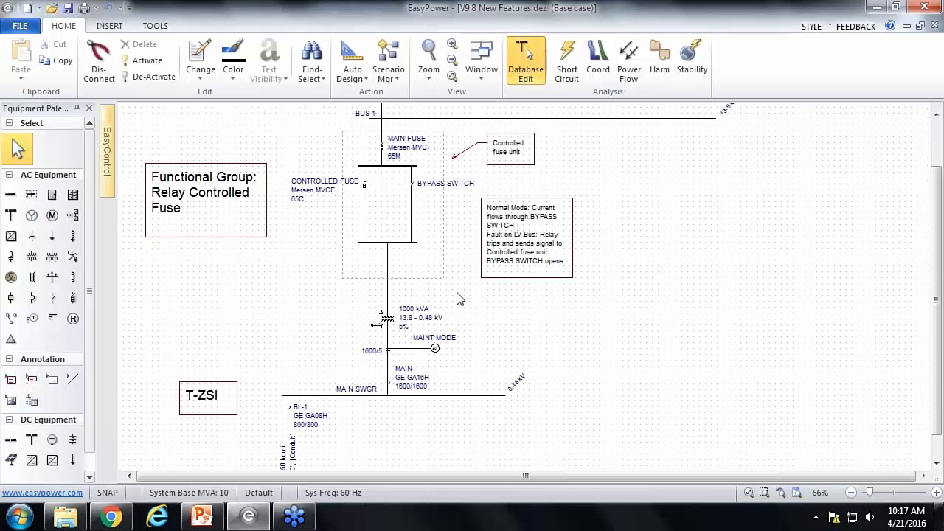
scroll(531, 315, "down", 1)
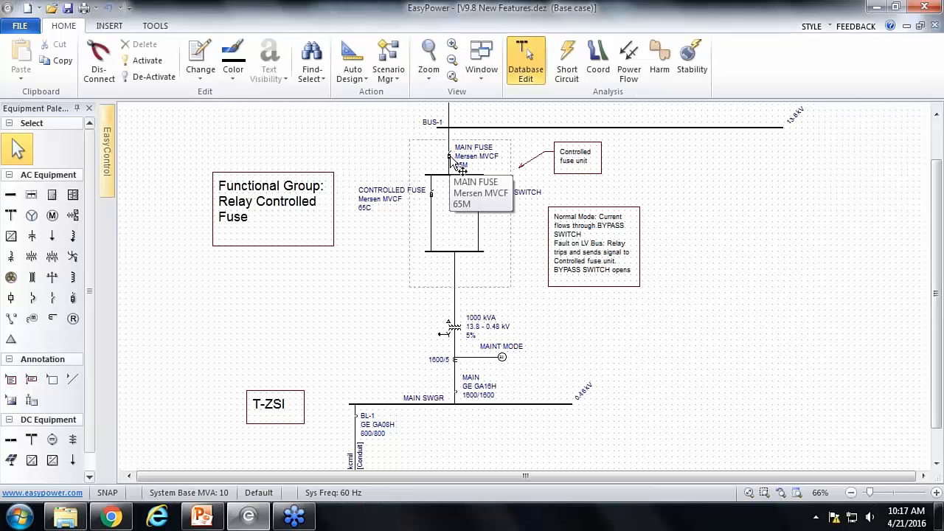
Step: Plot the CONTROLLED FUSE alone as a TCC in coordination analysis, and close the plot without storing it
left_click(433, 192)
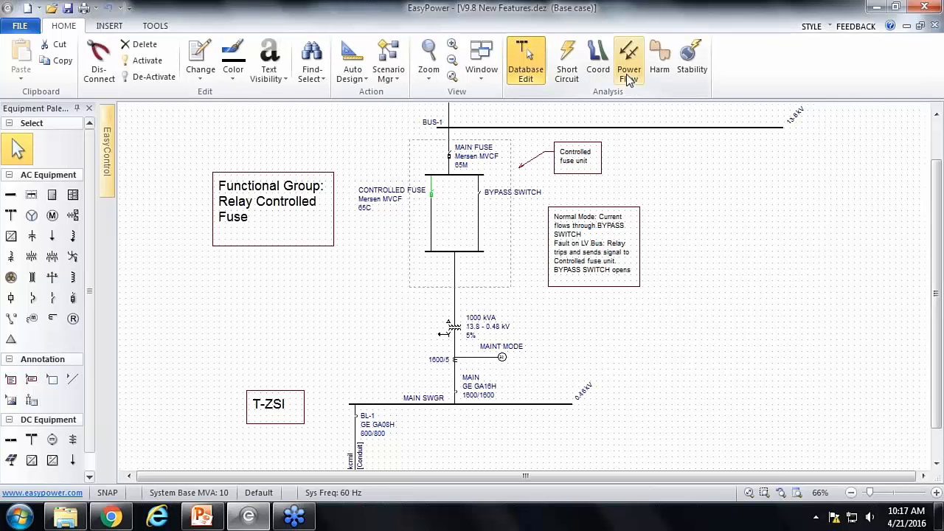
left_click(598, 61)
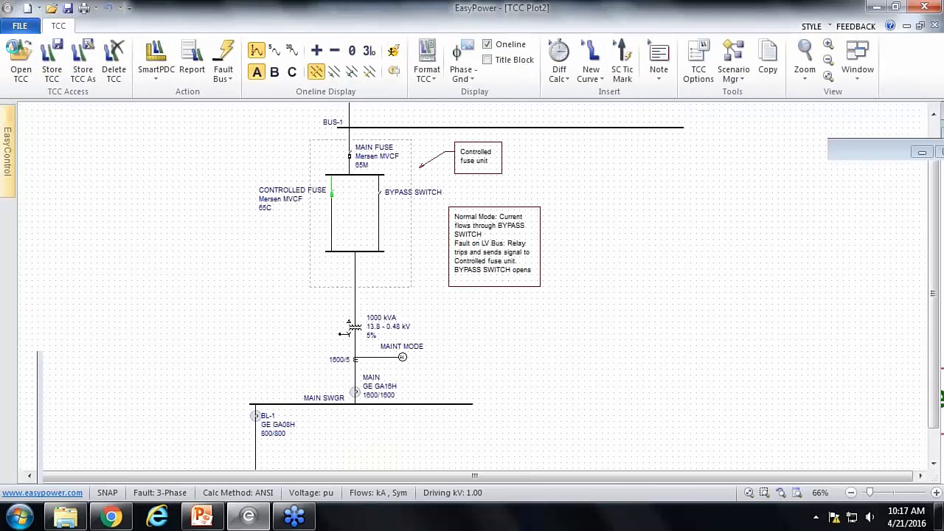
left_click(535, 290)
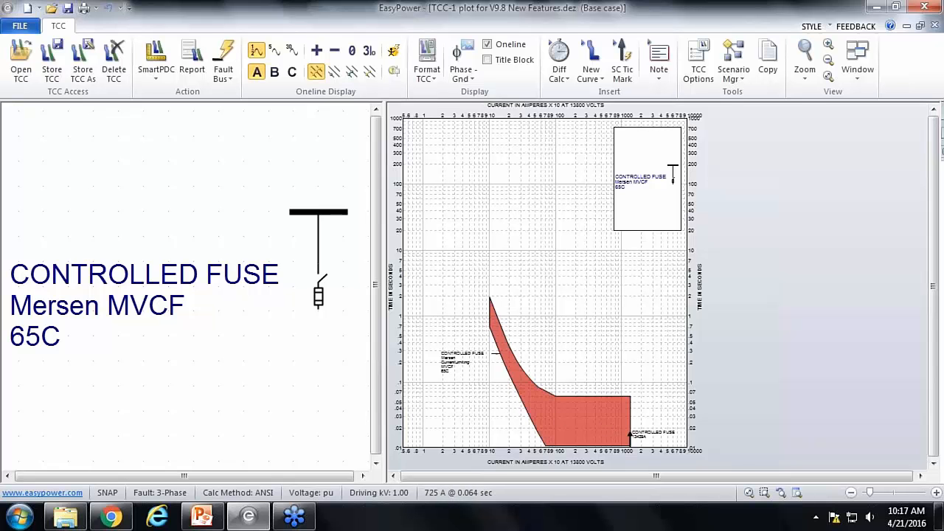
left_click(934, 25)
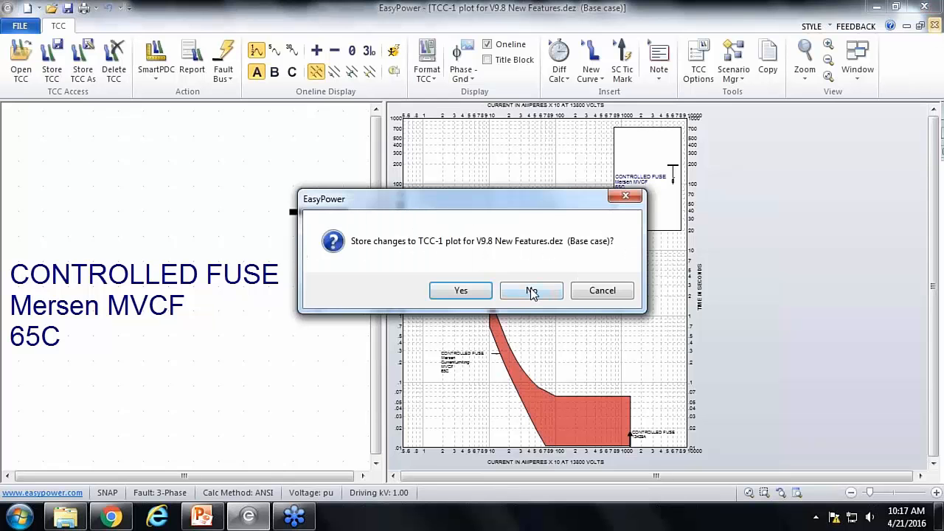
left_click(462, 289)
Step: Plot the MAIN FUSE and CONTROLLED FUSE together as a TCC, and close the plot without storing it
left_click_drag(269, 144, 358, 185)
left_click(20, 65)
left_click(545, 290)
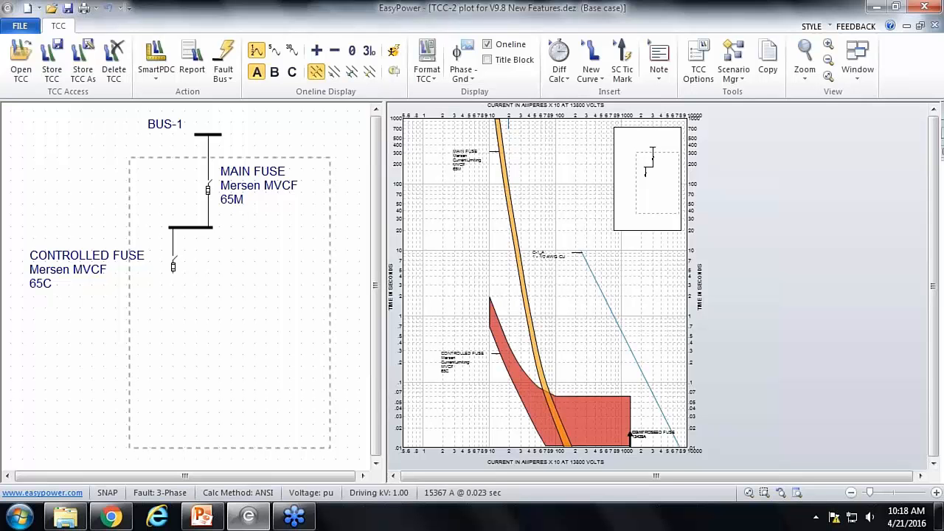
left_click(935, 26)
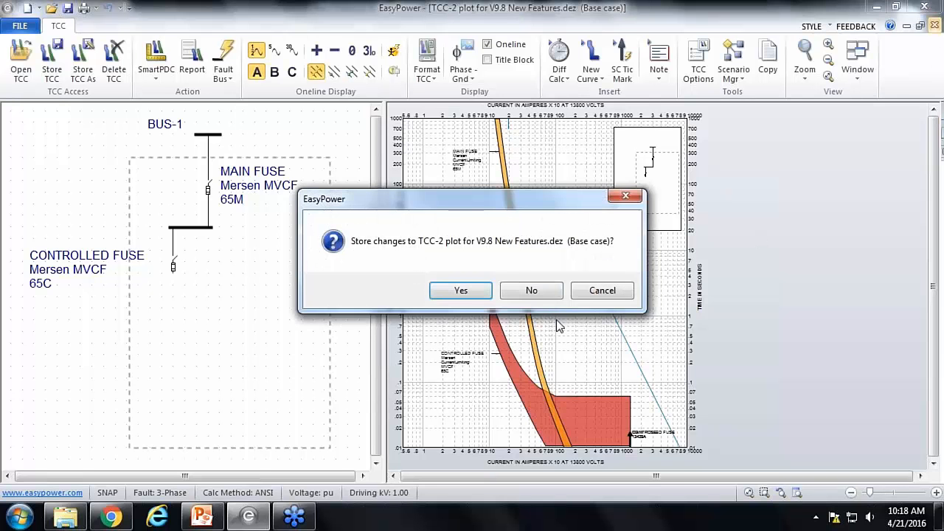
left_click(548, 293)
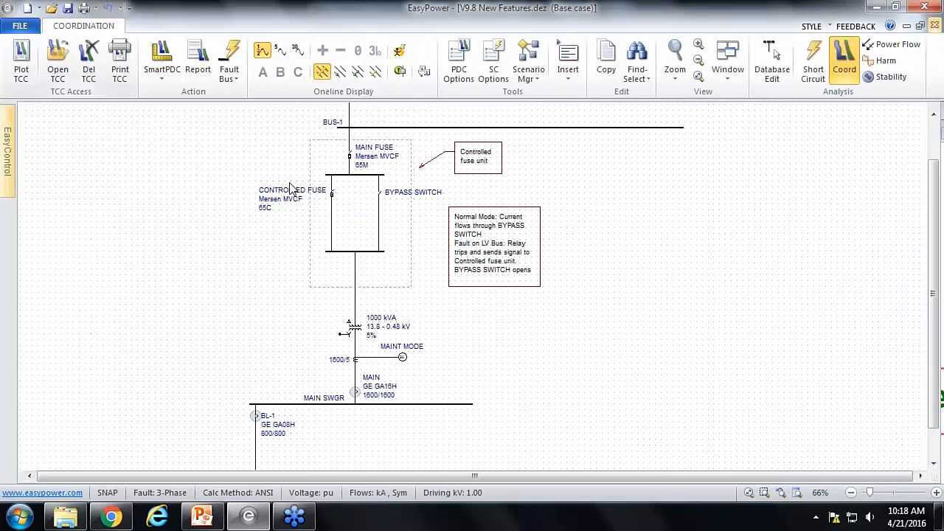
Step: Plot the whole relay controlled fuse group, including the 1000 kVA transformer and MAINT MODE relay, as a TCC
left_click_drag(267, 143, 412, 365)
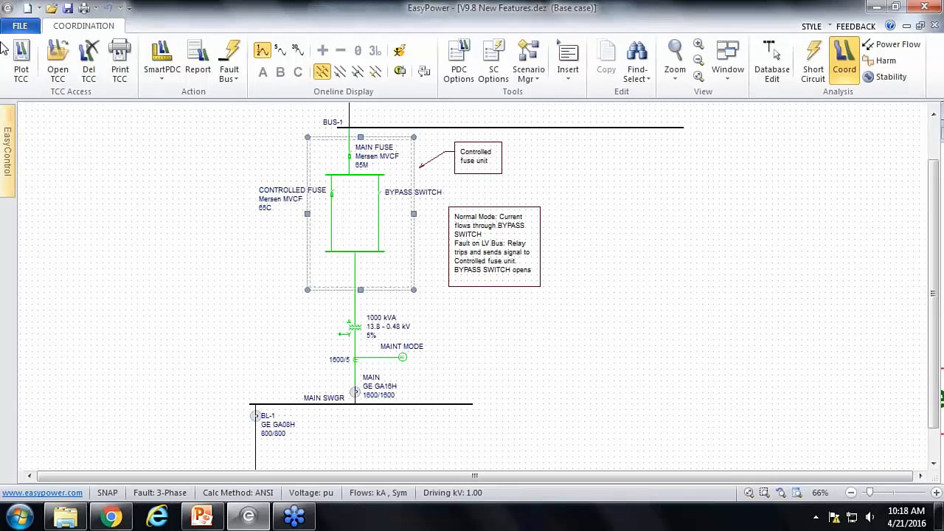
left_click(844, 58)
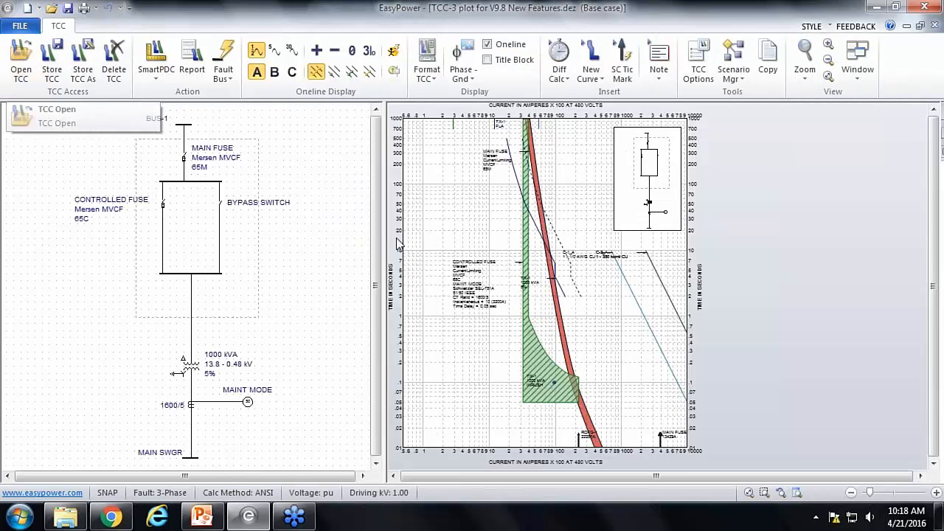
Step: Minimize the ribbon to enlarge the TCC plot, and move the CONTROLLED FUSE label away from the curves
right_click(513, 34)
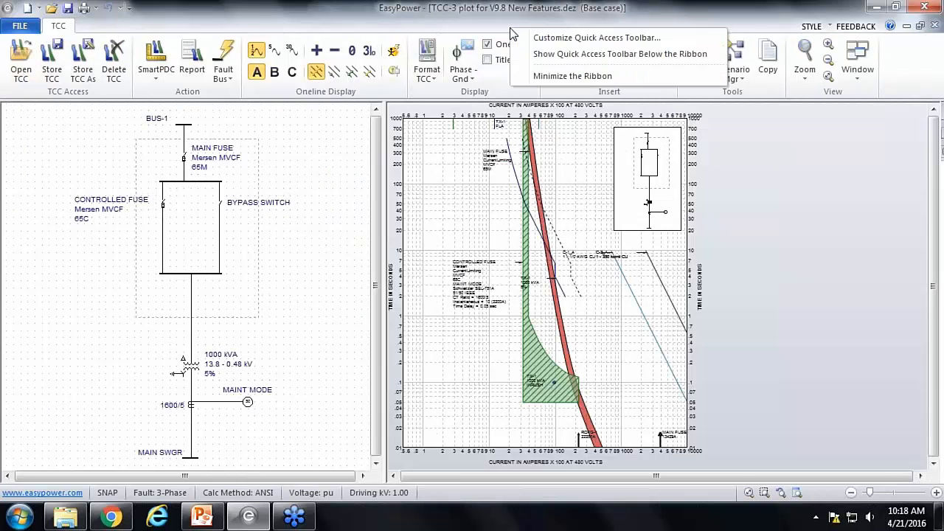
left_click(562, 77)
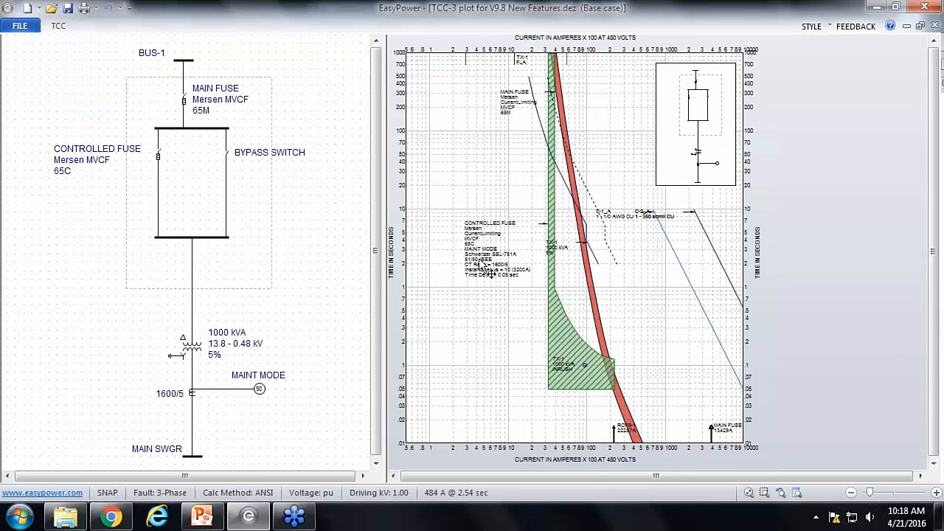
left_click_drag(467, 282, 455, 286)
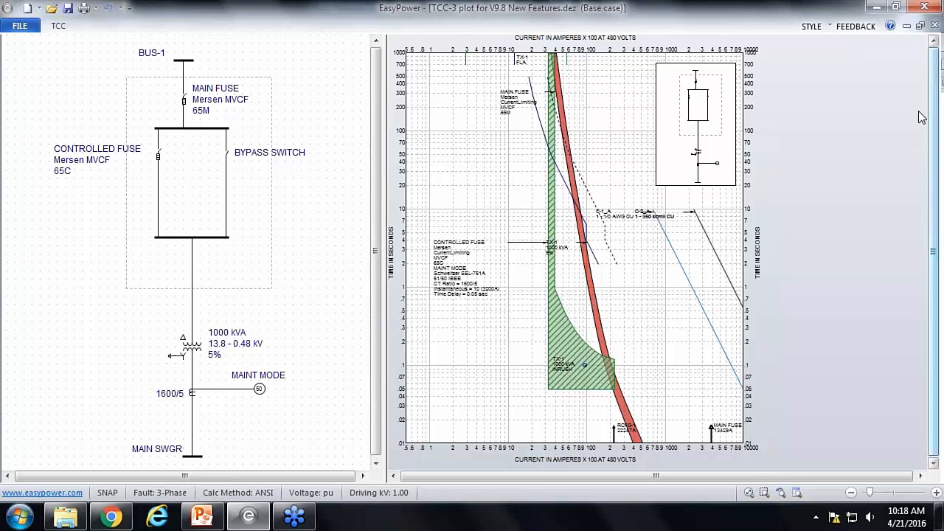
Step: Set the relay controlled fuse group's instantaneous setting to 8 and time delay to 0.1 s, and apply the changes to its curve
double_click(562, 338)
left_click_drag(387, 153, 343, 32)
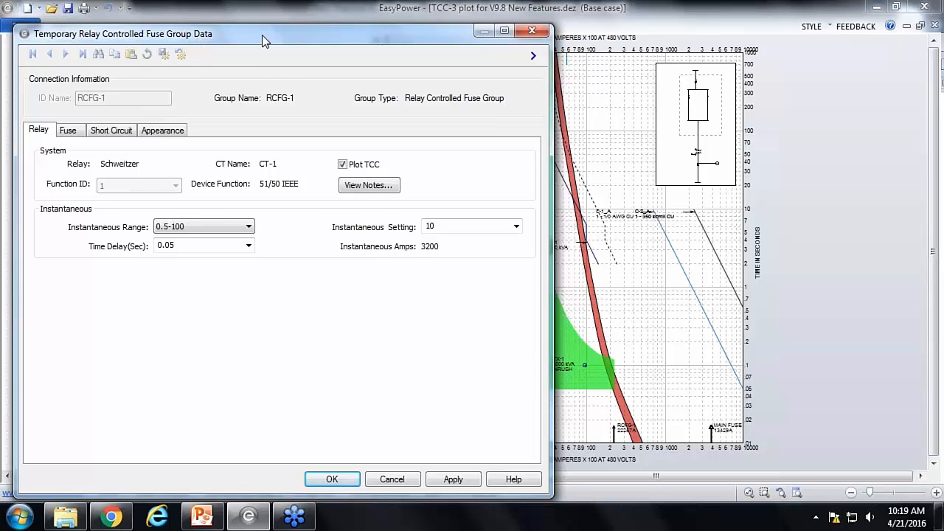
left_click_drag(262, 35, 252, 17)
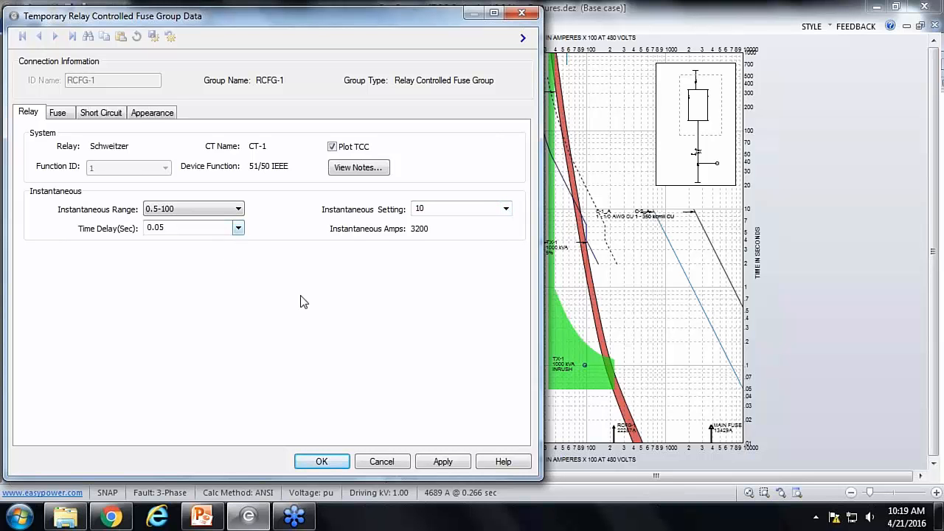
left_click_drag(406, 20, 361, 16)
left_click(460, 204)
left_click(404, 296)
left_click_drag(146, 13, 167, 13)
left_click(212, 223)
left_click(190, 248)
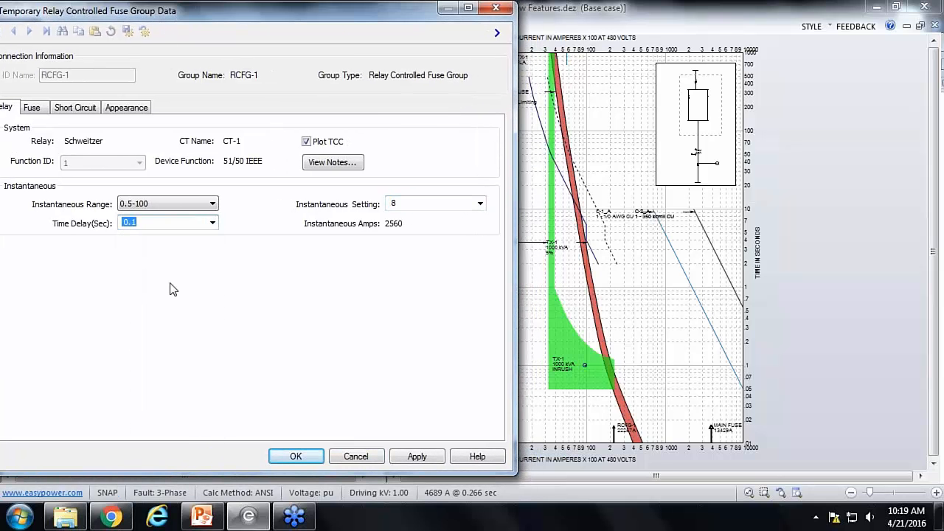
left_click_drag(383, 13, 338, 23)
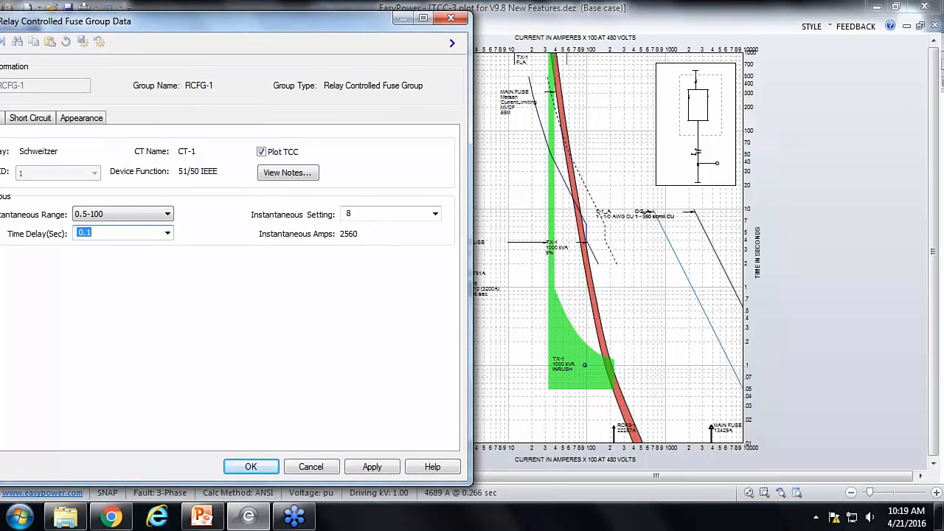
left_click(376, 468)
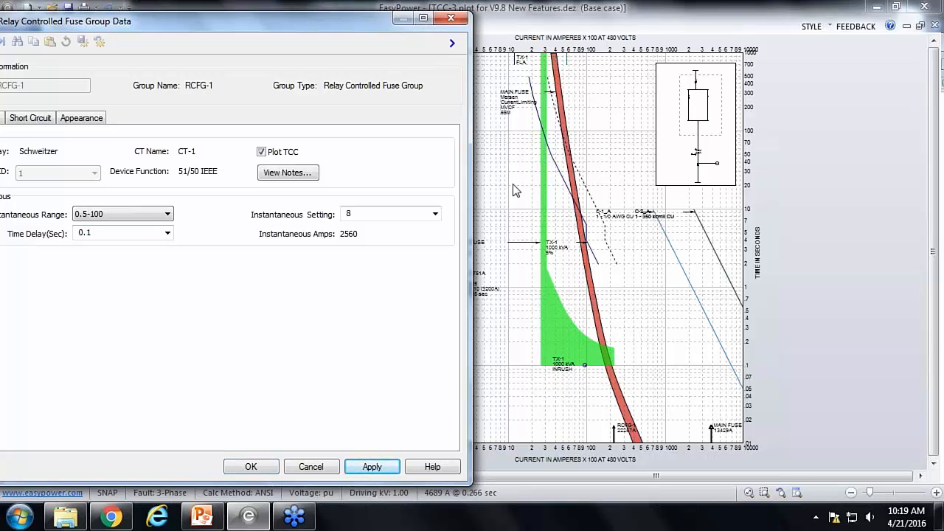
left_click(251, 466)
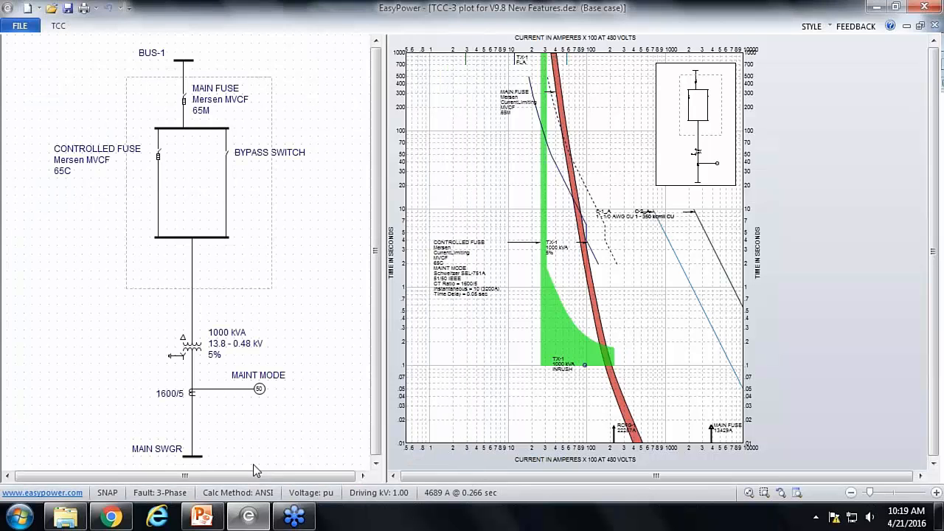
Step: Close the relay controlled fuse TCC plot without storing it, and restore the full ribbon
left_click(548, 295)
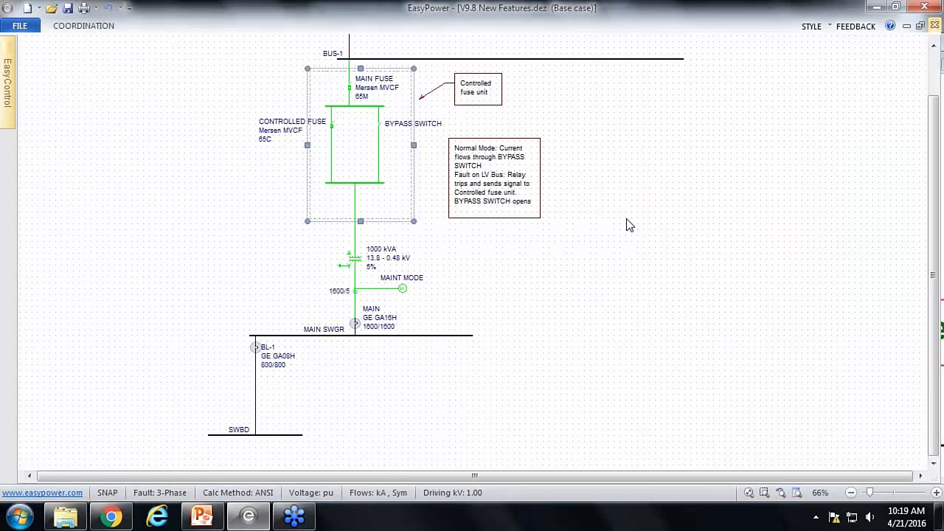
right_click(509, 26)
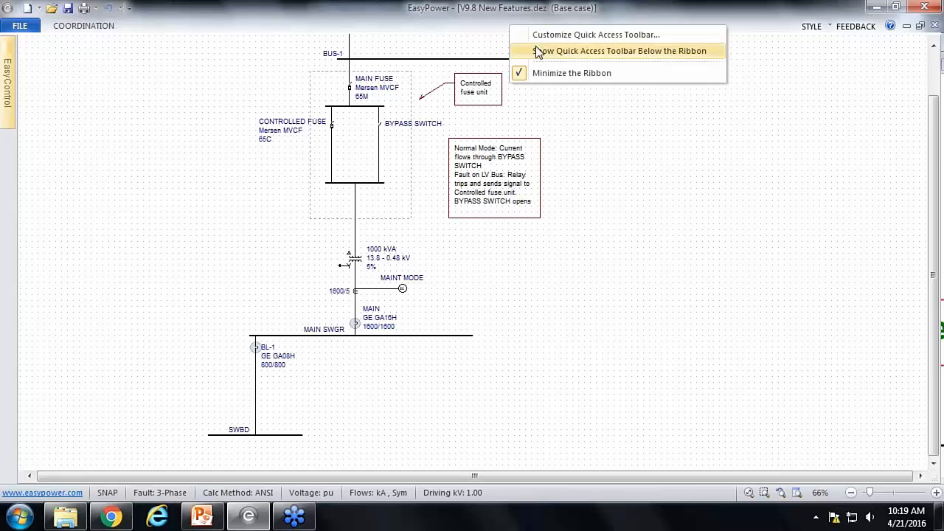
left_click(554, 65)
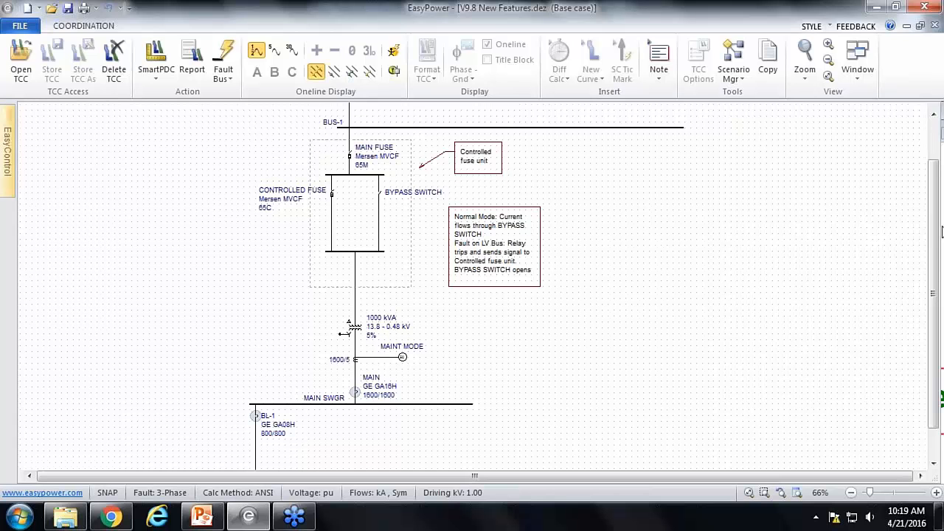
scroll(217, 207, "up", 1)
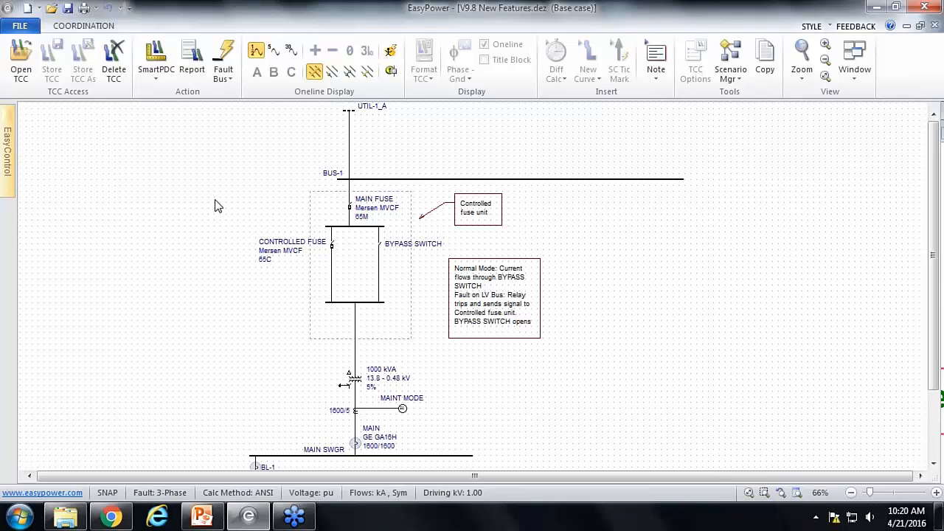
Step: Return from coordination analysis to database editing
left_click(88, 29)
left_click(815, 82)
left_click(469, 295)
Step: Place a new fuse in the empty area beside the relay controlled fuse group, below the 13.8 kV end of BUS-1
left_click_drag(753, 337, 571, 299)
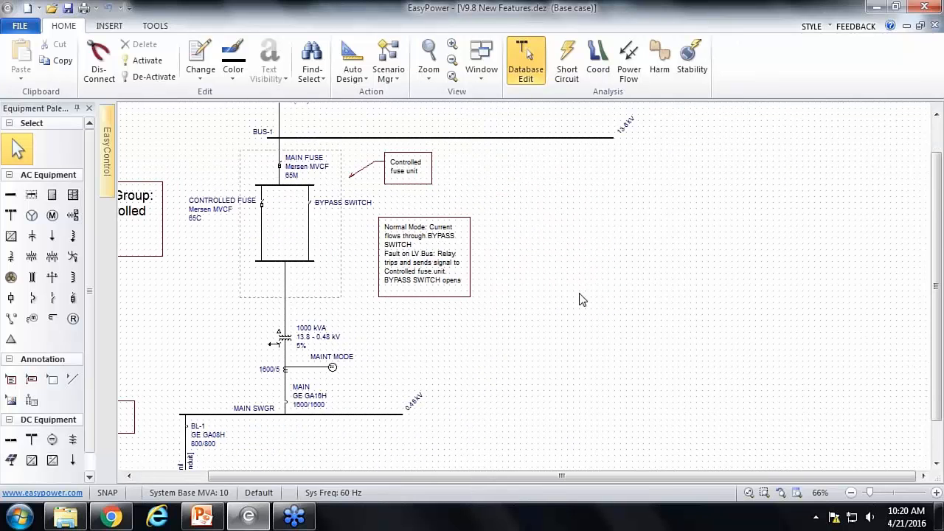
scroll(536, 297, "down", 1)
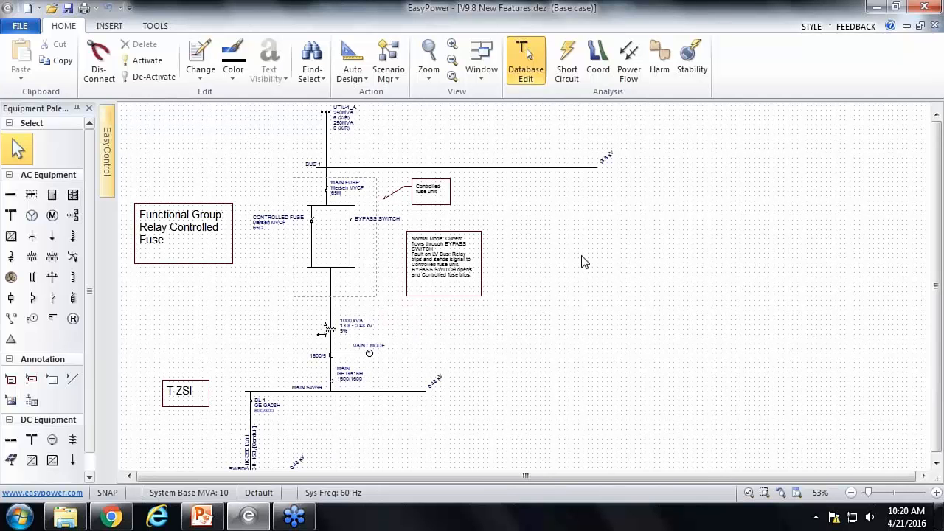
left_click_drag(568, 241, 566, 239)
scroll(487, 244, "up", 1)
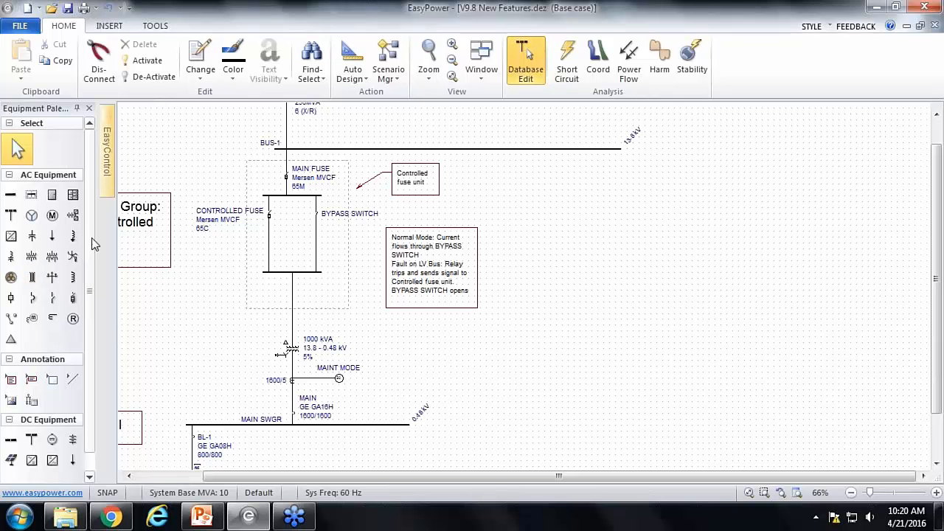
left_click(75, 300)
left_click(567, 189)
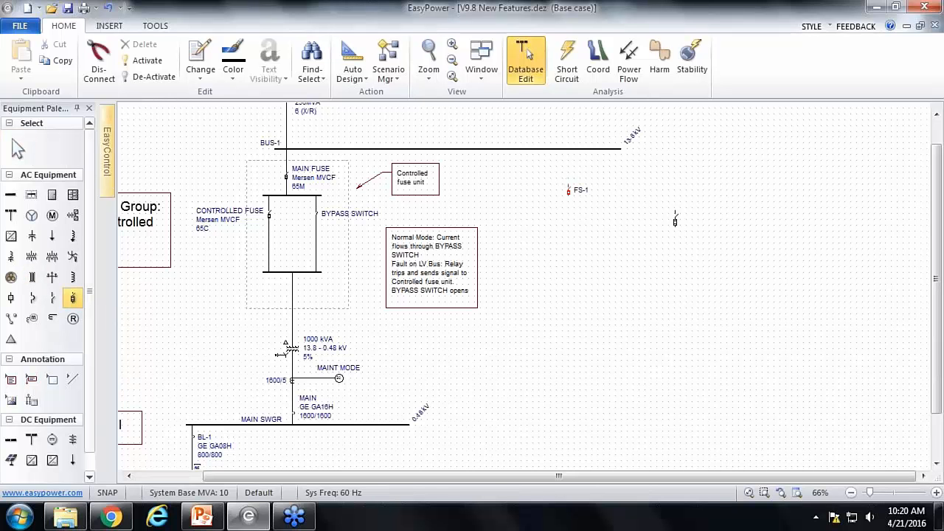
Step: Connect a new bus with a 13.8 kV base below the new fuse, and lengthen it on both sides
left_click(10, 194)
left_click(567, 196)
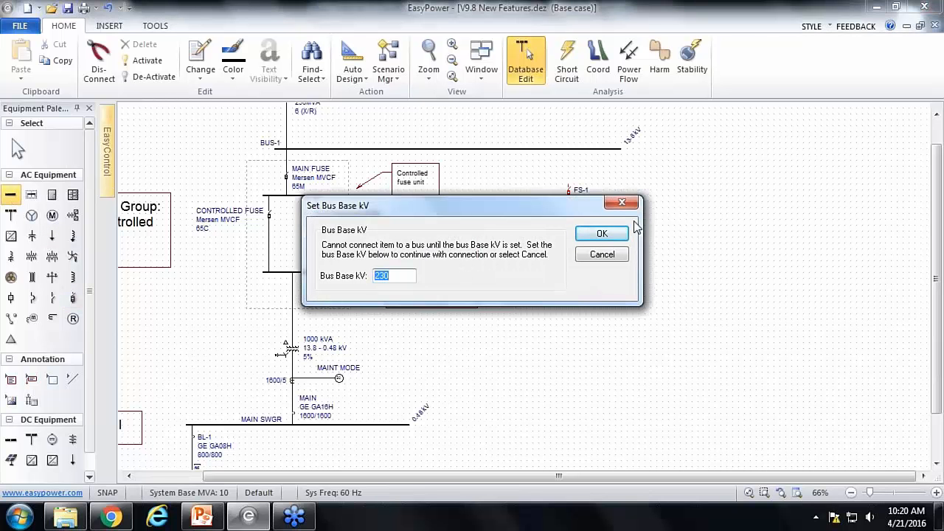
type("13.8")
key("Return")
key("Escape")
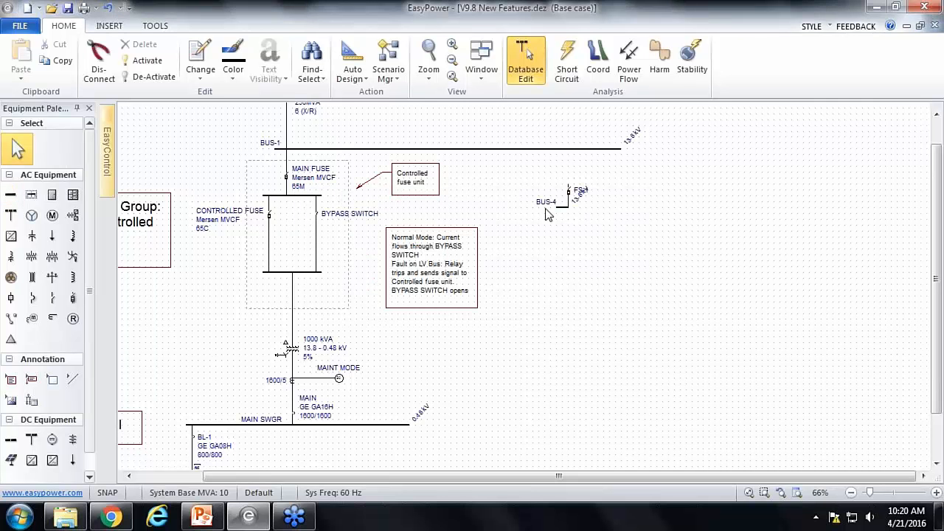
left_click_drag(576, 214, 595, 211)
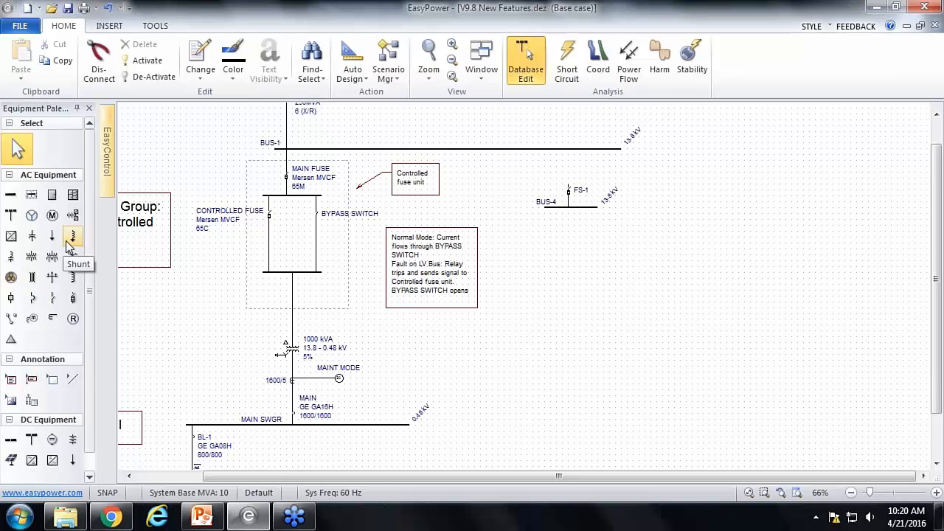
Step: Place a switch below the right end of BUS-4 and a fused switch below its left end
left_click(52, 300)
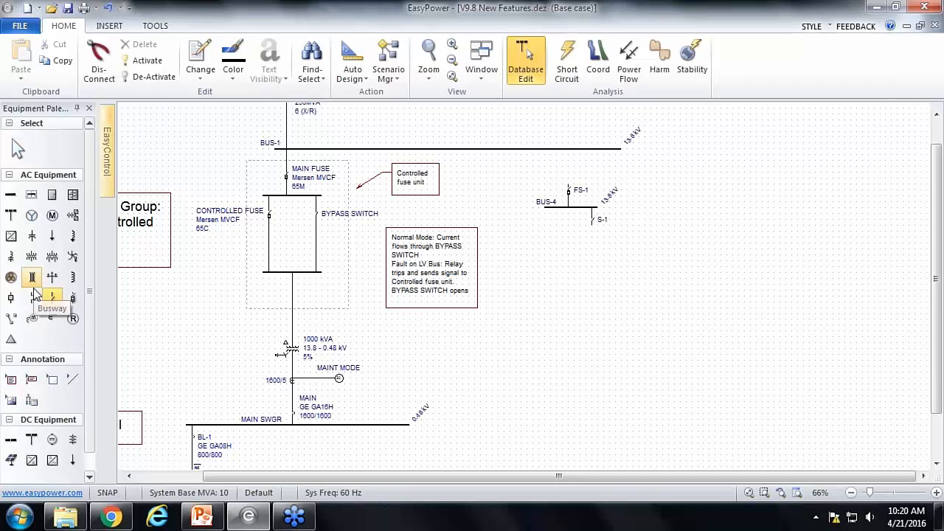
left_click(72, 297)
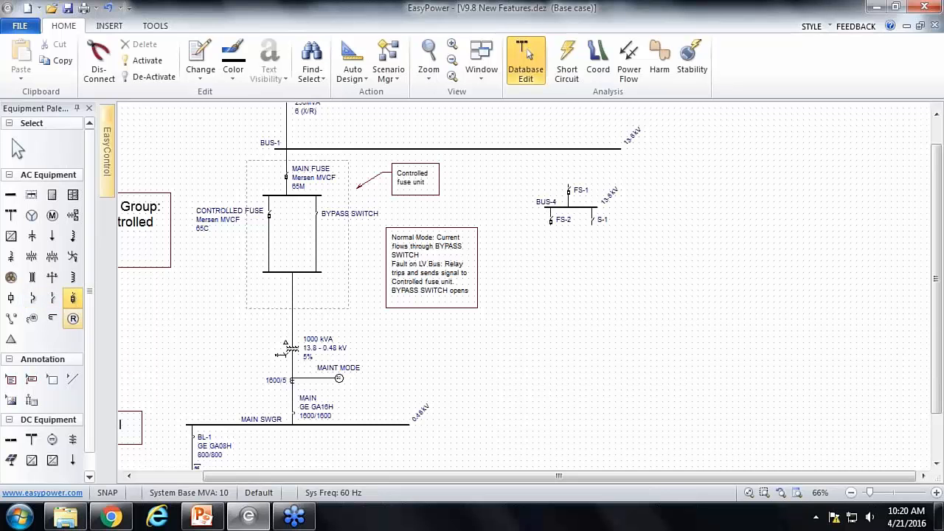
Step: Run a cable down from the fused switch and another from the switch, and join their lower ends with a new, lengthened bus
left_click(11, 277)
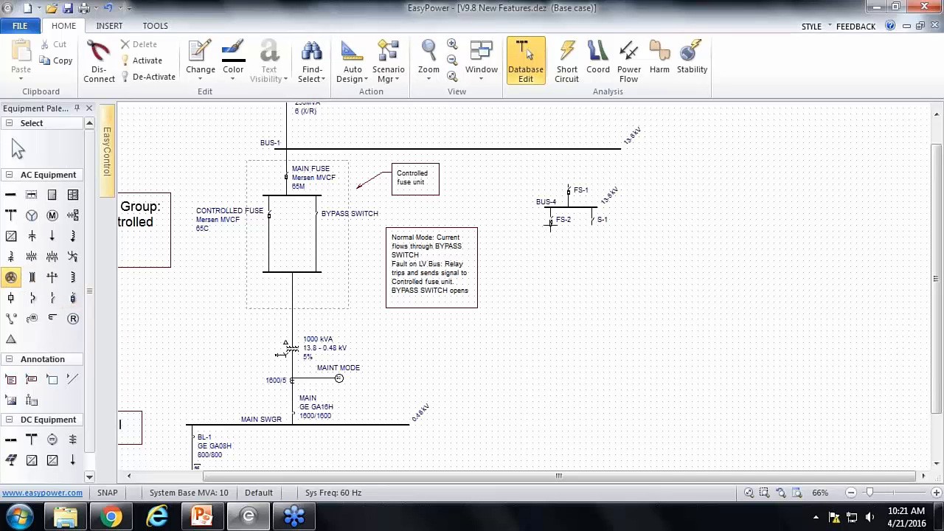
left_click_drag(550, 225, 550, 306)
left_click_drag(591, 225, 591, 306)
left_click(11, 194)
left_click(550, 312)
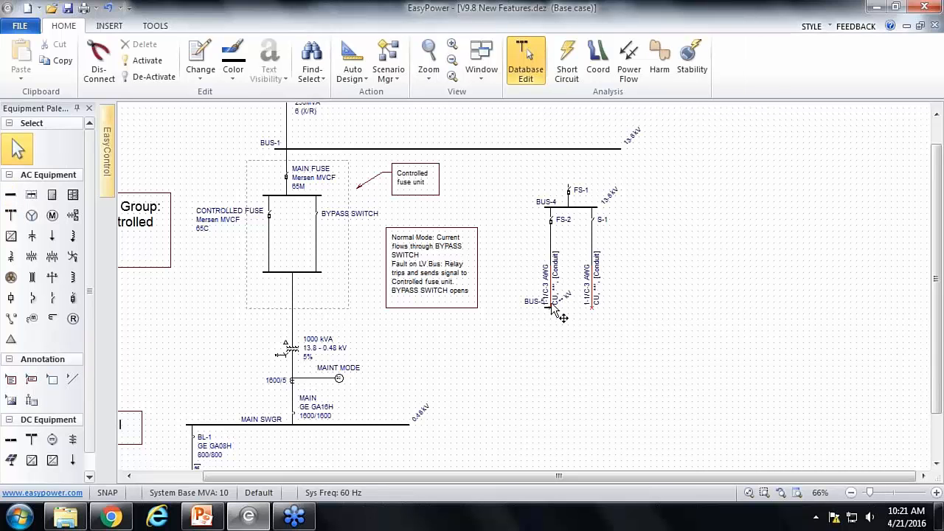
left_click_drag(558, 314, 607, 320)
Step: Specify the cable below the fused switch as 1 ft of size 3 XLPE with 100% Shield insulation level, and calculate its impedances
double_click(558, 273)
left_click_drag(839, 167, 615, 97)
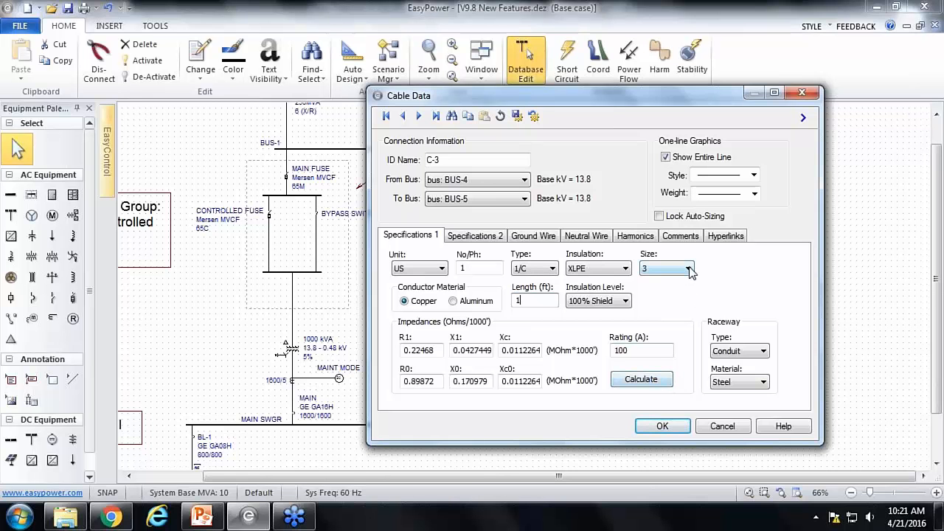
left_click(642, 388)
left_click(668, 428)
left_click(660, 304)
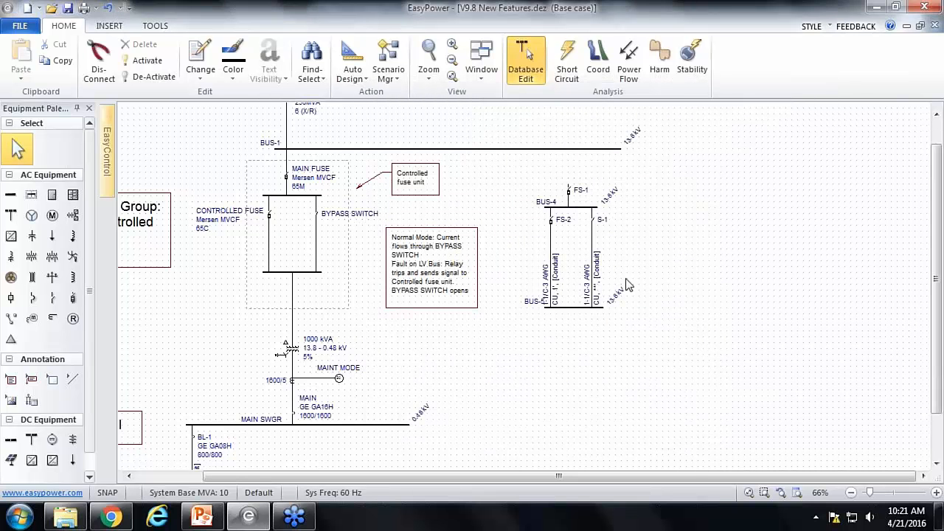
Step: Copy the data of the cable below the fused switch onto the cable below the switch
right_click(549, 260)
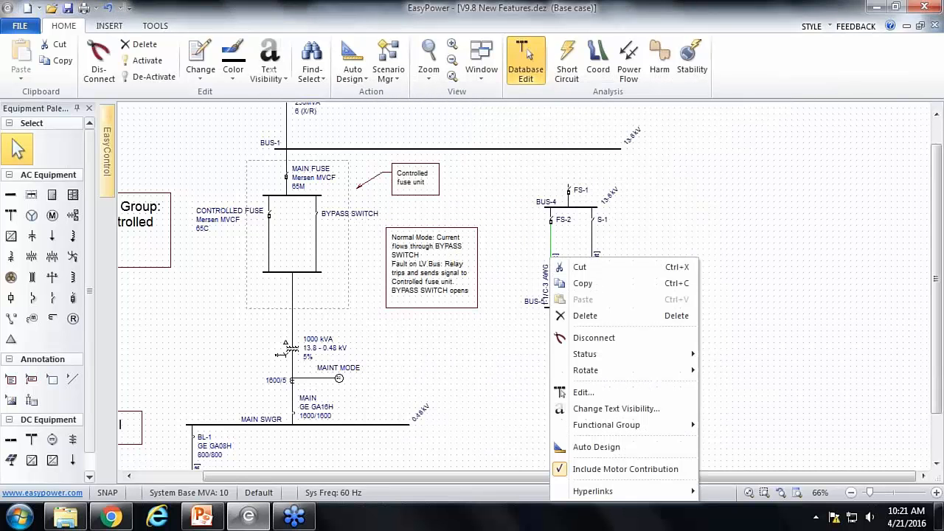
left_click(586, 284)
right_click(592, 261)
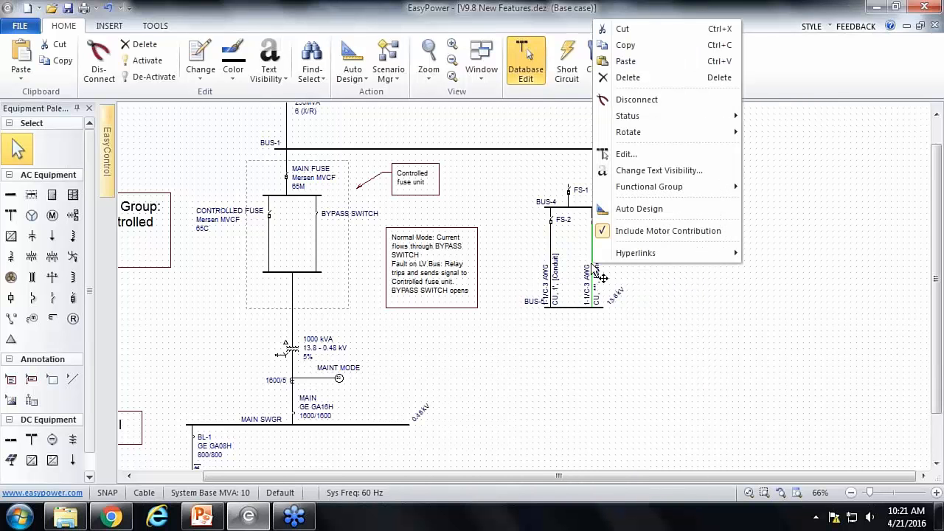
left_click(626, 61)
Step: Lower the impedances of the cable below the switch to R1 0.022468 and X1 0.0070815
double_click(597, 279)
left_click_drag(586, 98, 283, 40)
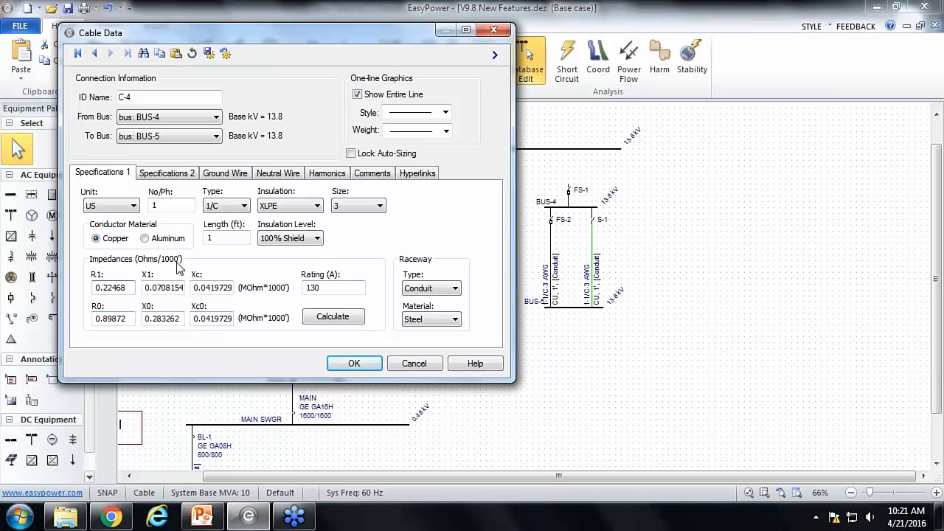
left_click(159, 287)
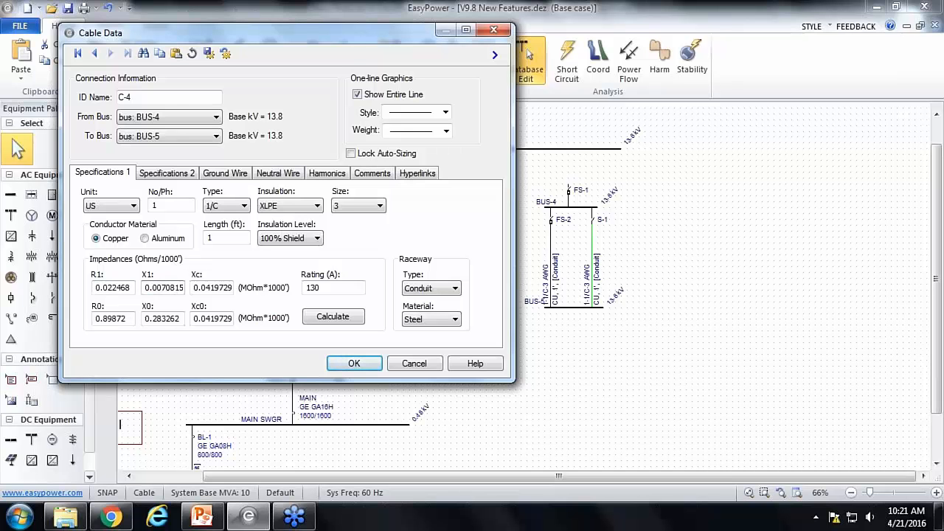
left_click(348, 365)
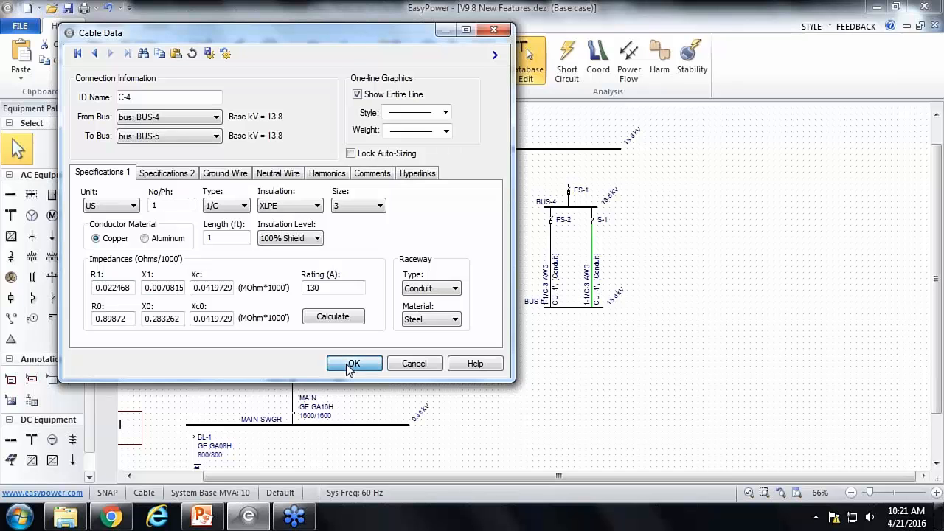
left_click(361, 240)
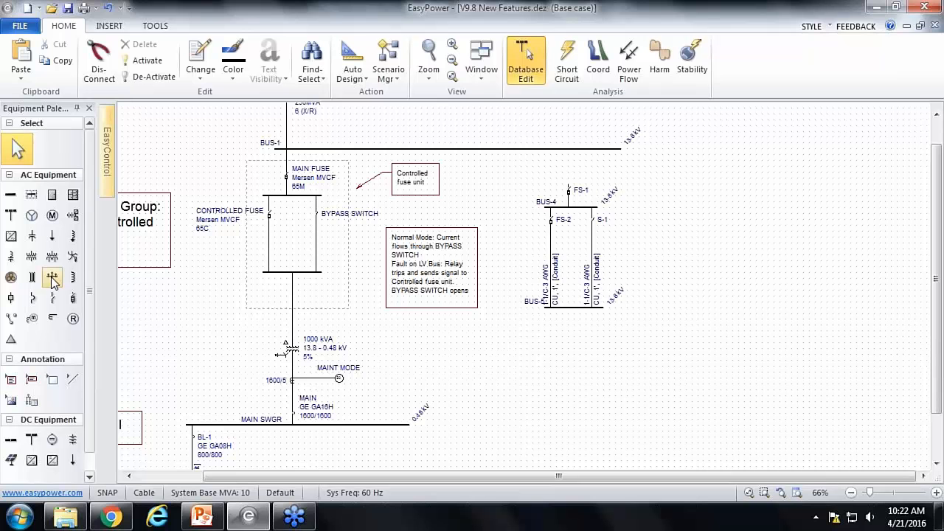
Step: Connect the upper fuse above BUS-4 to BUS-1 with a new cable
left_click(11, 278)
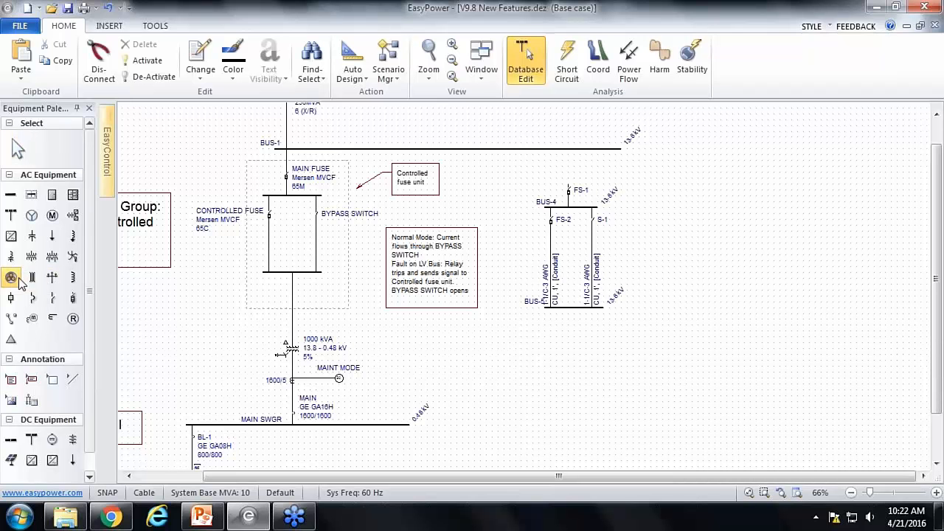
left_click_drag(568, 184, 568, 151)
key("Escape")
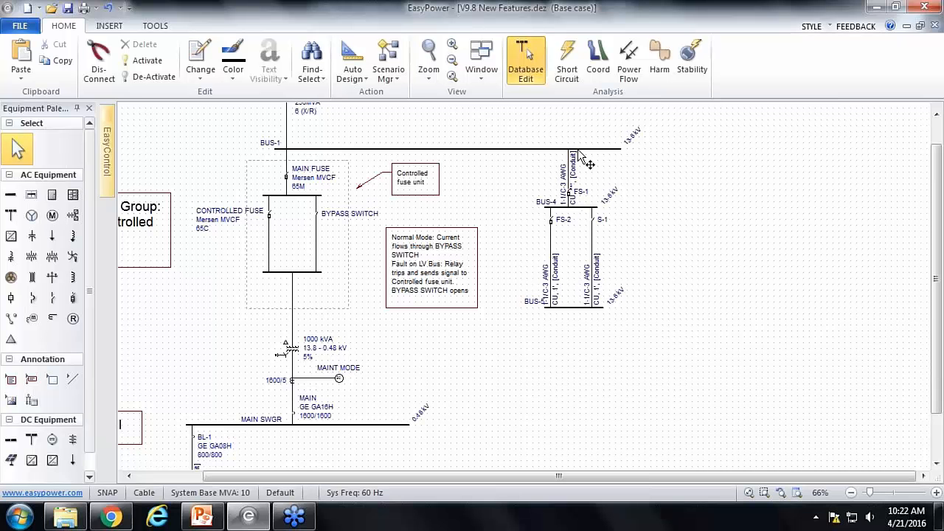
Step: Set the cable between BUS-1 and BUS-4 to 10 ft of XLPE, size 2/0, and try to calculate its impedances
double_click(573, 173)
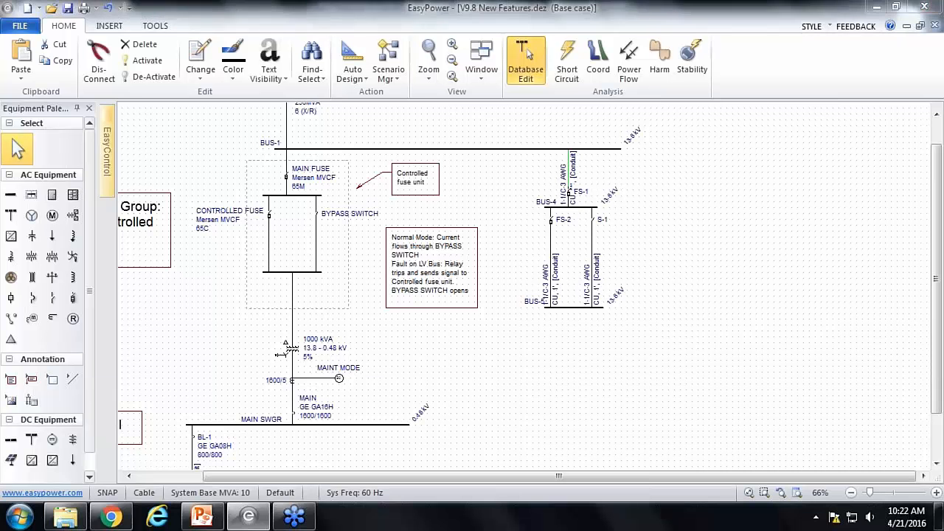
left_click(234, 240)
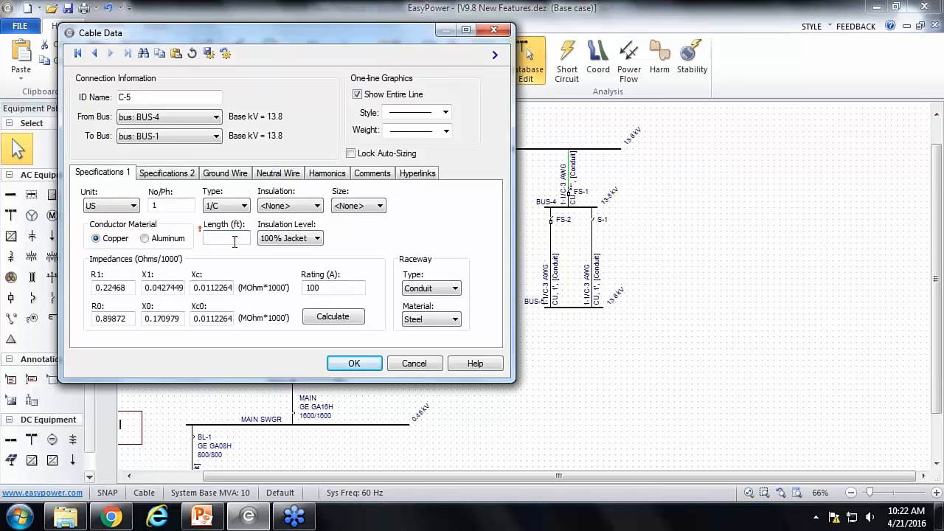
left_click(315, 207)
left_click(289, 295)
left_click(379, 205)
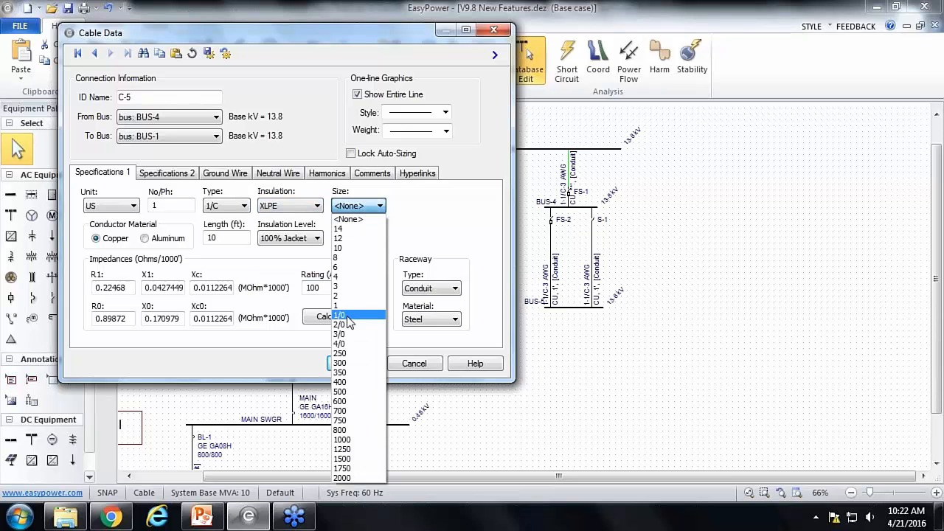
left_click(346, 324)
left_click(343, 322)
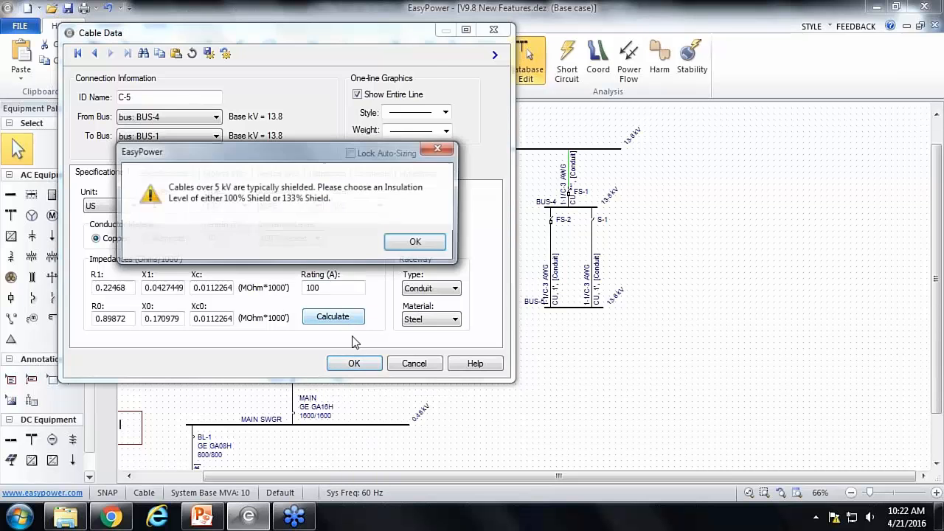
left_click(413, 240)
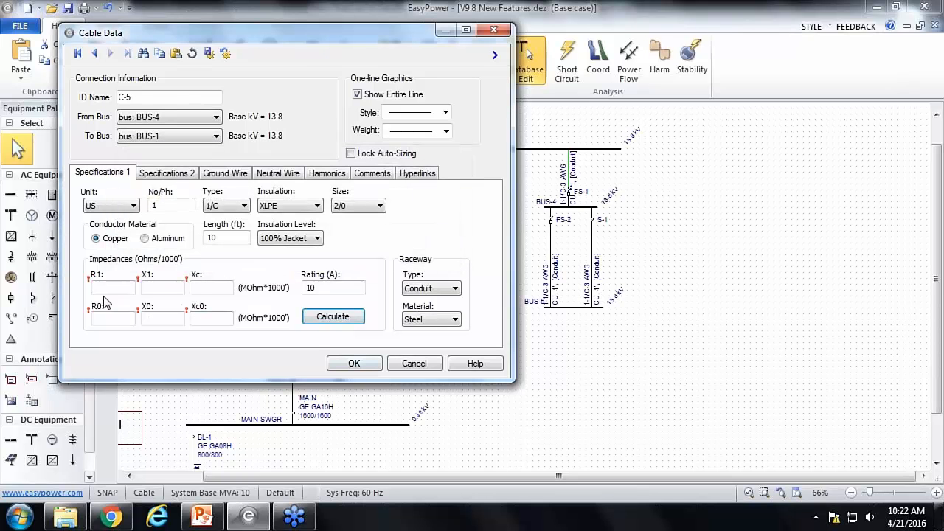
Step: Change the BUS-1 to BUS-4 cable to 100% Shield insulation level and size 1/0, calculate its impedances and accept the data
left_click(379, 205)
scroll(365, 243, "up", 4)
left_click(369, 217)
left_click(309, 237)
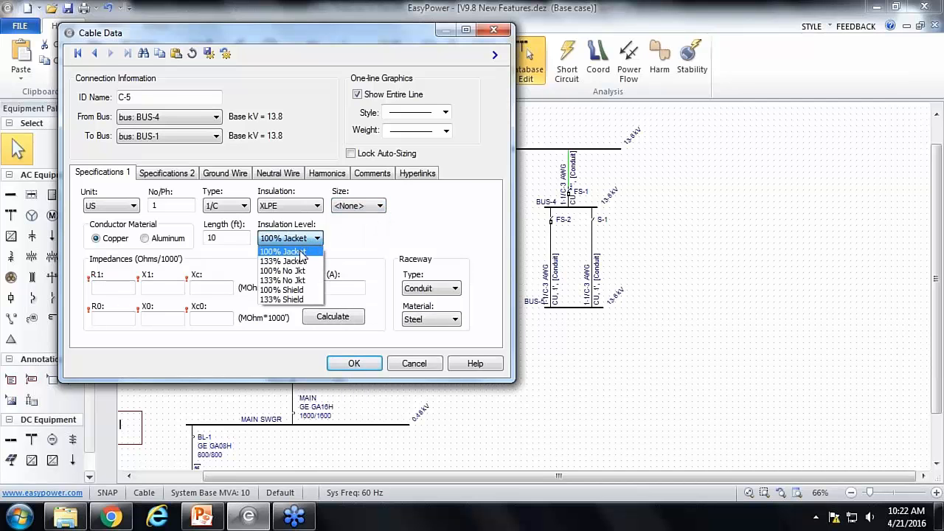
left_click(295, 292)
left_click(379, 205)
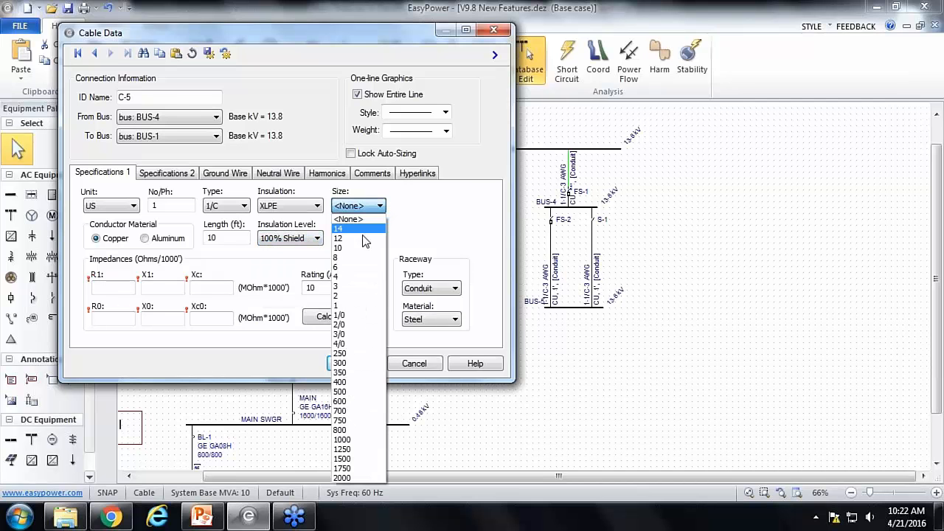
left_click(363, 319)
left_click(328, 316)
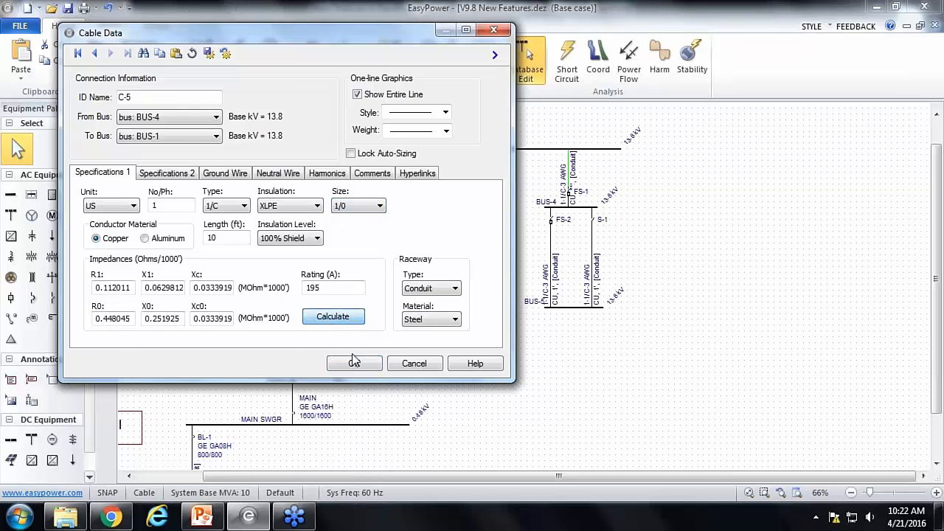
left_click(349, 362)
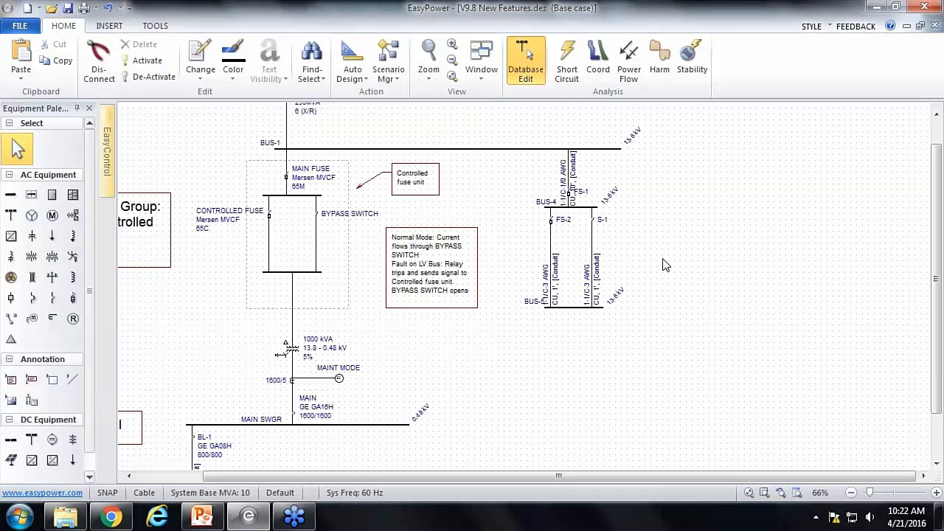
Step: Specify the upper fuse FS-1 above BUS-4 as manufacturer Mersen, type CurrentLimiting, style MVCF
mouse_move(622, 354)
left_mouse_down()
mouse_move(612, 287)
mouse_move(572, 339)
left_mouse_up()
left_click_drag(537, 295, 537, 278)
double_click(524, 182)
left_click_drag(590, 91, 327, 40)
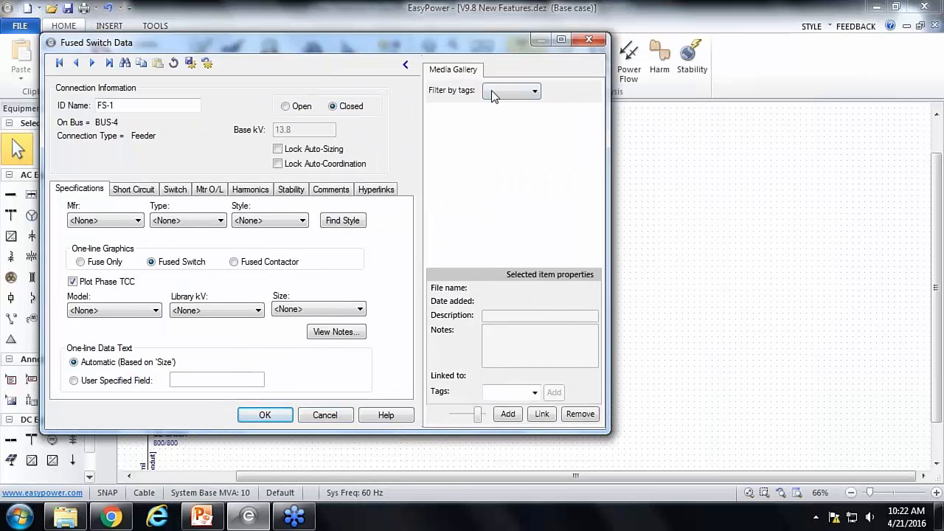
left_click(405, 65)
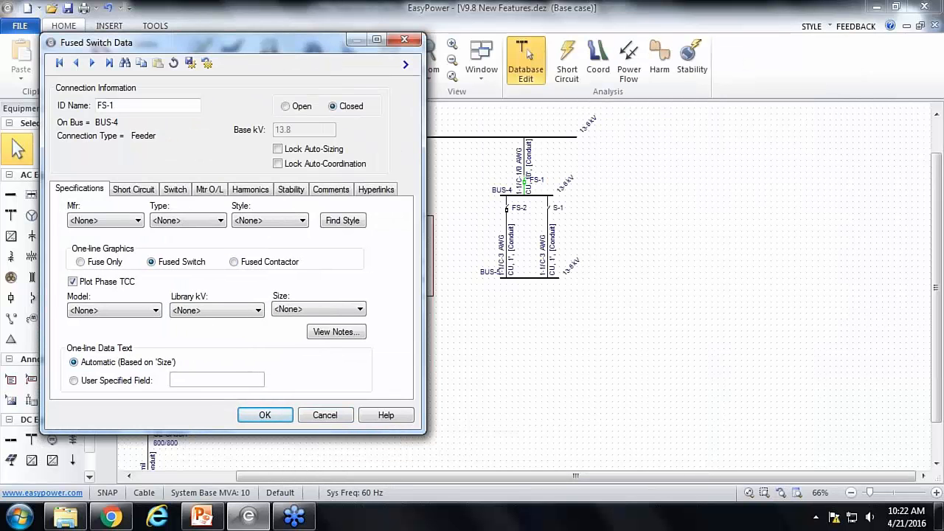
left_click(137, 220)
left_click_drag(139, 369, 140, 441)
left_click(101, 475)
left_click(203, 221)
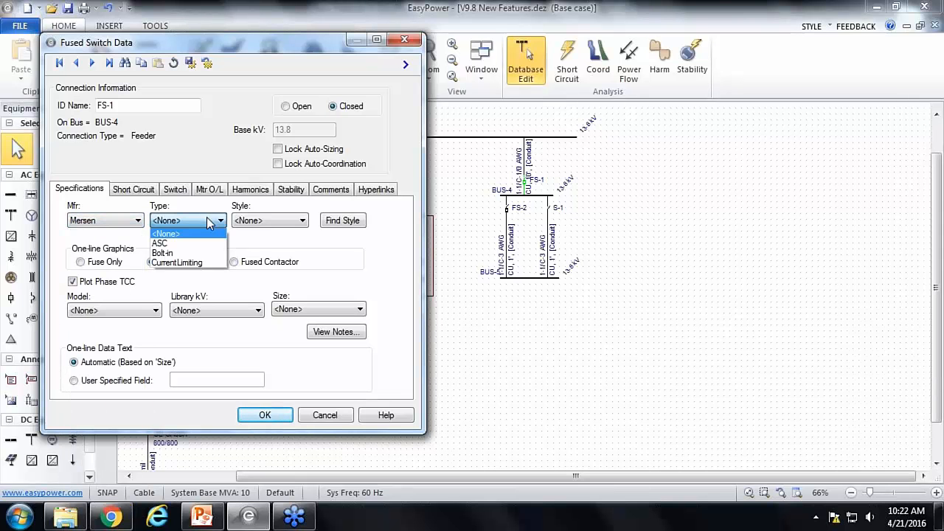
left_click(192, 263)
left_click(302, 220)
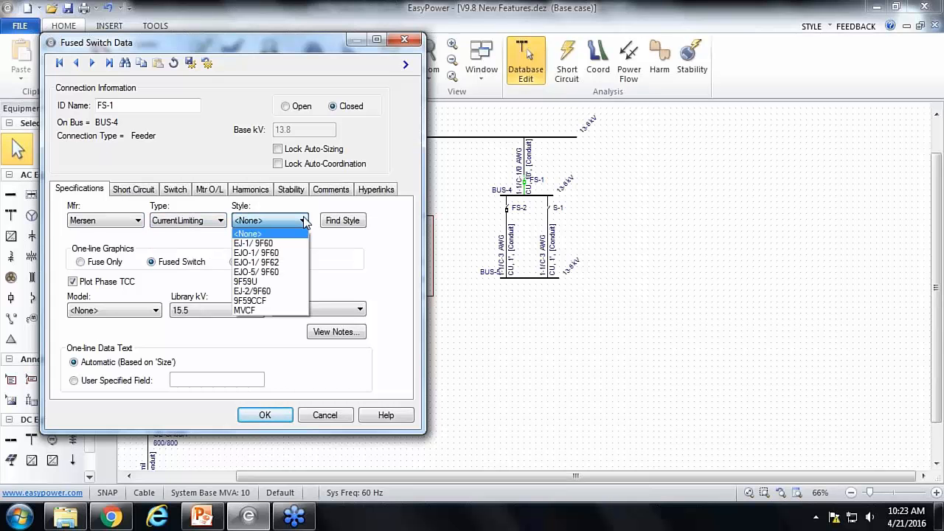
left_click(267, 309)
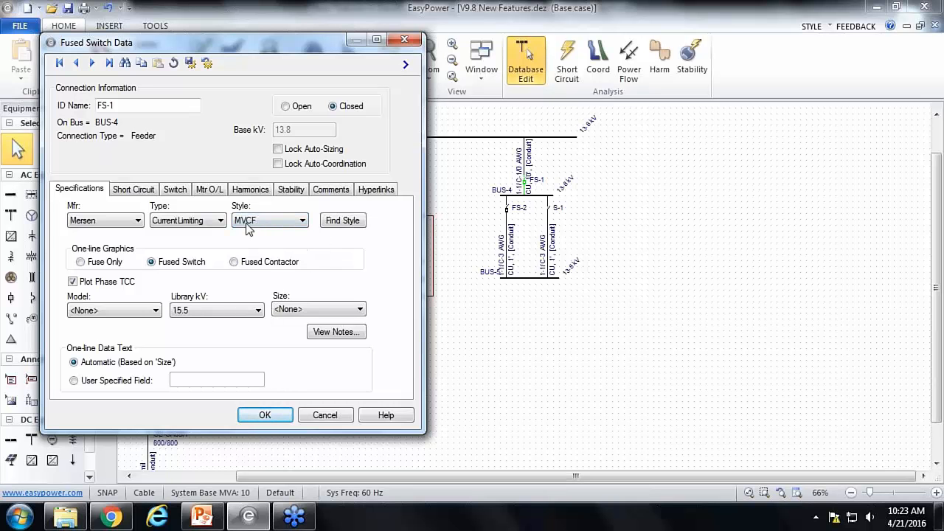
Step: Select model A155CNF065 and size 65M for fuse FS-1, and accept its data
left_click(156, 310)
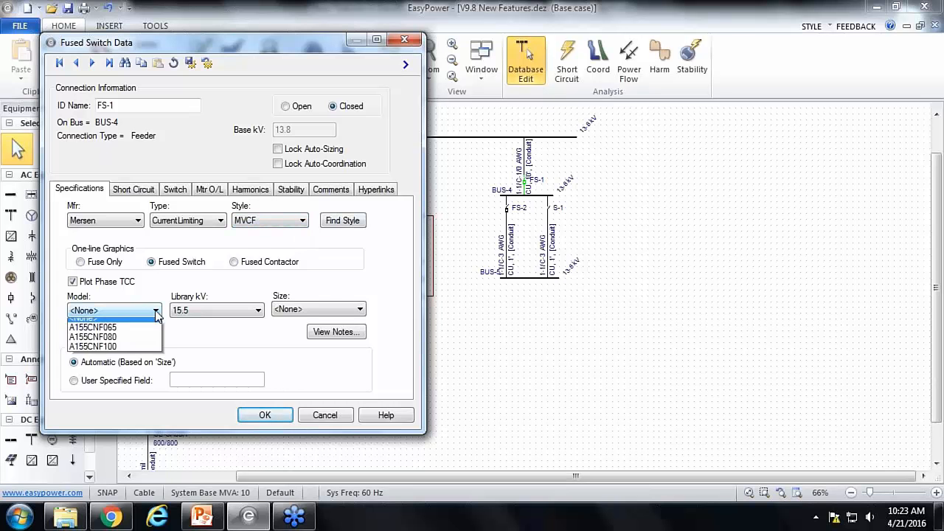
left_click(124, 334)
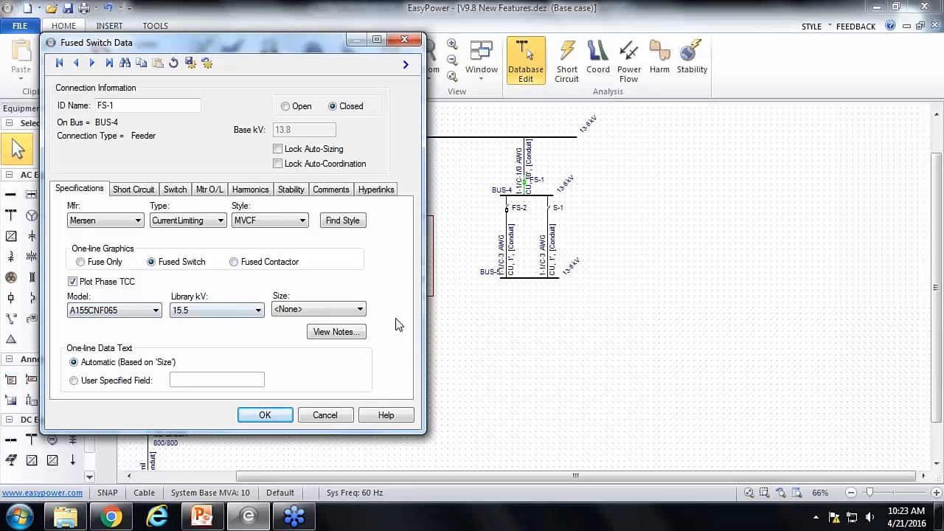
left_click(359, 310)
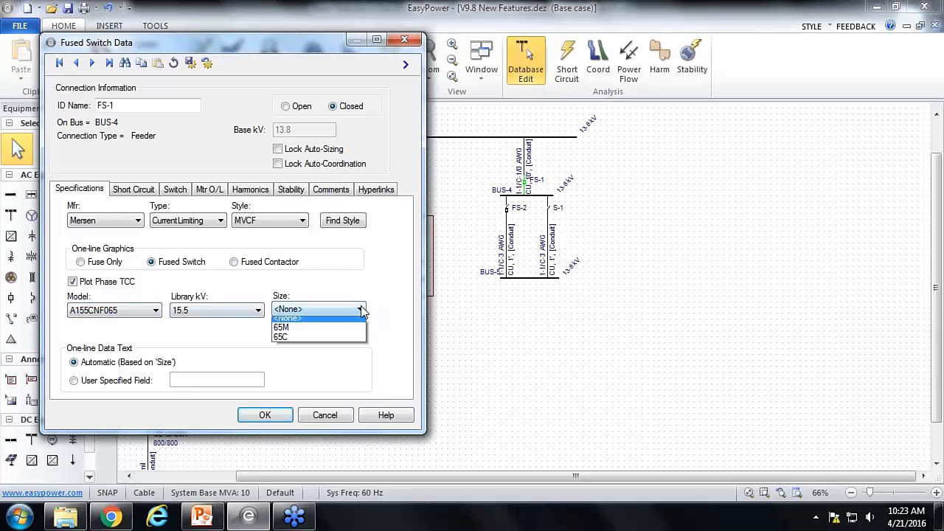
left_click(285, 332)
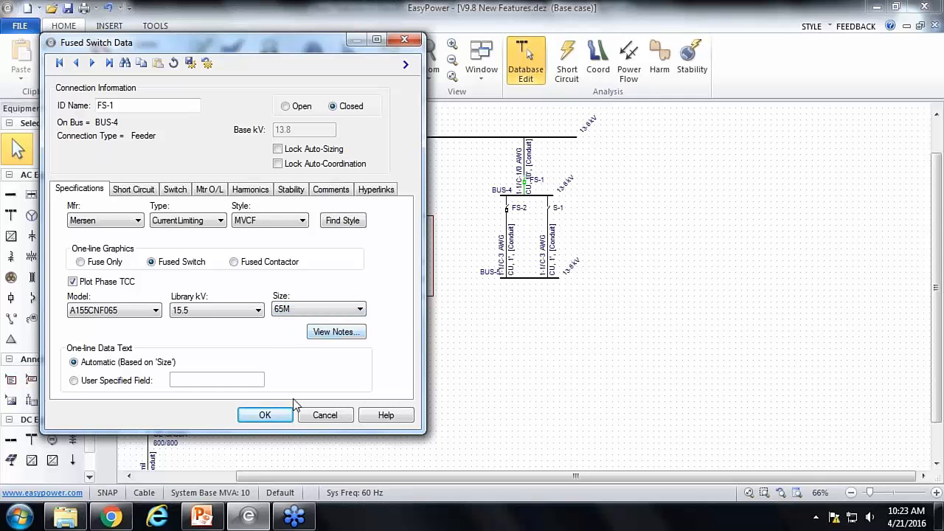
left_click(264, 415)
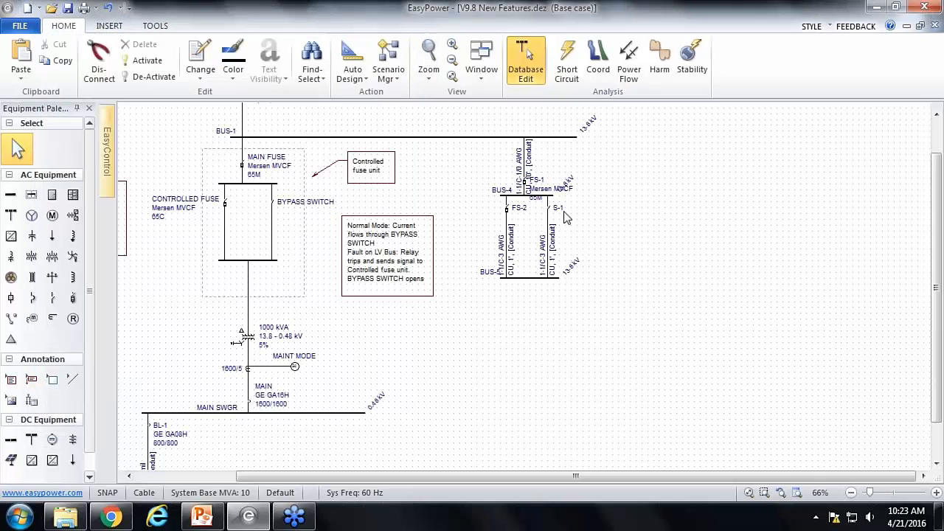
Step: Copy the data of fuse FS-1 onto the fused switch FS-2 below BUS-4
right_click(530, 185)
left_click(550, 204)
right_click(506, 209)
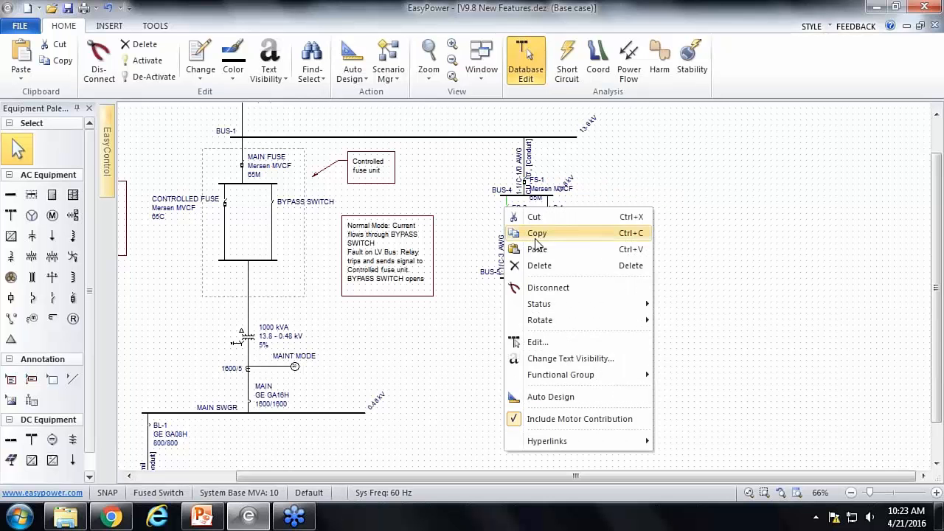
left_click(536, 249)
Step: Change the size of fused switch FS-2 to 65C and accept its data
double_click(514, 213)
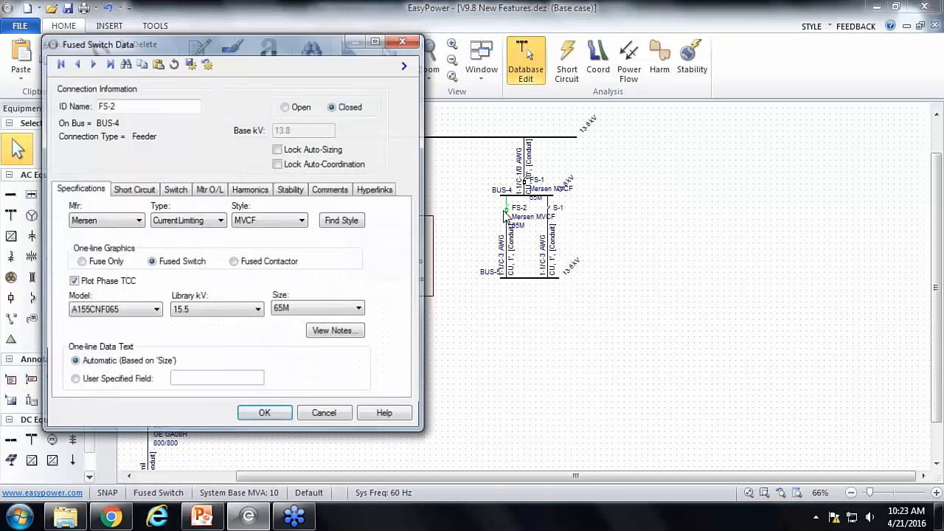
left_click(360, 309)
left_click(291, 342)
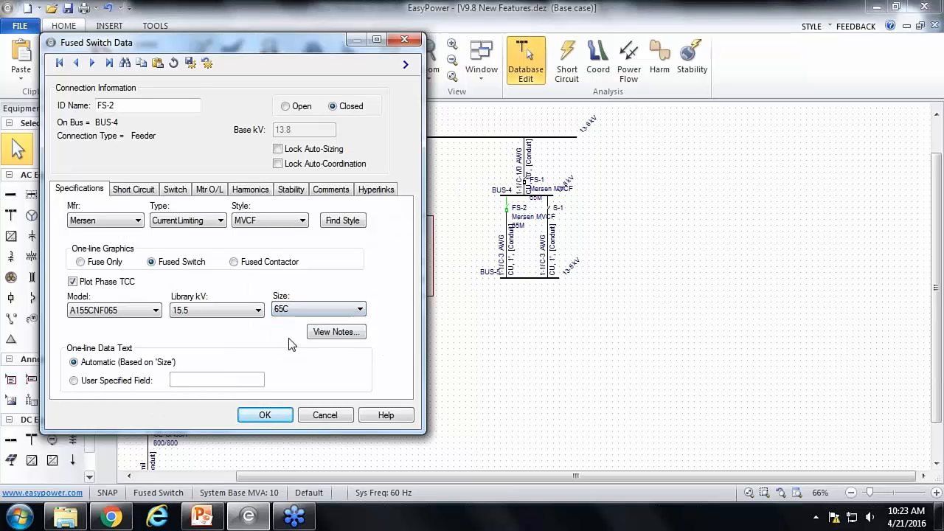
left_click(279, 417)
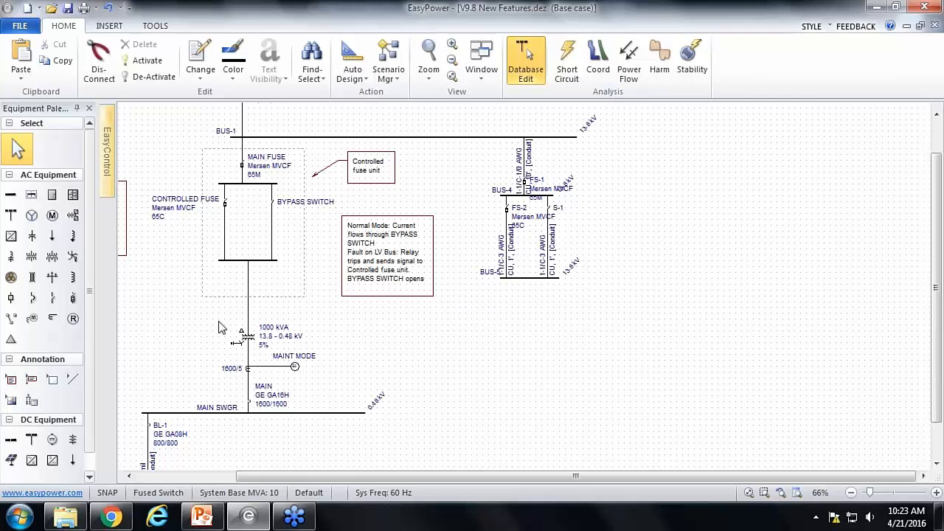
Step: Copy the 1000 kVA transformer with its CT, MAINT MODE relay and MAIN SWGR bus, and connect the copy below BUS-5
left_click_drag(154, 324, 351, 379)
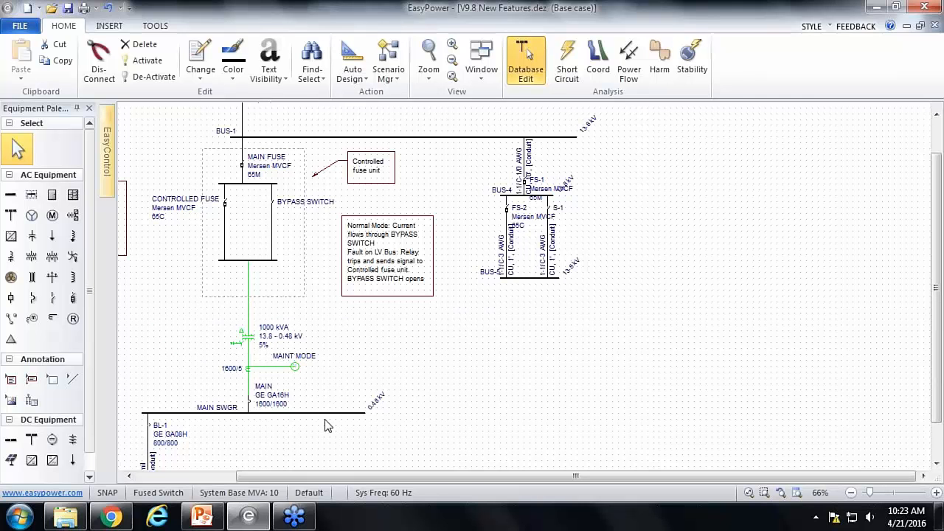
left_click(325, 414, "shift")
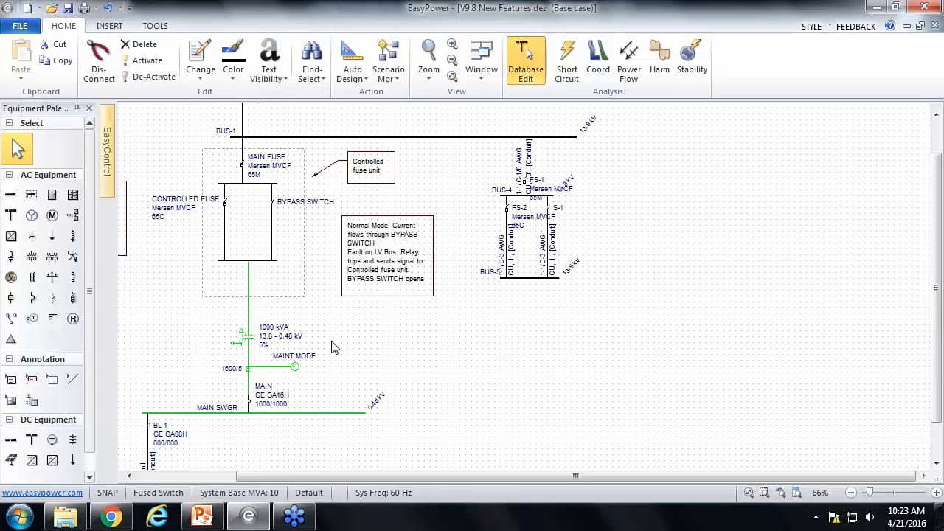
key("ctrl+c")
left_click(505, 336)
key("ctrl+v")
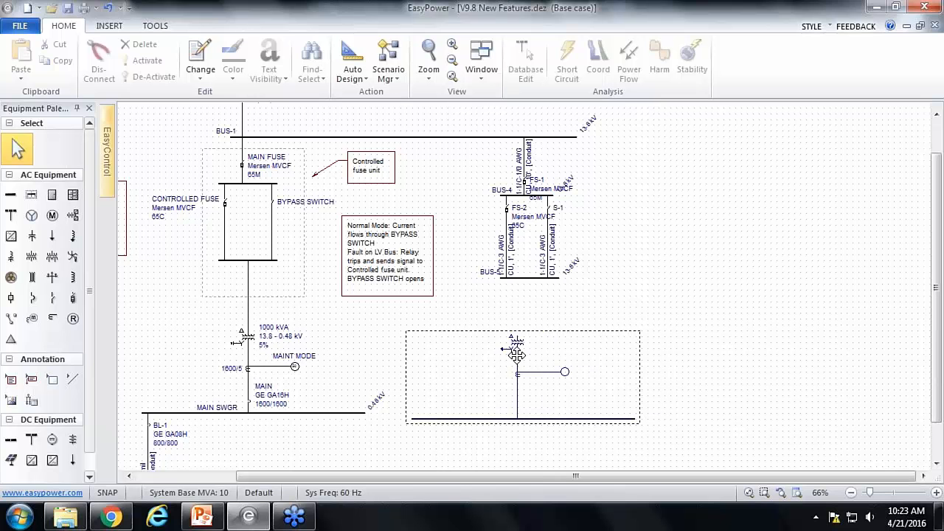
left_click(516, 343)
left_click_drag(525, 345, 538, 323)
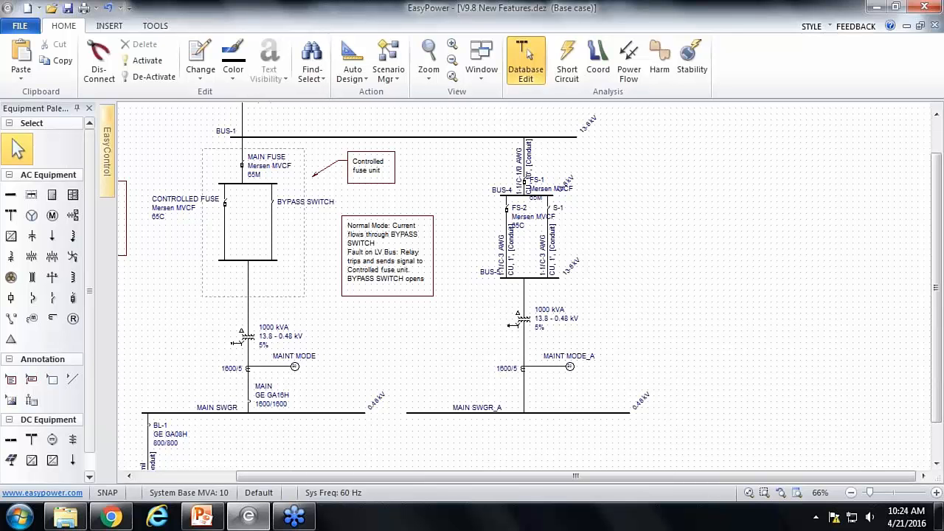
Step: Review the specifications and instantaneous settings of relay MAINT MODE_A, and close its data without changes
double_click(569, 366)
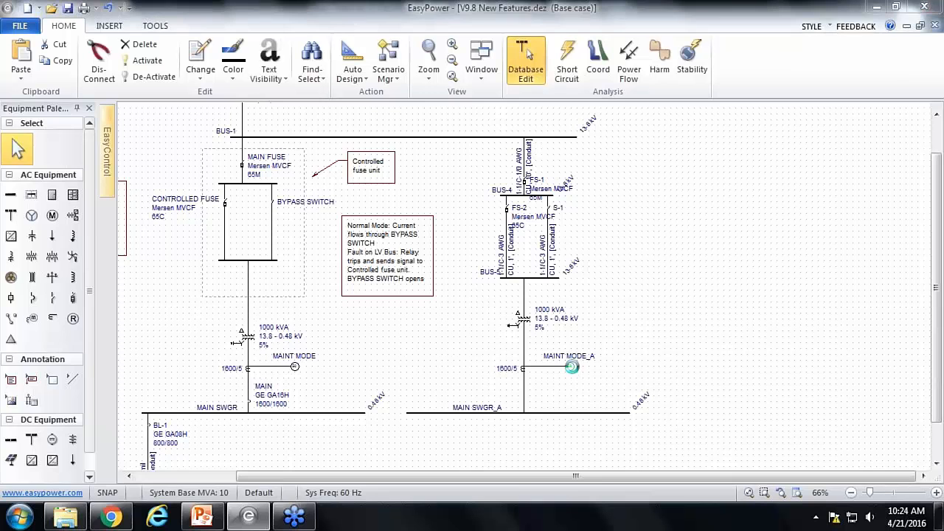
left_click_drag(305, 147, 349, 36)
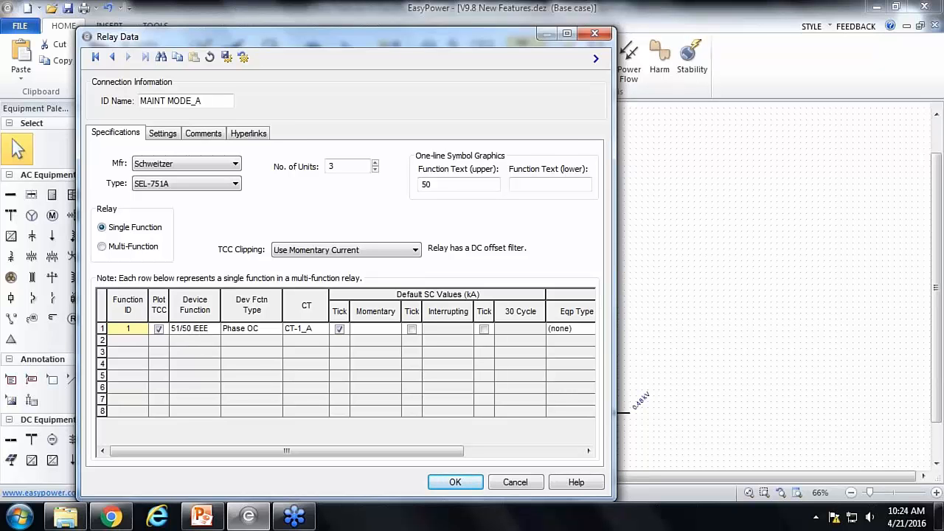
left_click(168, 135)
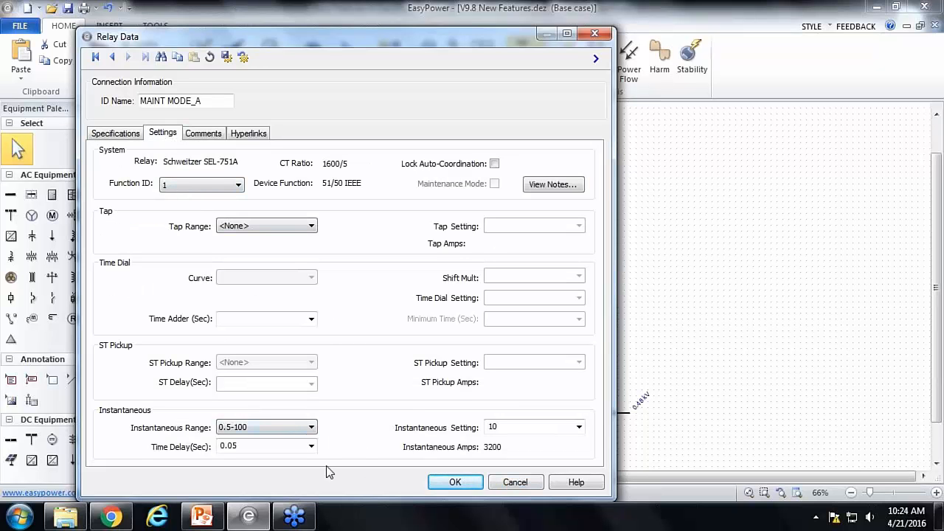
left_click(516, 482)
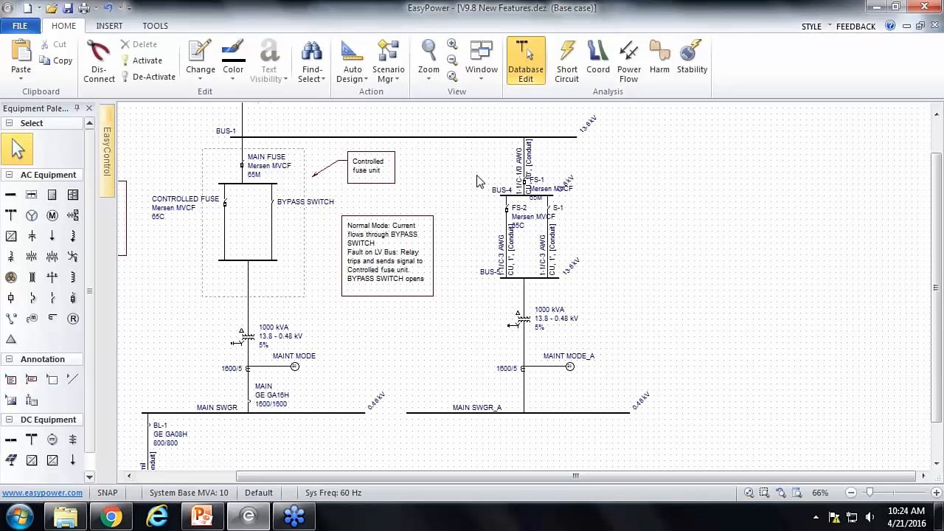
Step: Start a relay controlled fuse group from the equipment between FS-1 and MAIN SWGR_A, including relay MAINT MODE_A
left_click_drag(478, 181, 606, 300)
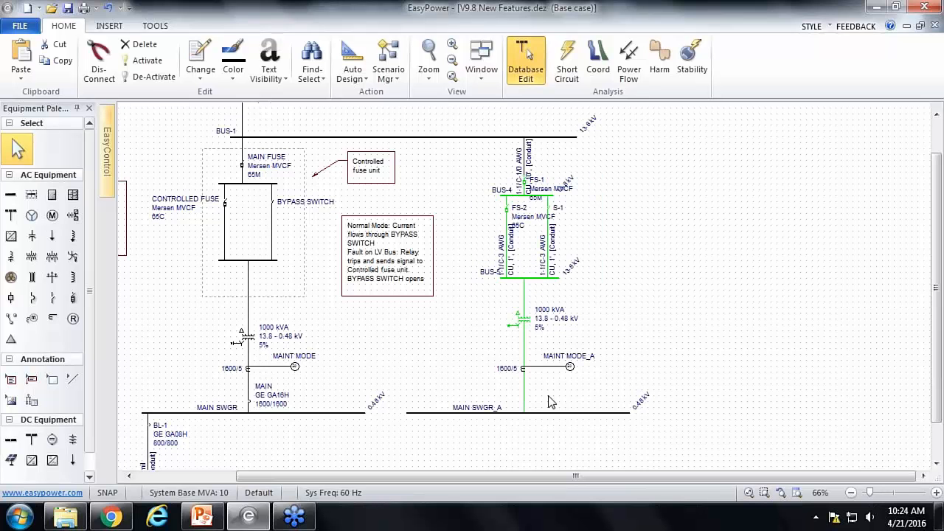
left_click_drag(555, 356, 588, 380)
right_click(616, 211)
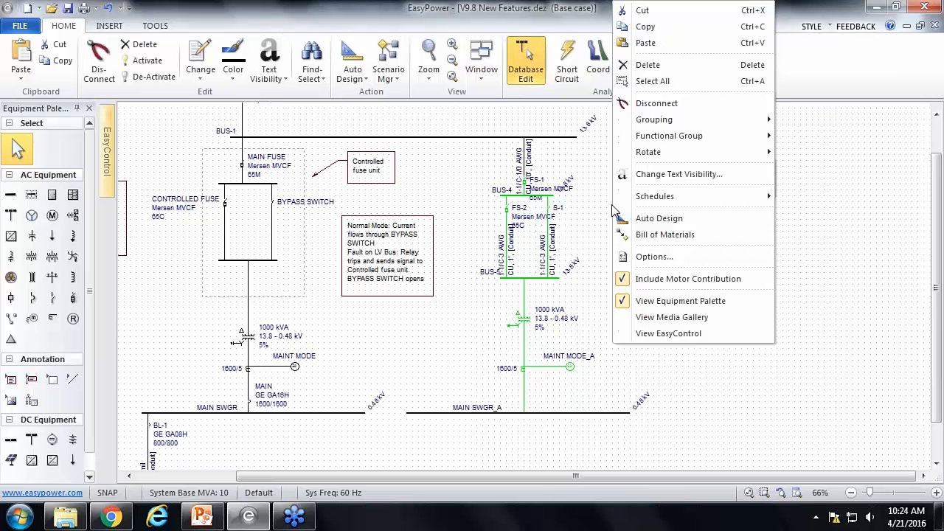
mouse_move(725, 140)
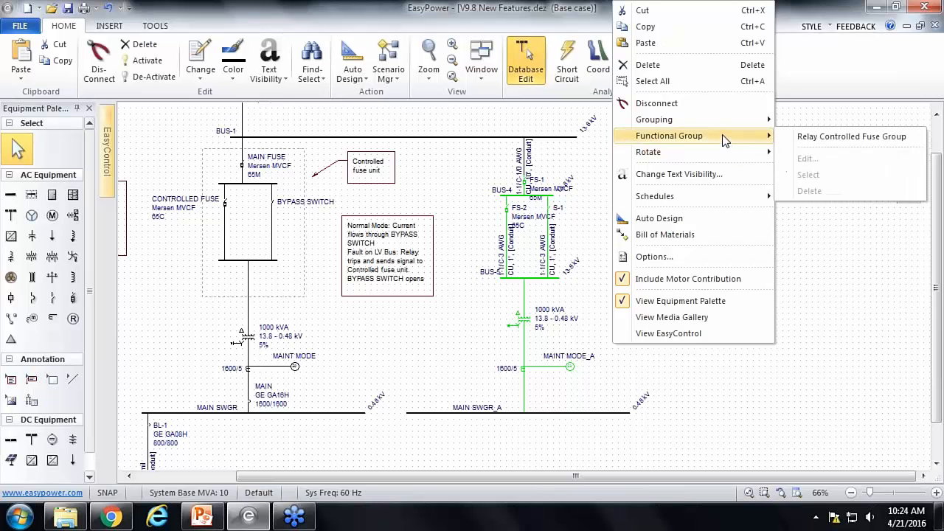
left_click(825, 142)
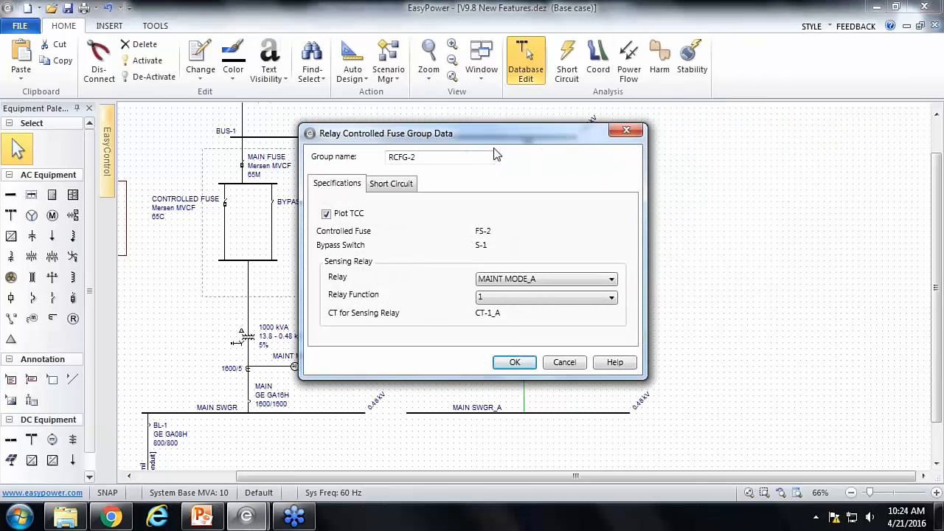
Step: Check the new group's controlled fuse, bypass switch, sensing relay and short circuit data, and accept the group
left_click_drag(539, 140, 557, 123)
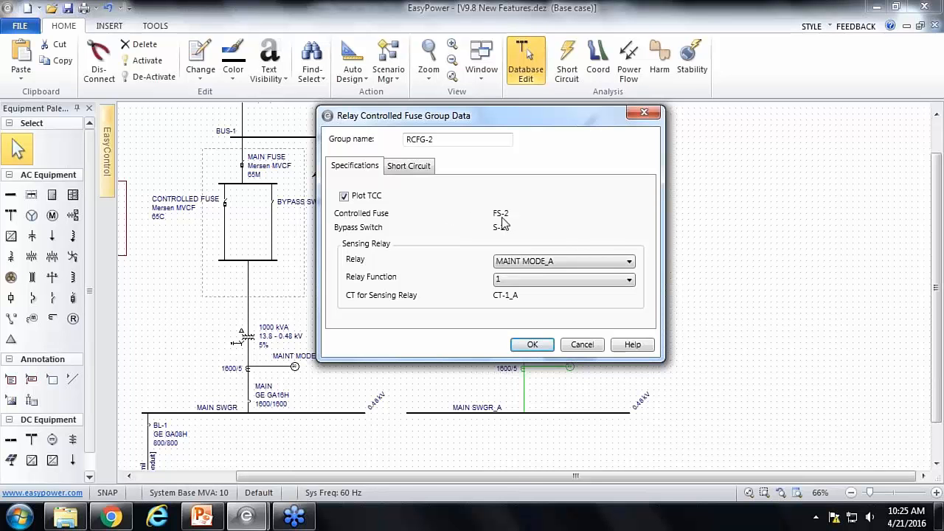
left_click_drag(509, 115, 326, 164)
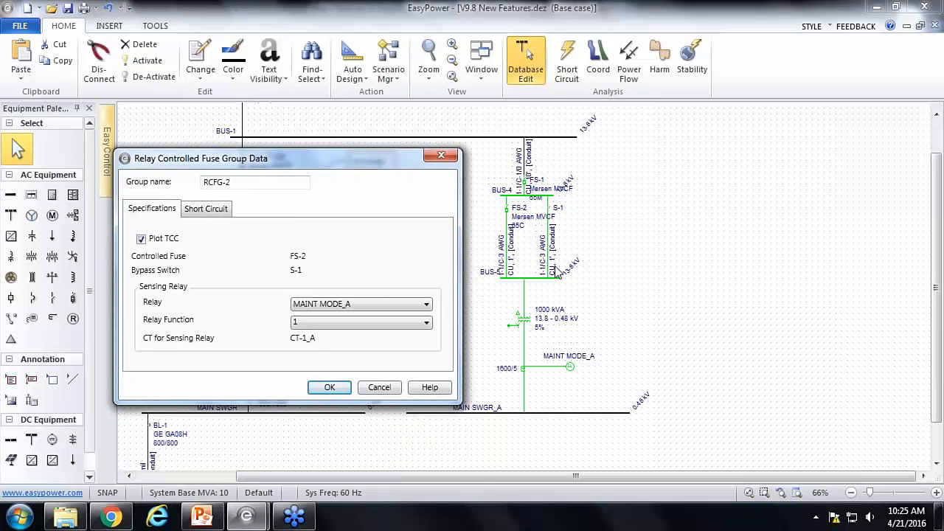
left_click_drag(381, 159, 372, 125)
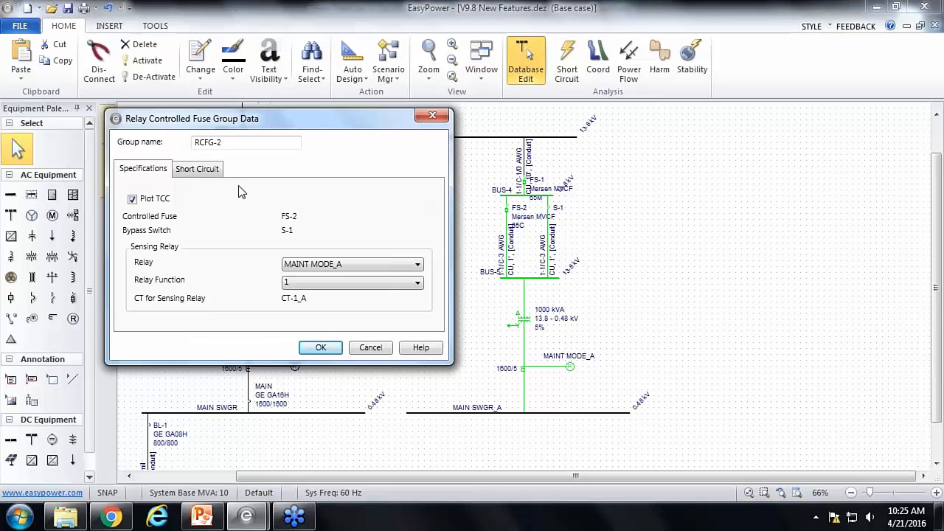
left_click(210, 171)
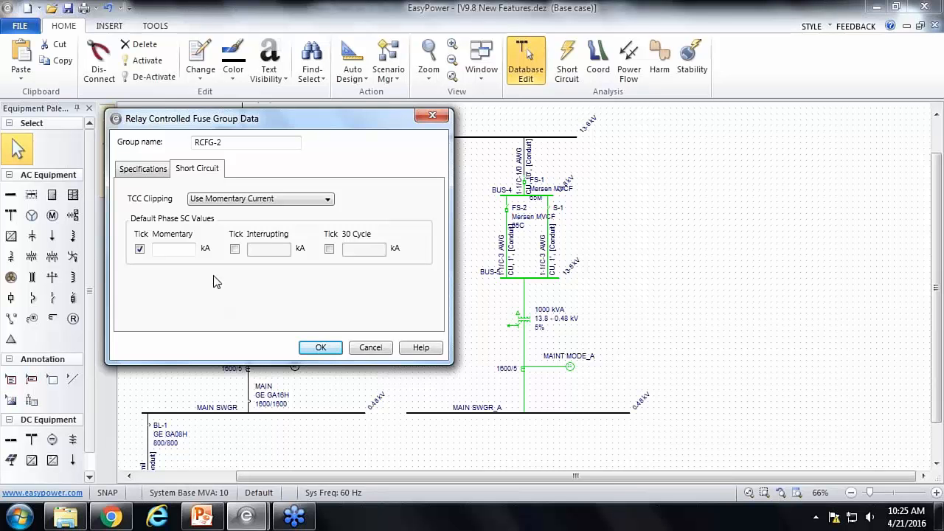
left_click(145, 171)
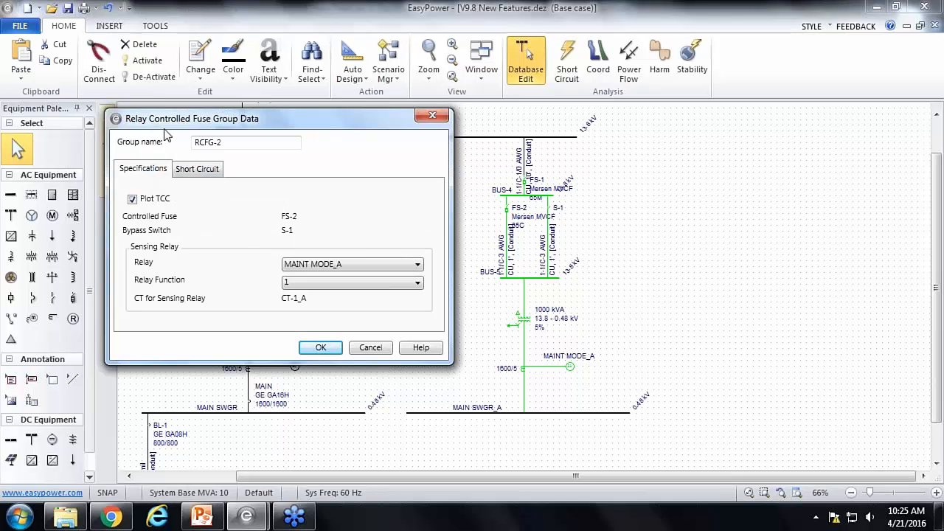
left_click(322, 348)
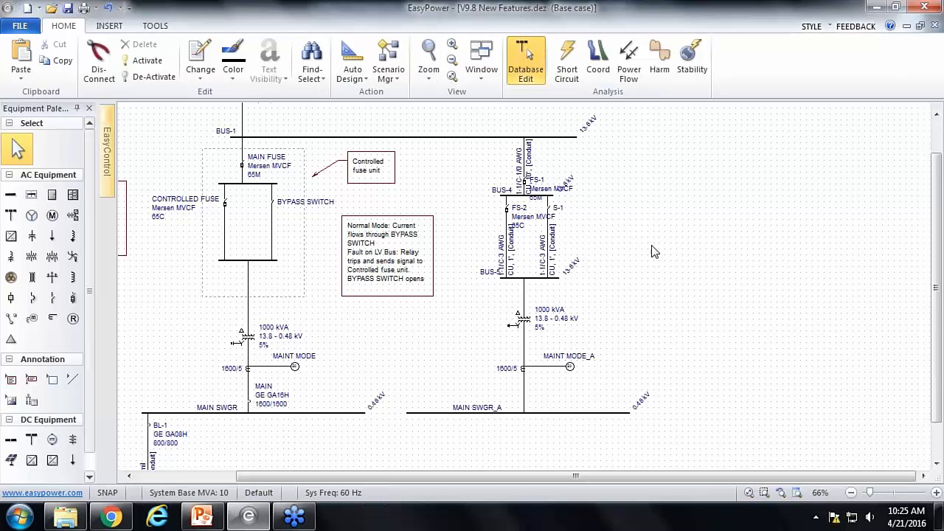
Step: Select all members of the functional group that contains fused switch FS-2
right_click(518, 223)
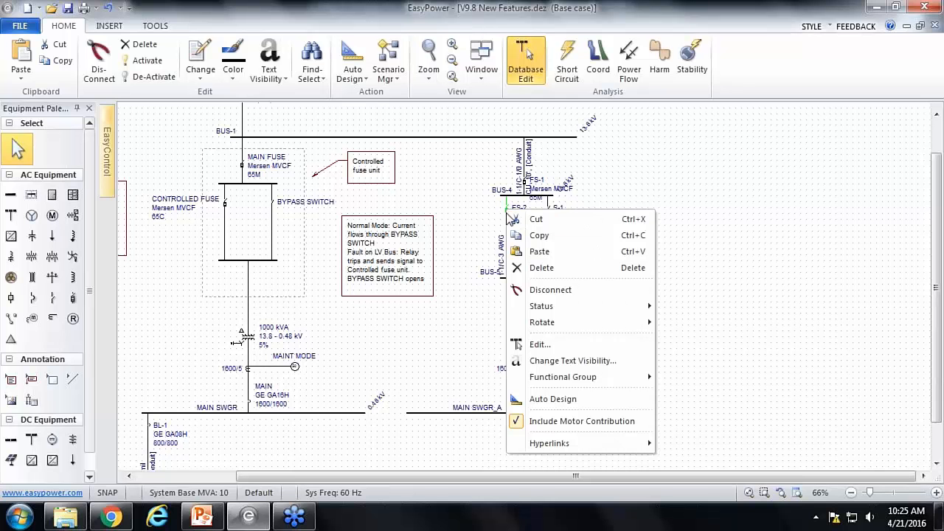
mouse_move(602, 380)
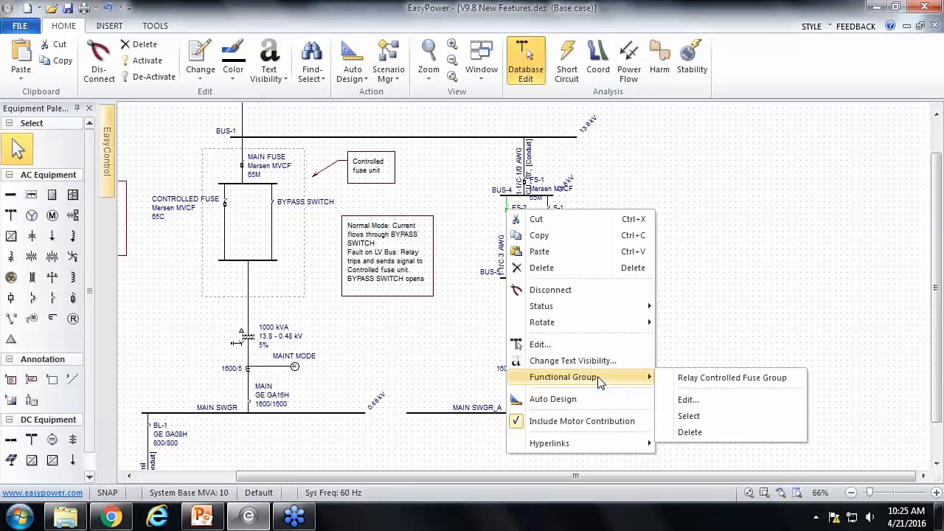
left_click(707, 419)
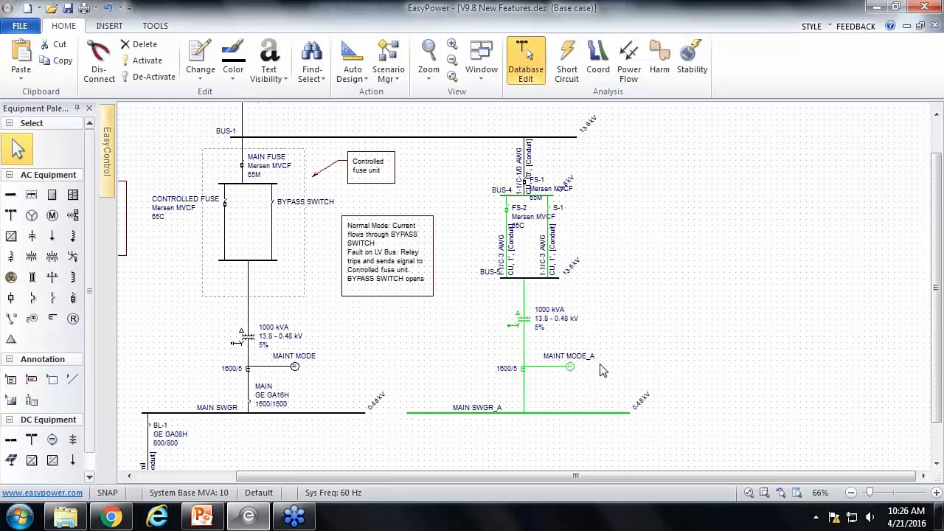
Step: Open the functional group data of FS-2 for review and close it without changes
scroll(620, 302, "up", 3)
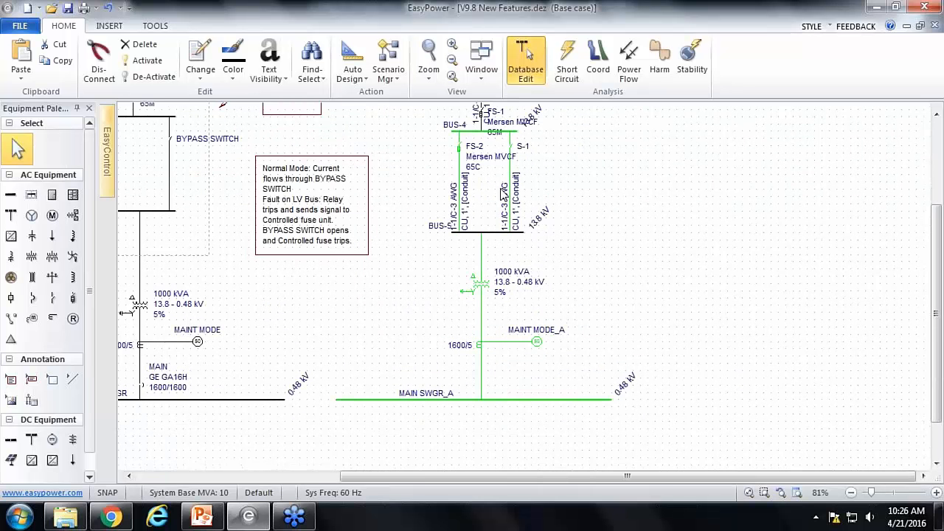
right_click(460, 148)
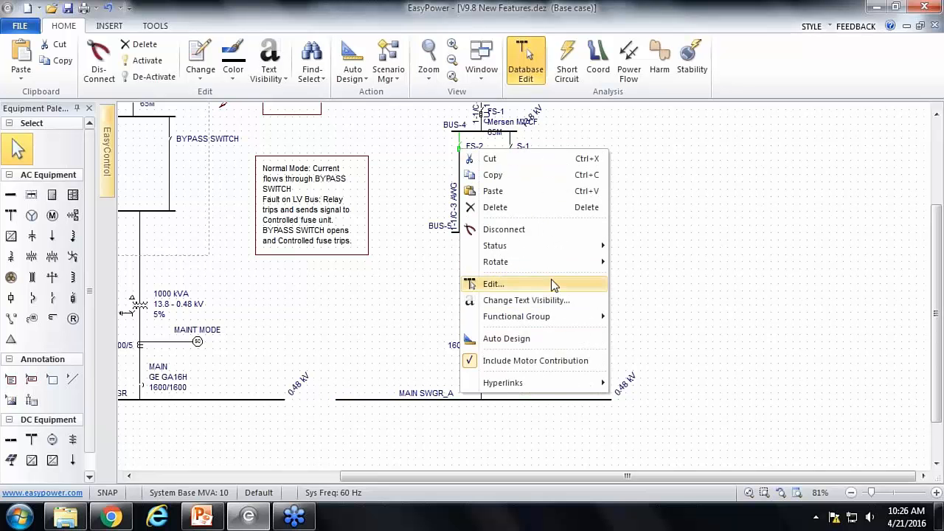
mouse_move(545, 322)
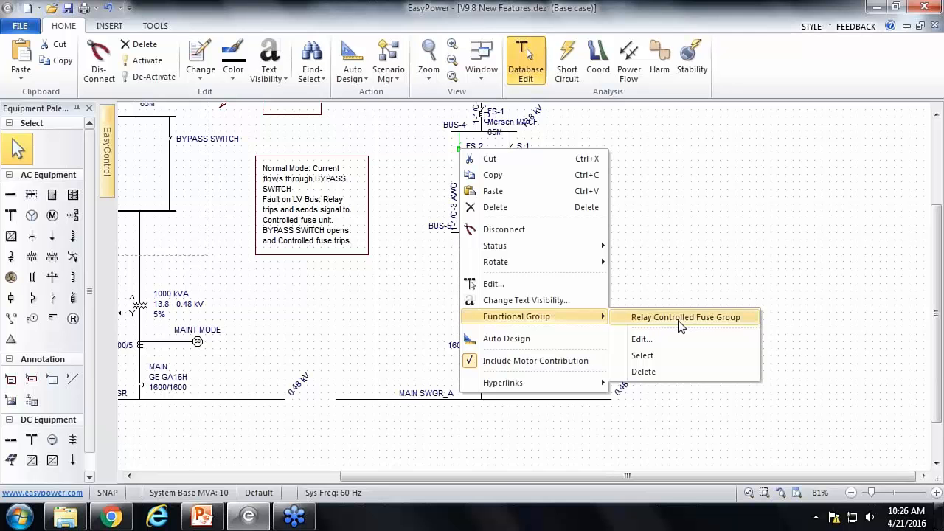
left_click(665, 342)
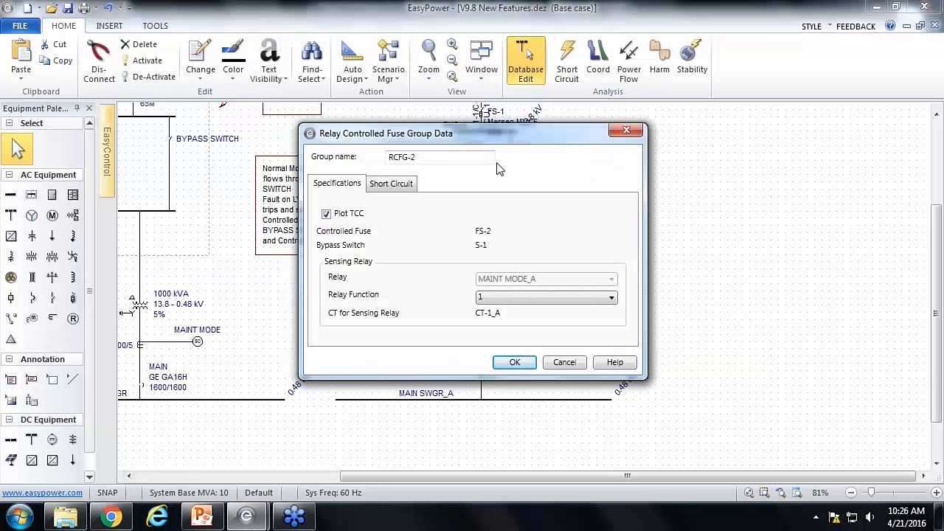
left_click(565, 363)
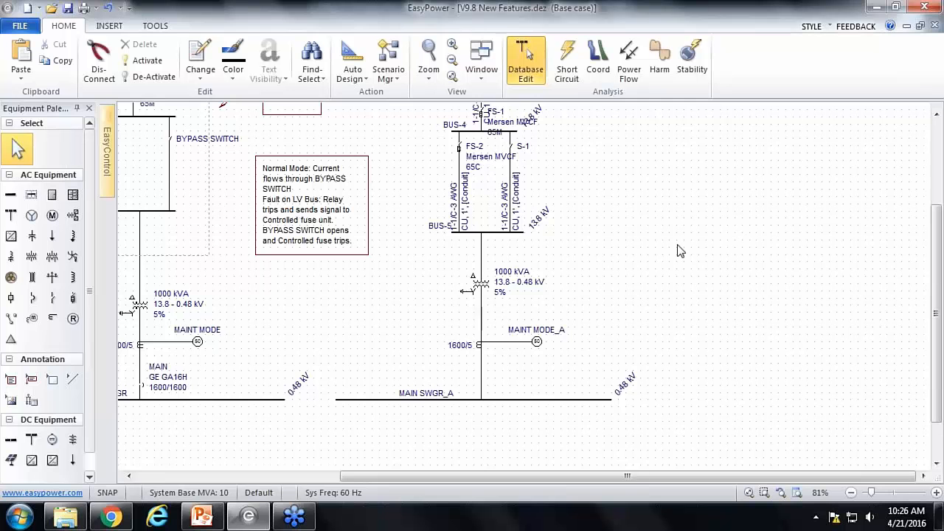
Step: Check the number of groups in the database summary, and close the report
left_click(20, 27)
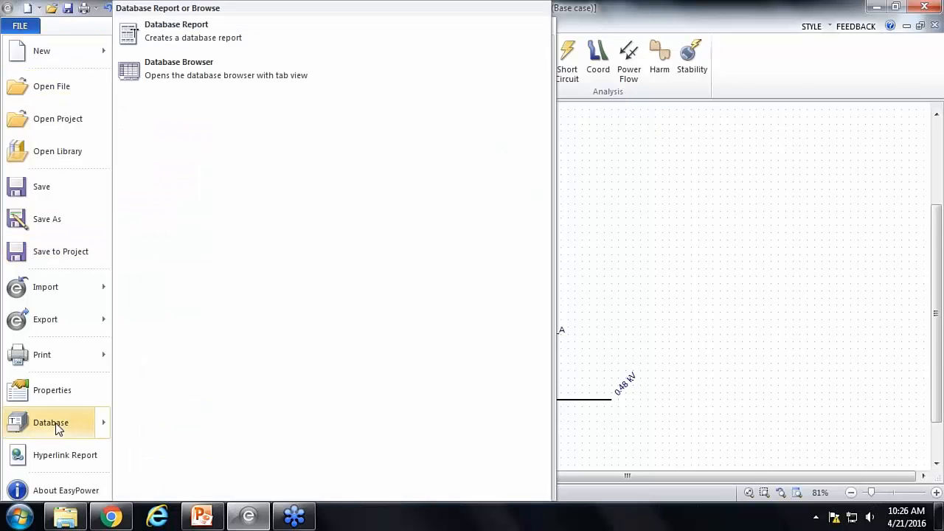
left_click(53, 425)
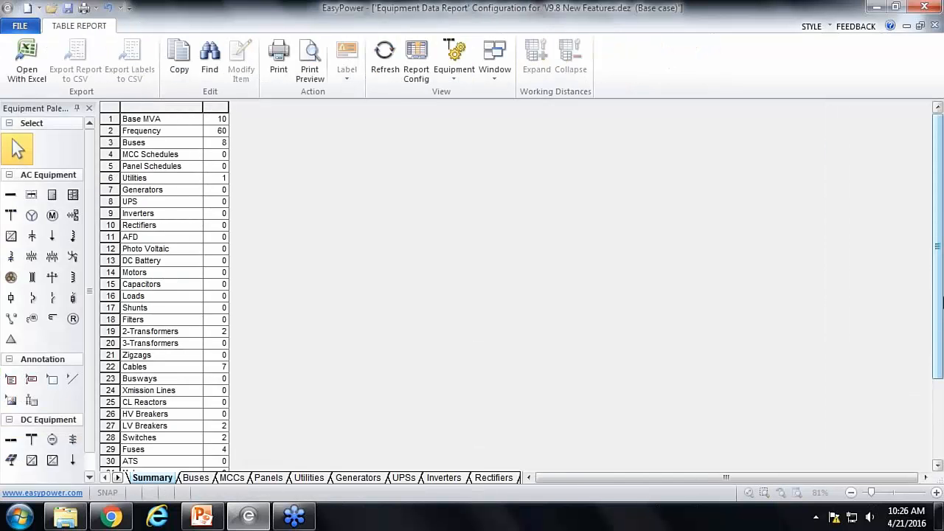
scroll(943, 333, "down", 3)
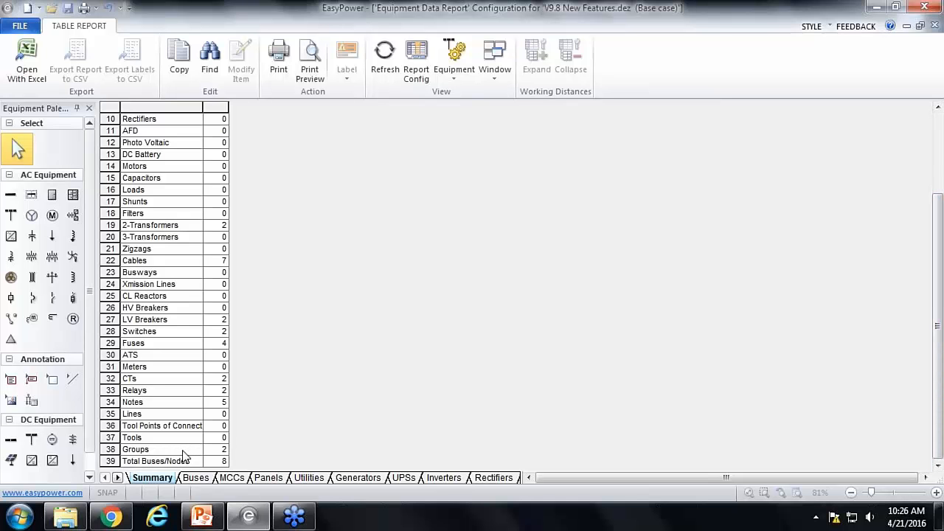
left_click(934, 26)
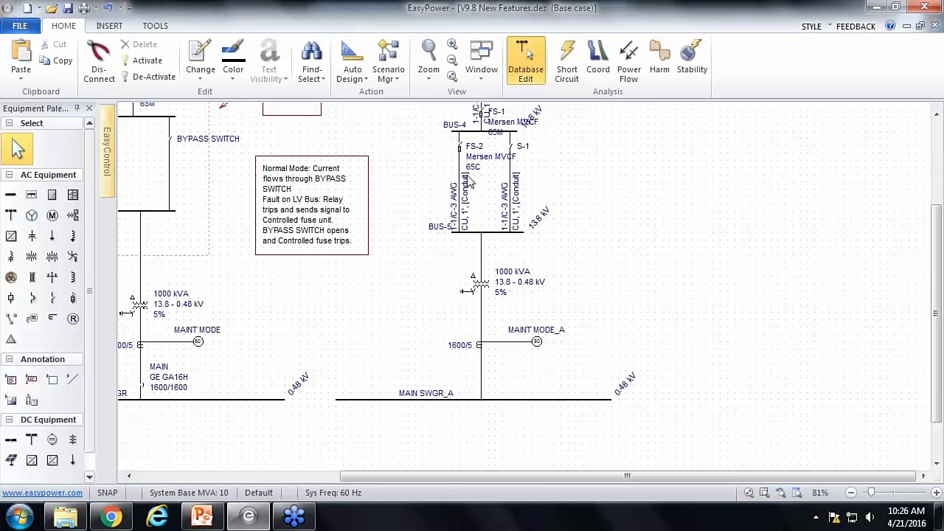
Step: Delete the functional group that FS-2 belongs to
right_click(460, 148)
mouse_move(560, 321)
left_click(669, 371)
Step: Reopen the database summary to check the group count after the deletion
left_click(20, 28)
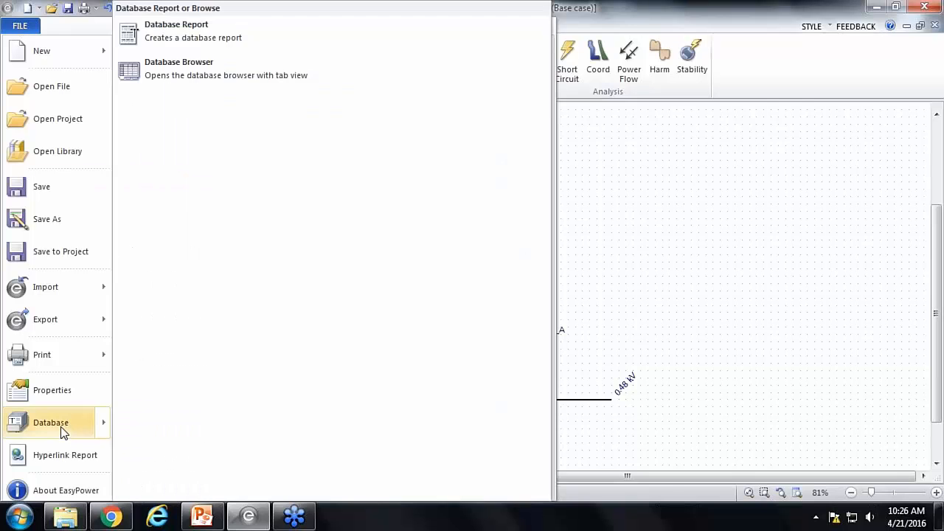
left_click(62, 428)
scroll(841, 452, "down", 3)
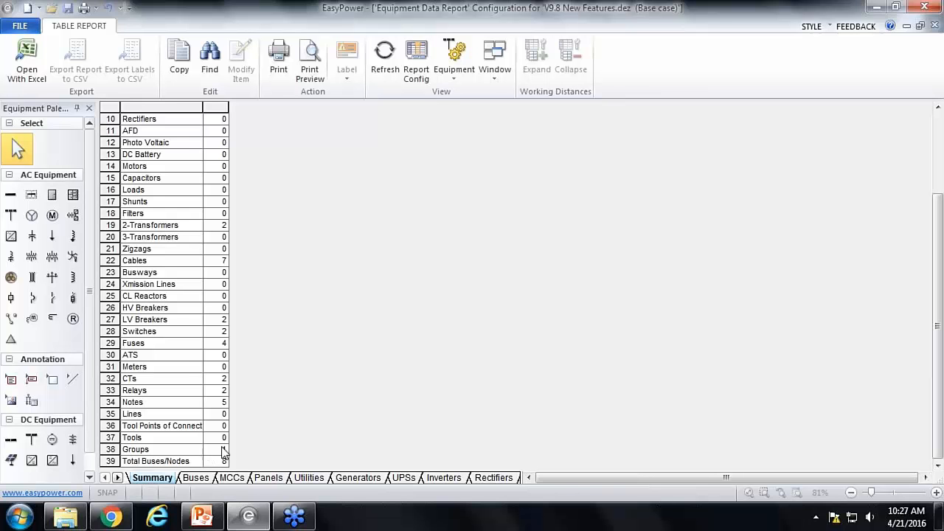
Step: Close the database summary report and return to the one-line view of the two fuse arrangements
left_click(935, 26)
scroll(623, 239, "down", 1)
left_click_drag(471, 219, 553, 260)
scroll(437, 310, "up", 1)
scroll(437, 315, "up", 1)
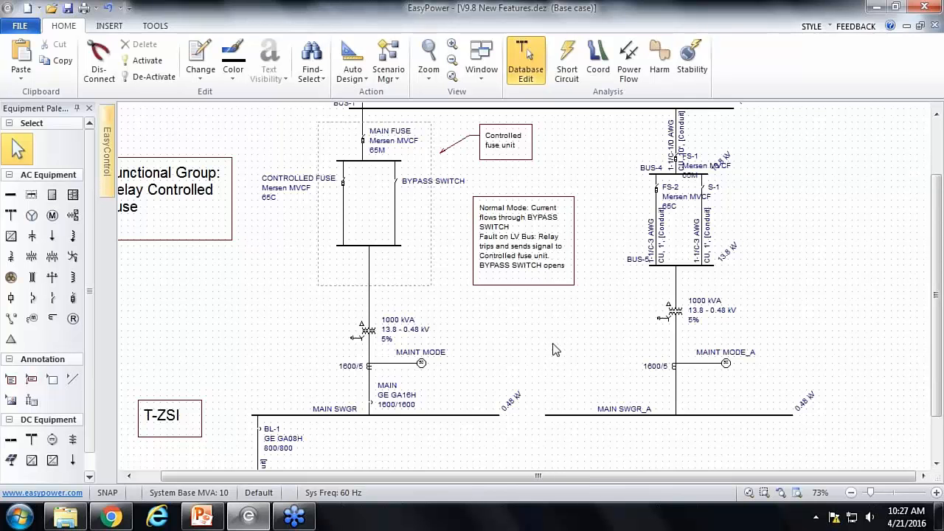
left_click_drag(579, 327, 536, 315)
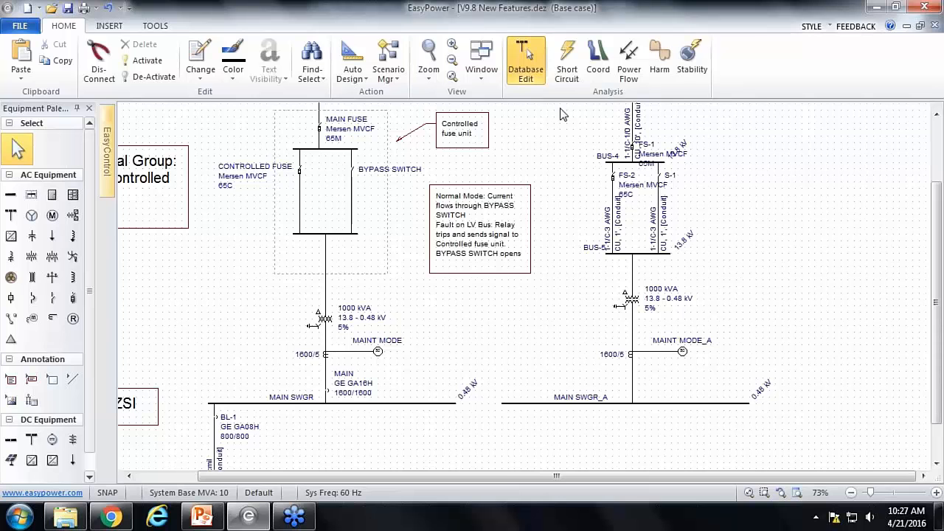
Step: In Short Circuit mode, calculate arc flash at bus MAIN SWGR_A without viewing the error report
left_click(572, 57)
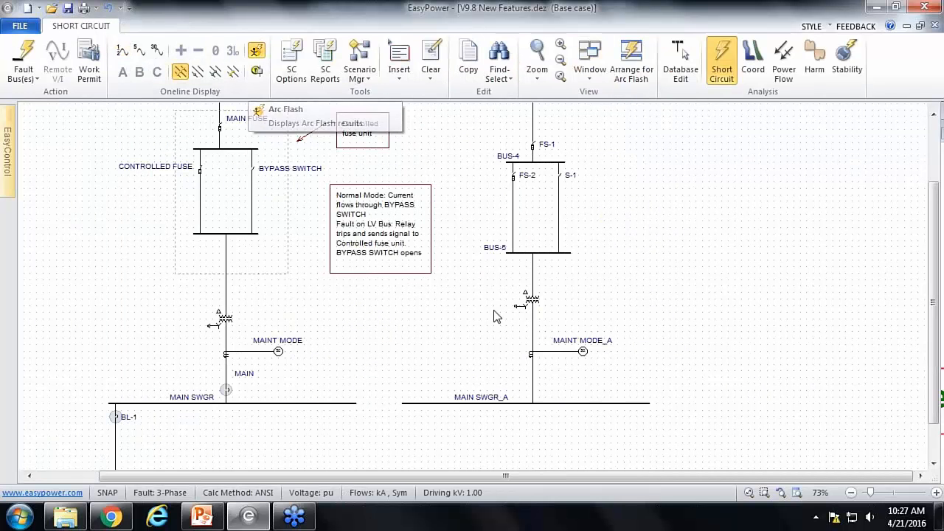
left_click_drag(385, 328, 383, 281)
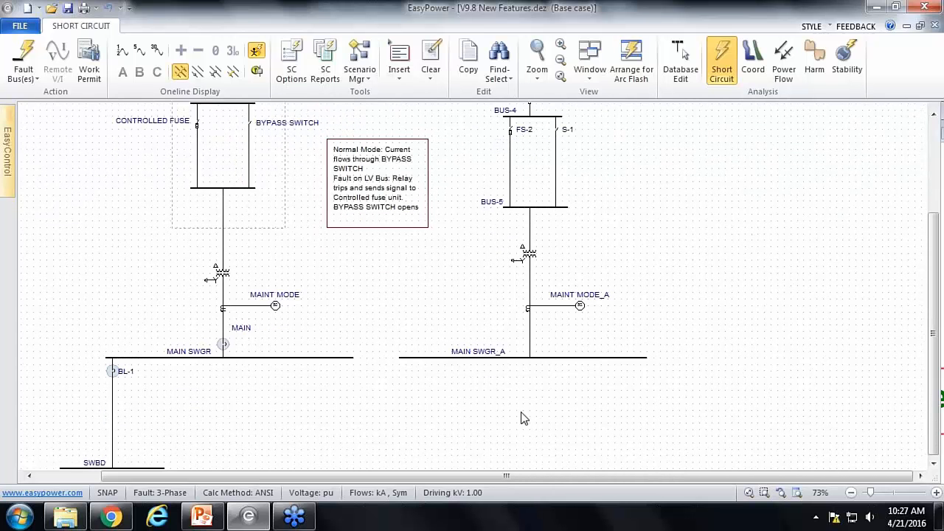
left_click(436, 359)
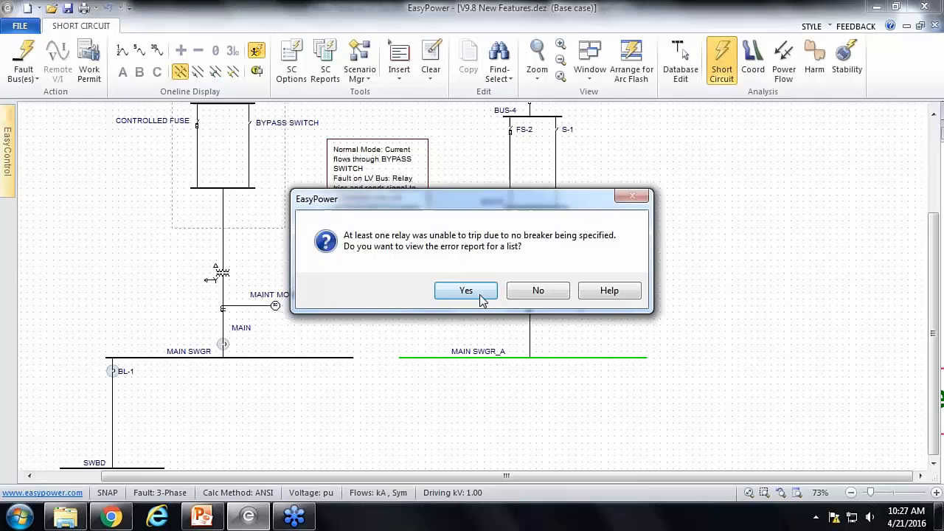
left_click(536, 292)
scroll(506, 357, "up", 3)
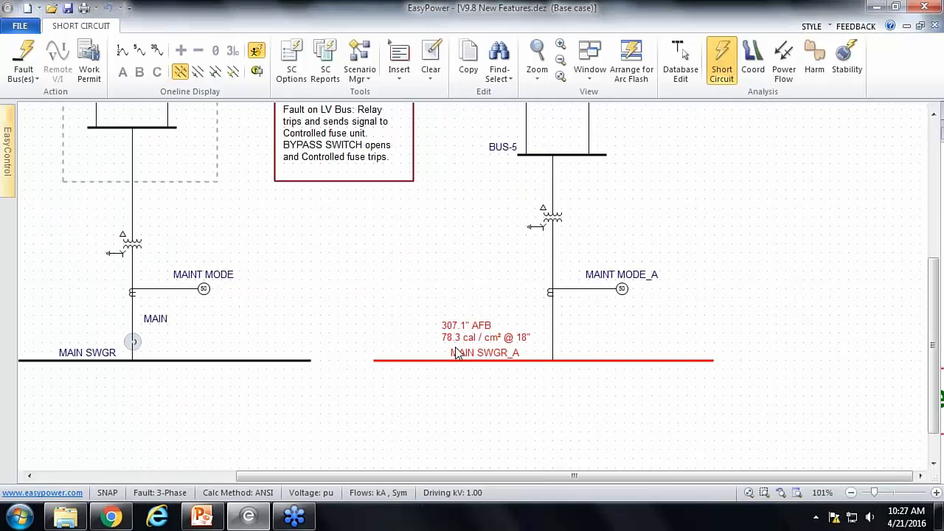
left_click_drag(414, 274, 426, 332)
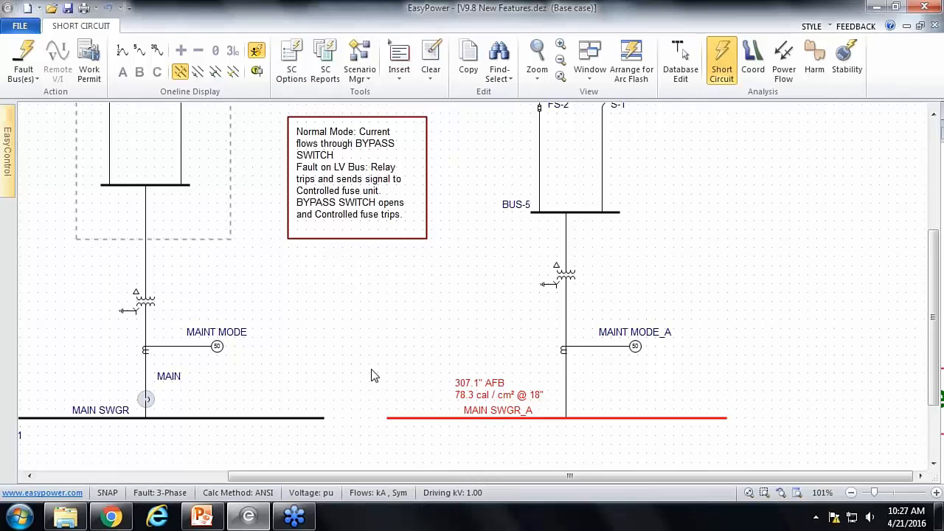
Step: Calculate arc flash at bus MAIN SWGR and move the MAIN breaker's result label clear of the breaker
scroll(341, 363, "down", 3)
left_click_drag(313, 354, 514, 328)
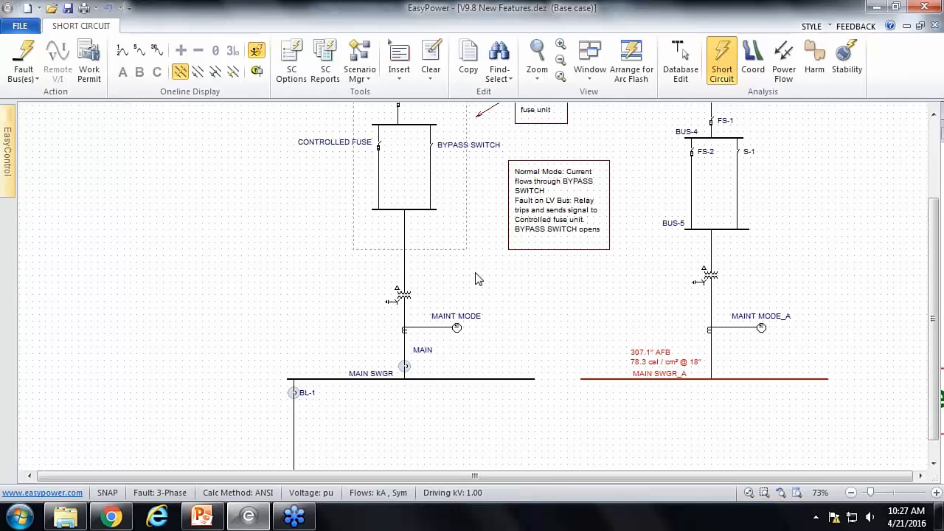
left_click(469, 379)
left_click_drag(436, 376, 478, 367)
scroll(478, 368, "up", 3)
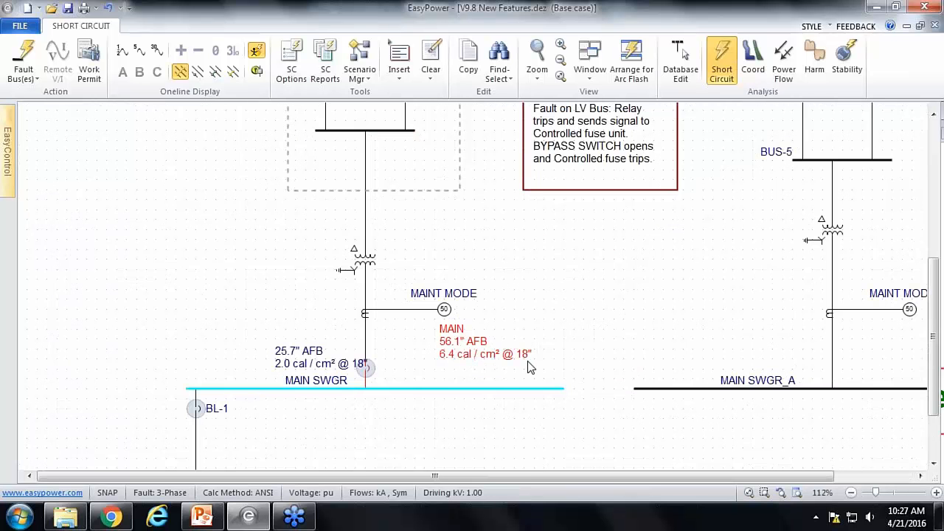
left_click_drag(485, 347, 477, 359)
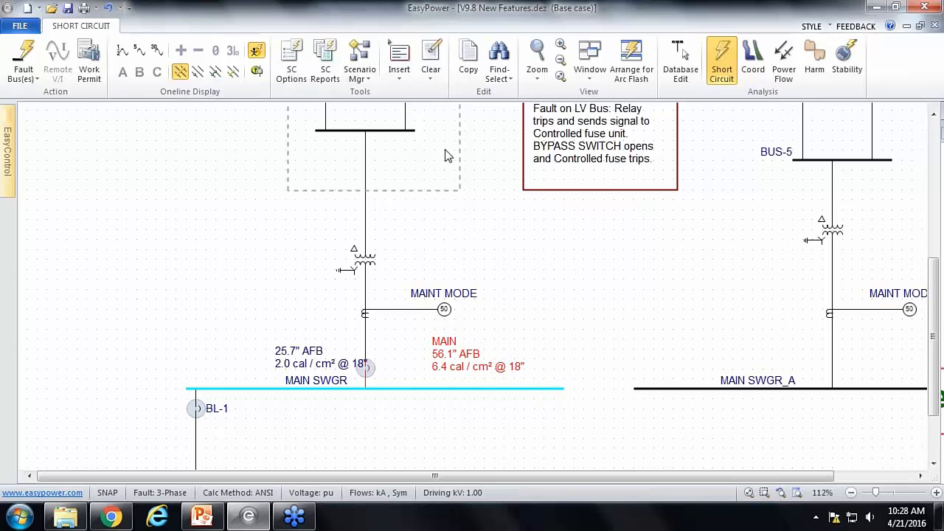
Step: View both fuse arrangements on the one-line for comparison, and switch to the PowerPoint presentation of new features
scroll(494, 280, "down", 3)
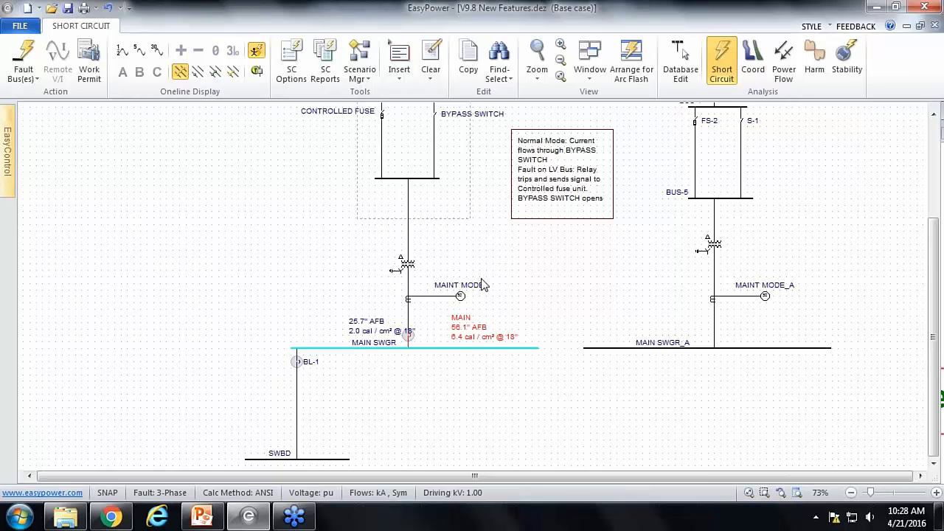
left_click_drag(532, 263, 456, 332)
scroll(417, 338, "down", 2)
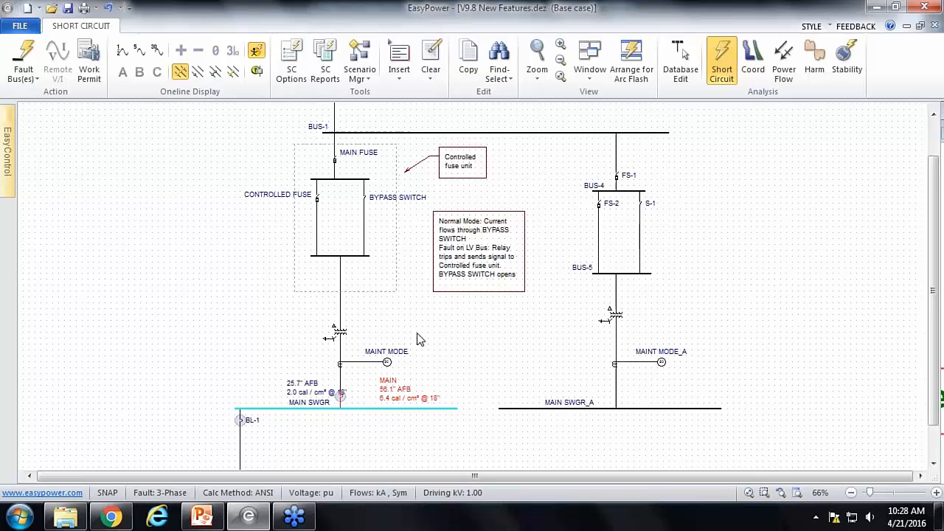
left_click(207, 520)
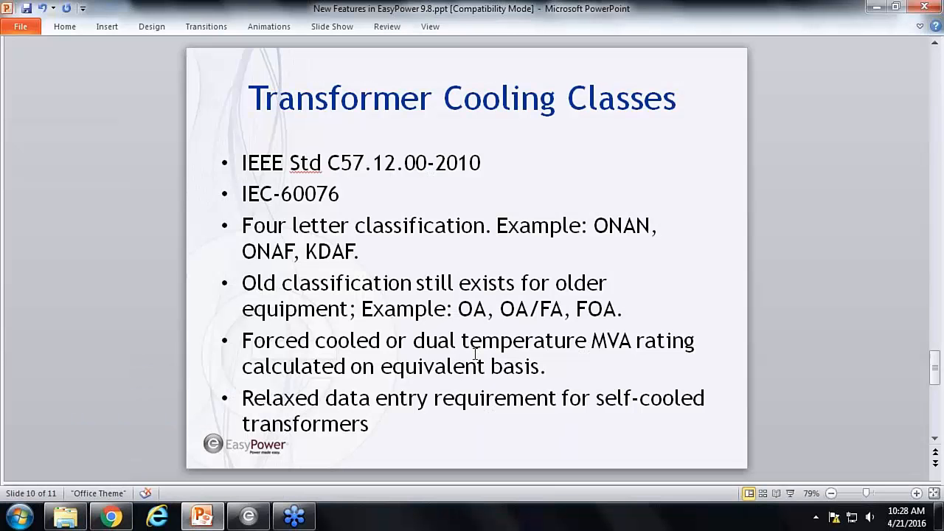
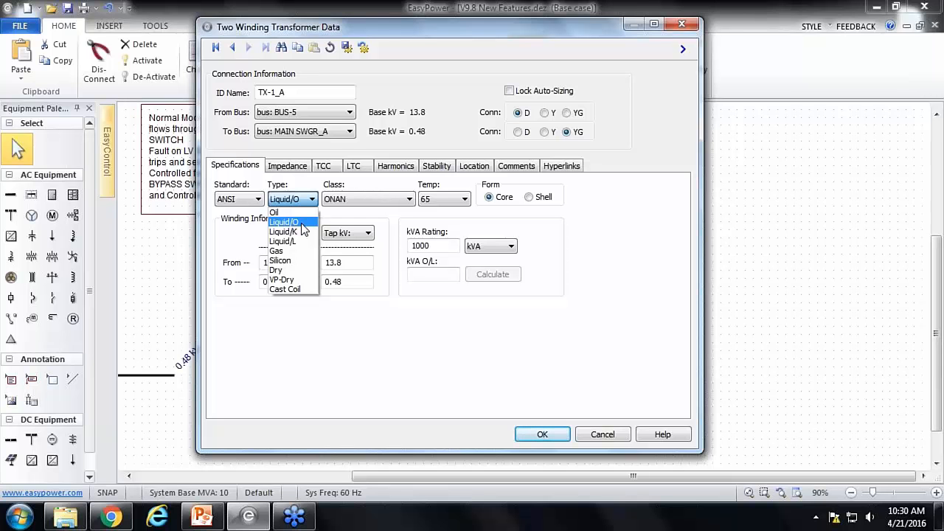
Step: Review the cooling classes available for the Liquid/O type of transformer TX-1_A
left_click(330, 217)
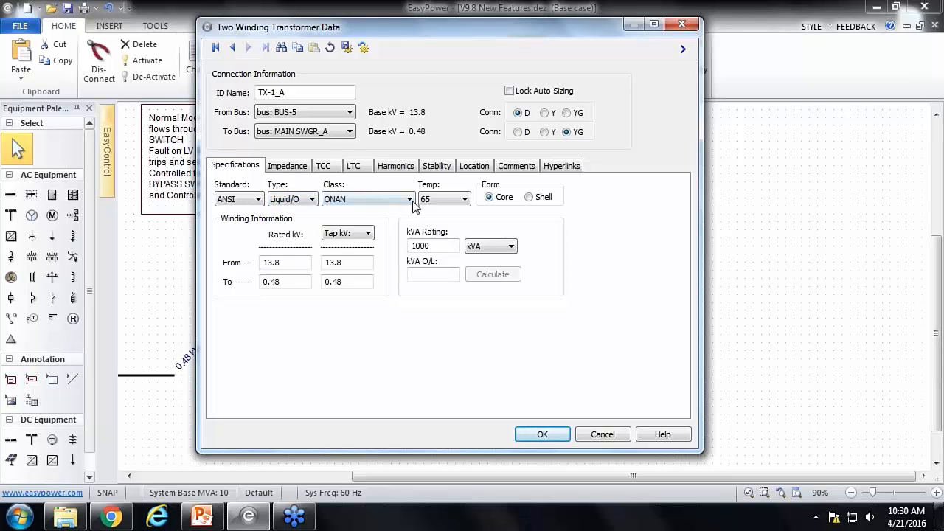
left_click(410, 199)
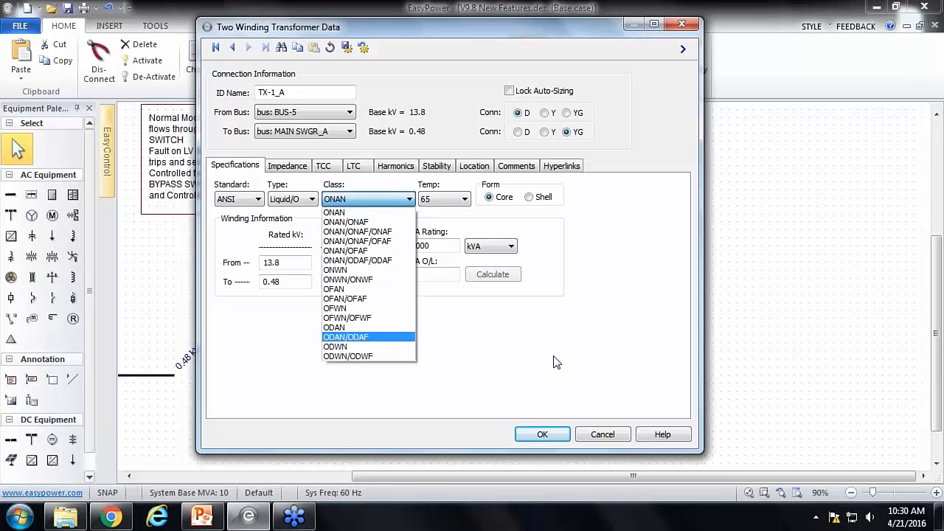
left_click(291, 272)
Step: Set the transformer type to Oil, review its older cooling classes, and set the type back to Liquid/O
left_click(312, 199)
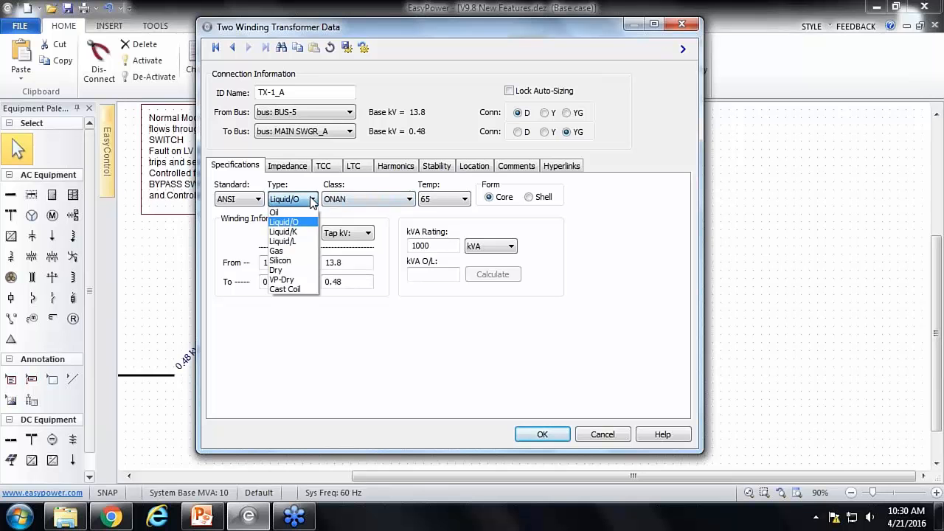
left_click(285, 213)
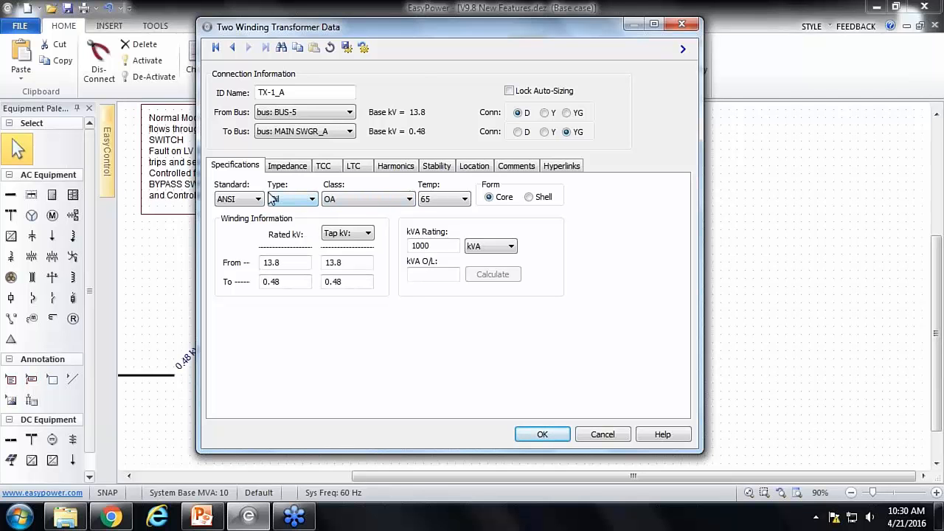
left_click(401, 200)
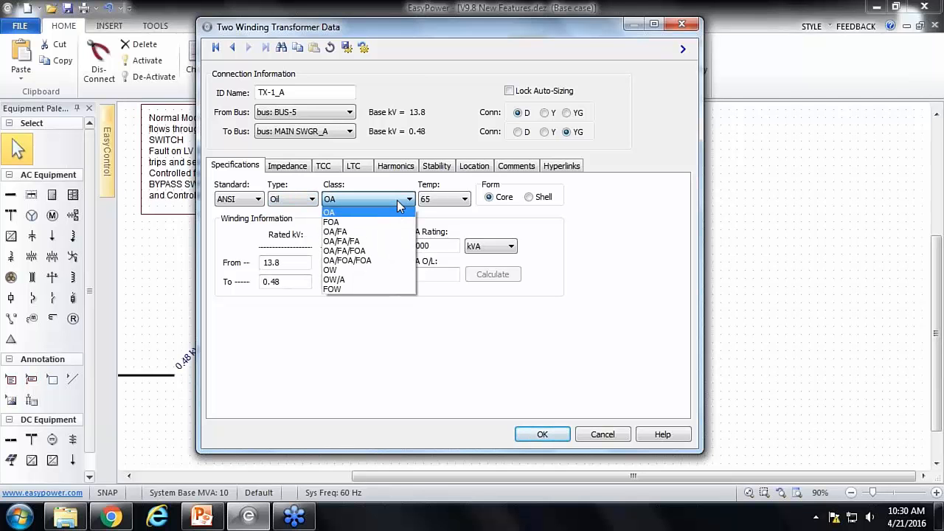
left_click(398, 205)
left_click(310, 200)
left_click(297, 223)
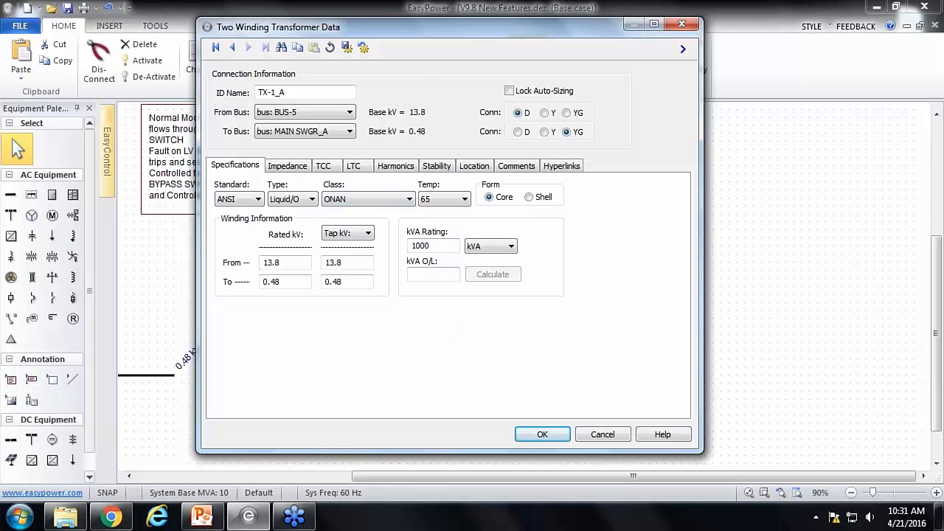
Step: Clear the transformer's loss value in the impedance data and recalculate the X/R ratio
left_click(432, 274)
left_click(294, 169)
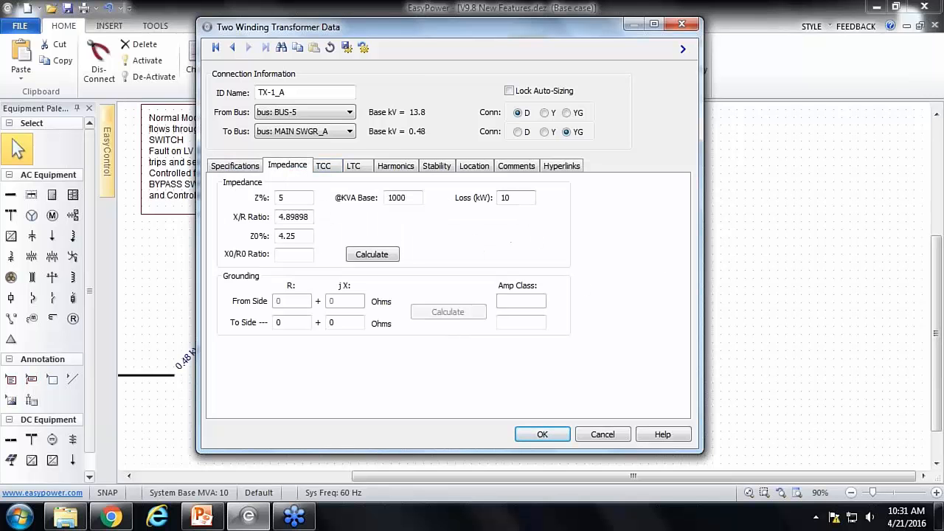
left_click(373, 254)
double_click(506, 198)
left_click(378, 258)
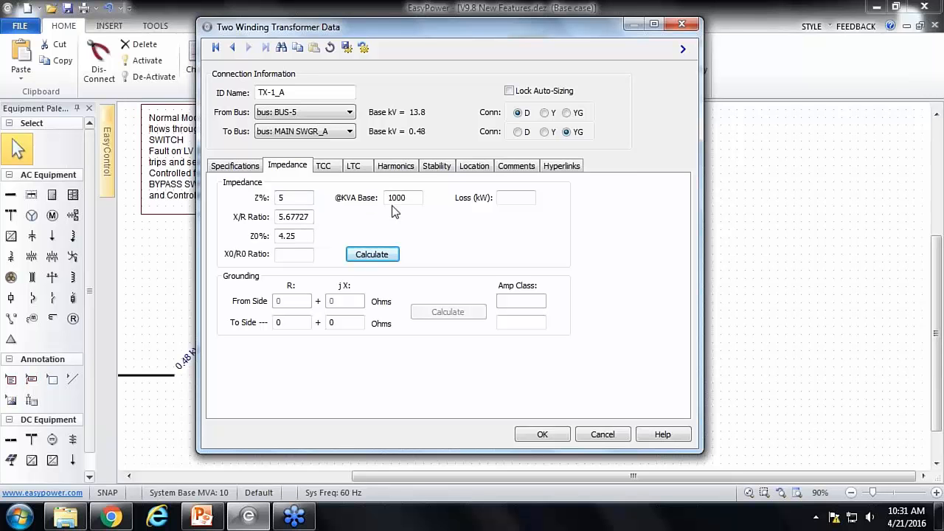
Step: Set the transformer's loss to 10 kW, recalculate the X/R ratio, and accept the transformer data
left_click(508, 198)
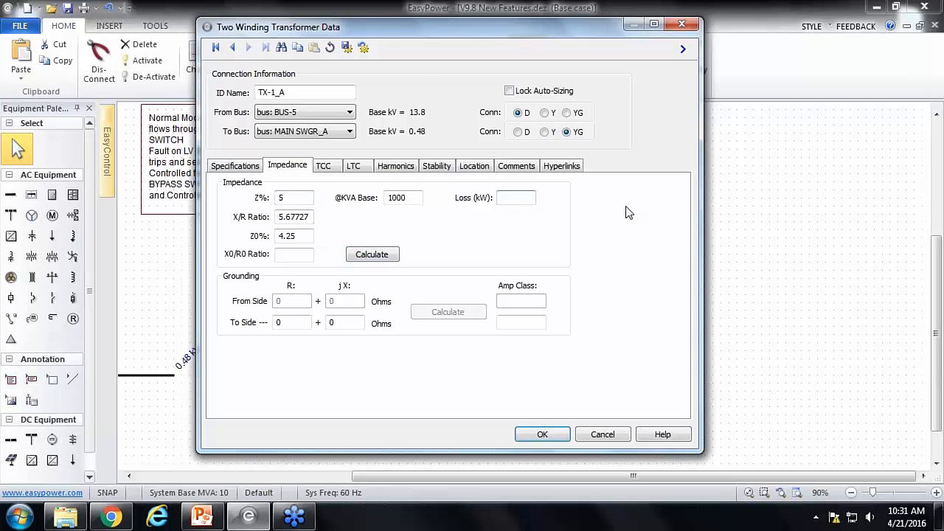
type("10")
left_click(379, 258)
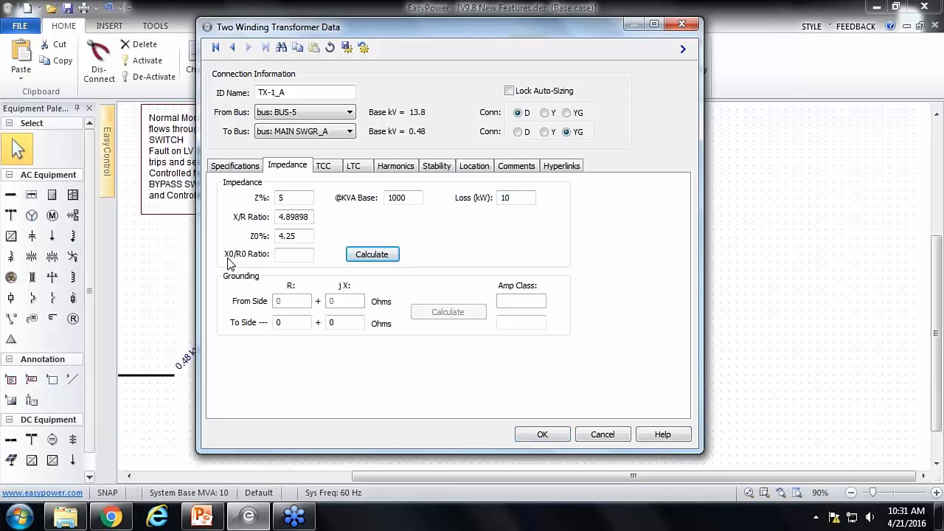
left_click(295, 252)
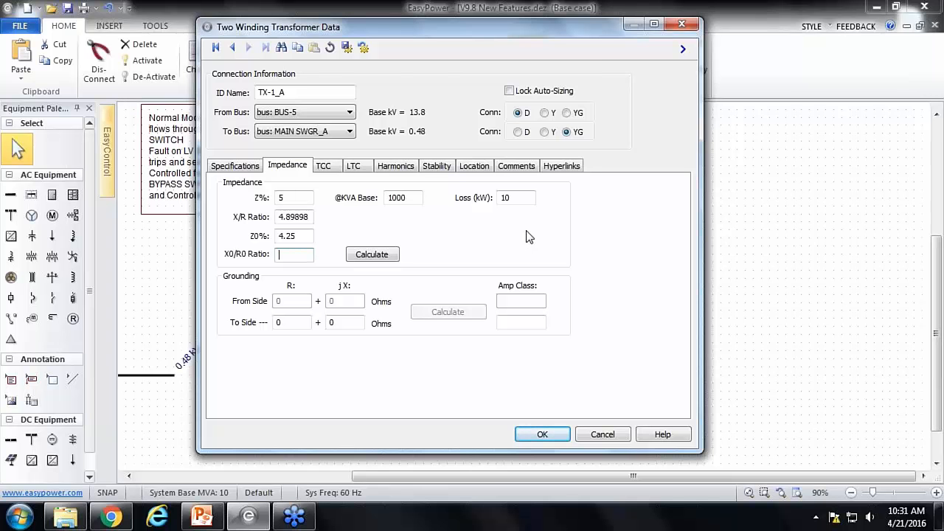
left_click(543, 435)
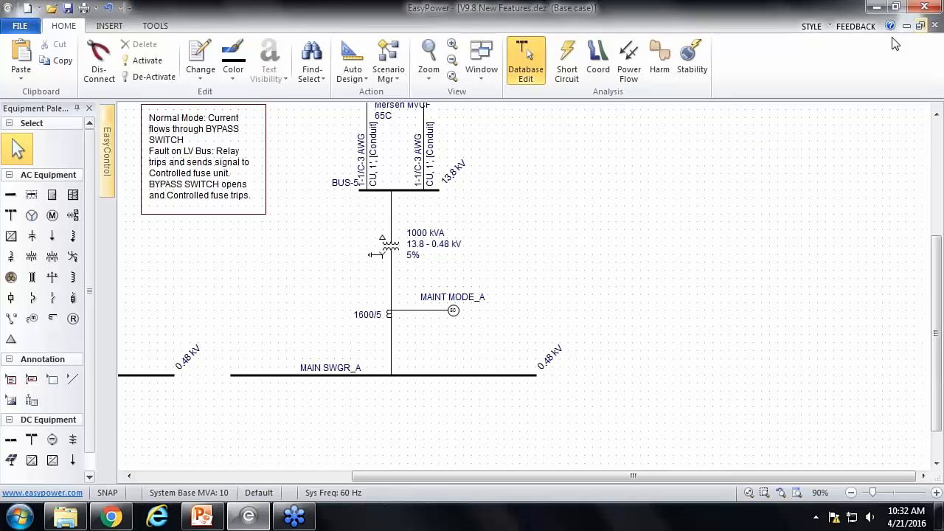
Step: Bring up the bigger.dez one-line and put it in Short Circuit mode
left_click(489, 79)
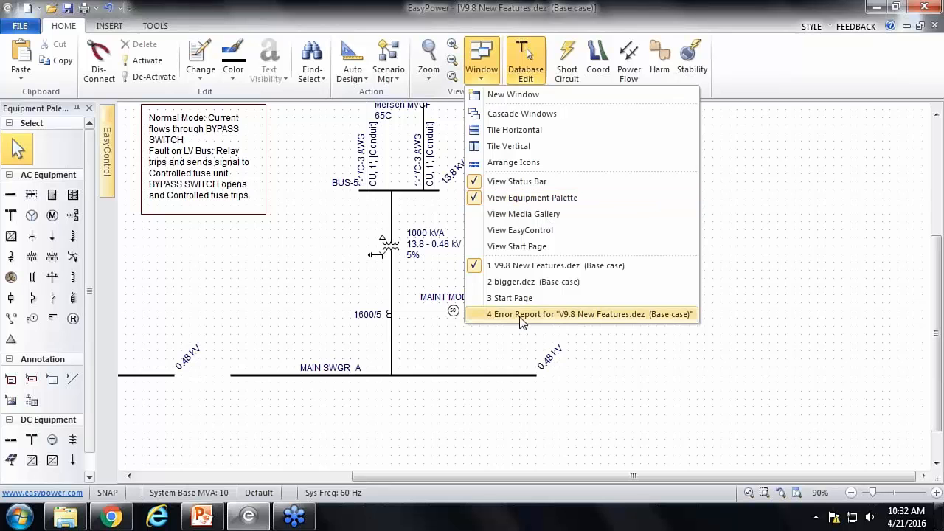
left_click(538, 283)
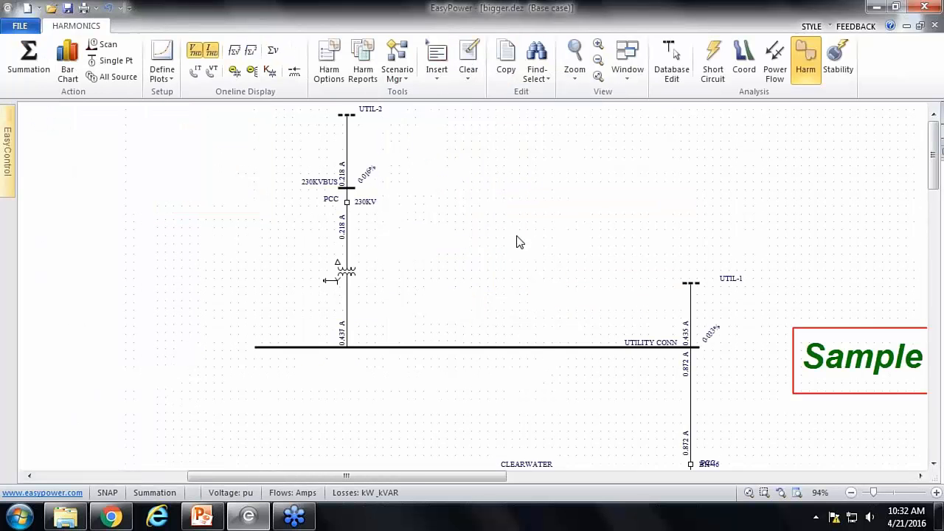
left_click(717, 61)
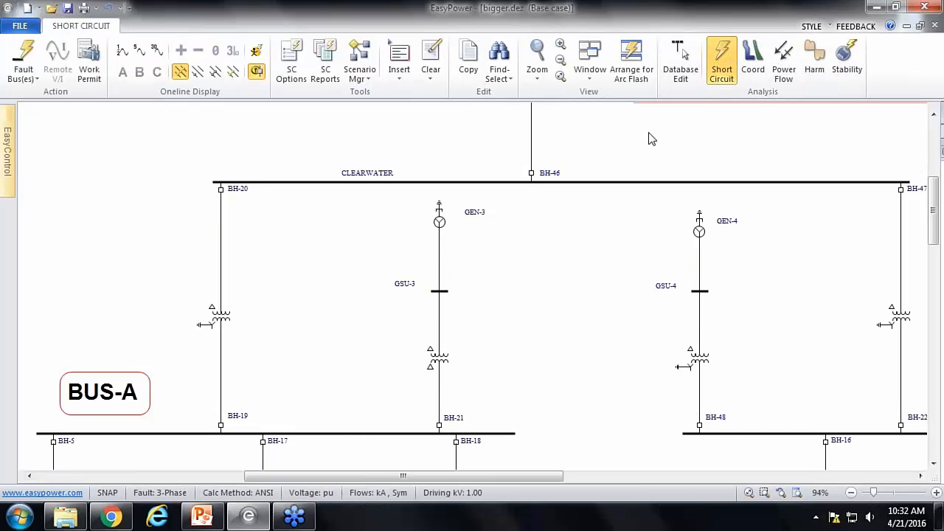
Step: Accept the short circuit text output options with reports exported to csv, and fault all buses in bigger.dez
left_click(329, 63)
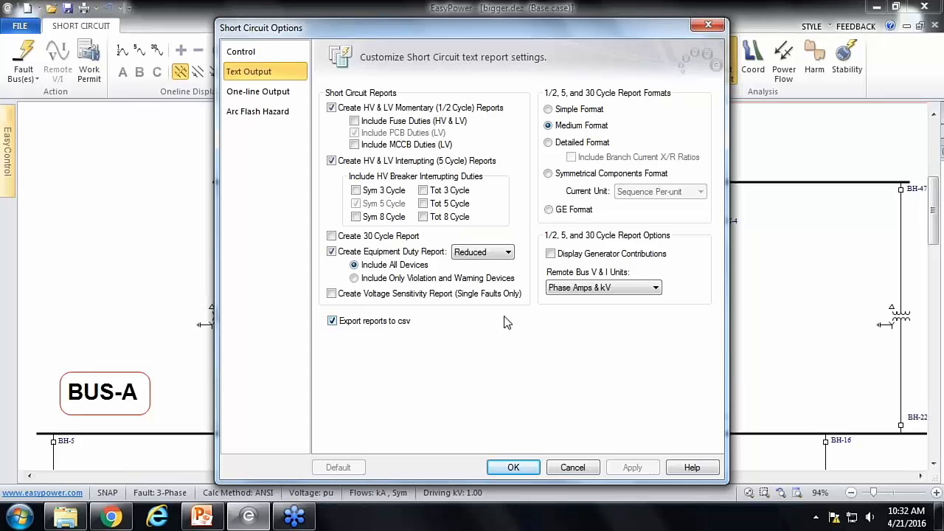
left_click(515, 466)
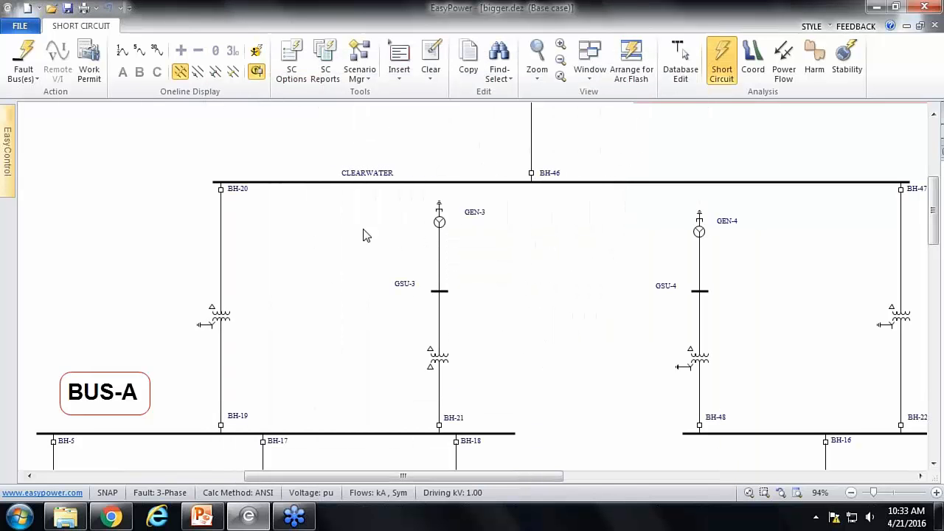
left_click_drag(354, 319, 338, 193)
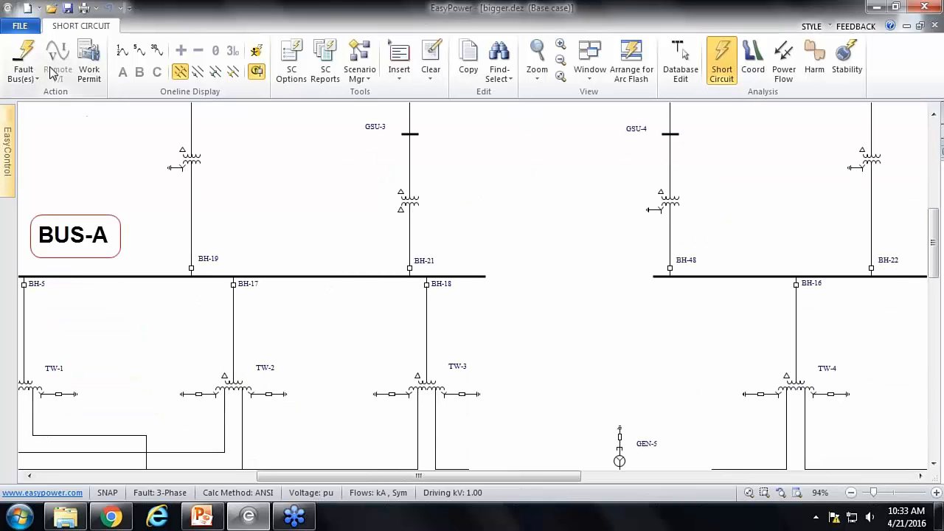
left_click(29, 50)
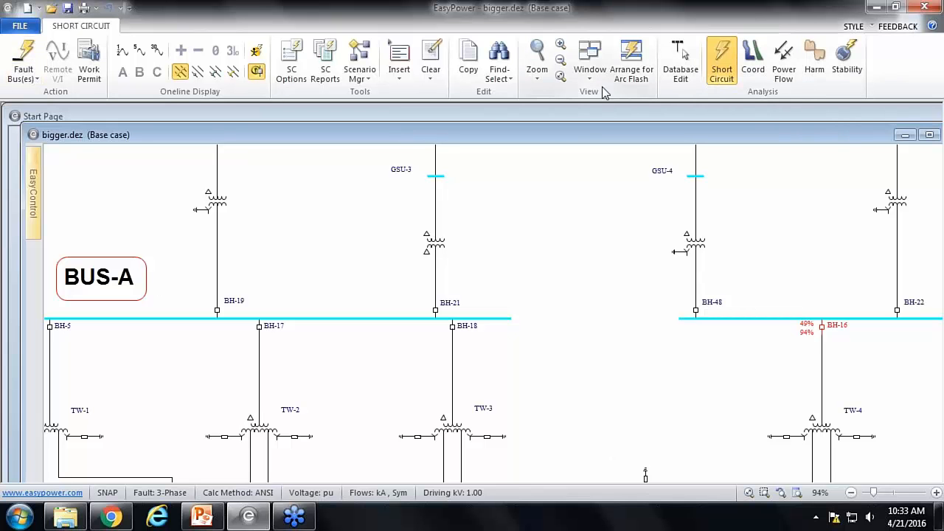
Step: Open the HV Momentary Report, and switch to File Explorer to check the exported csv files in the webinar folder
left_click(590, 65)
left_click(676, 350)
double_click(495, 171)
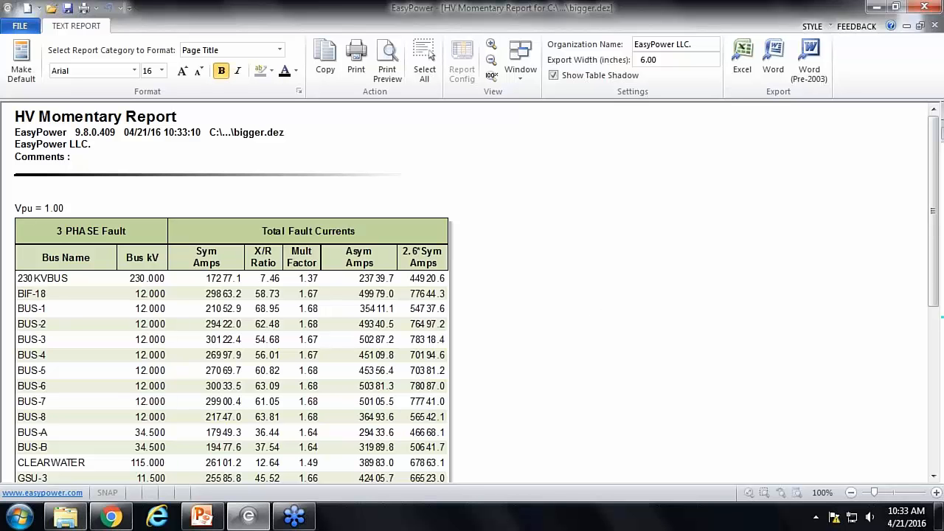
left_click(66, 517)
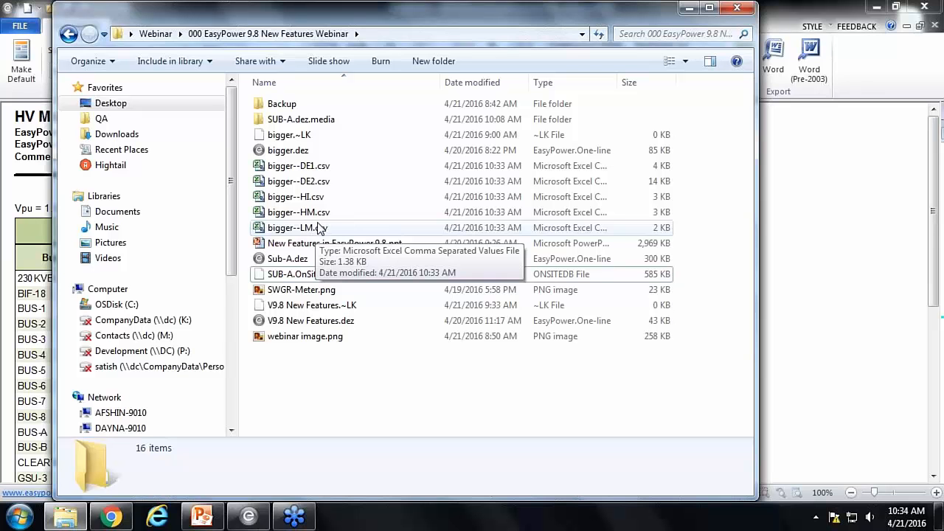
Step: Open bigger--HM.csv in Excel, look through the exported three-phase fault currents, and close the file
left_click(316, 213)
double_click(315, 213)
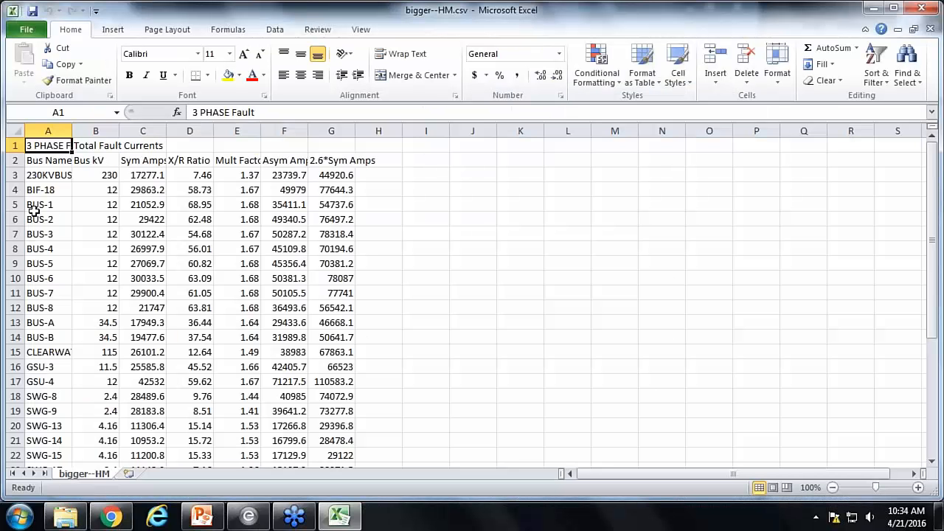
scroll(348, 205, "down", 3)
scroll(347, 206, "down", 5)
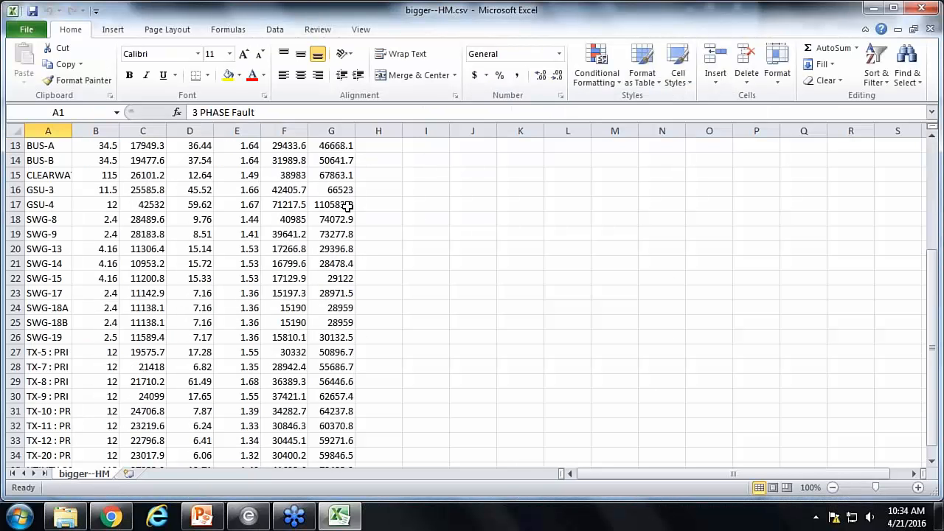
scroll(339, 217, "up", 8)
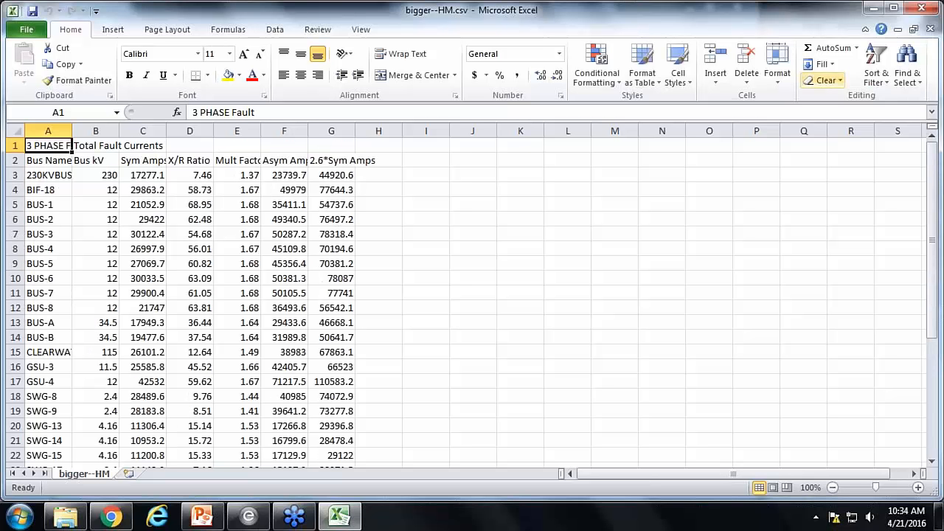
left_click(925, 9)
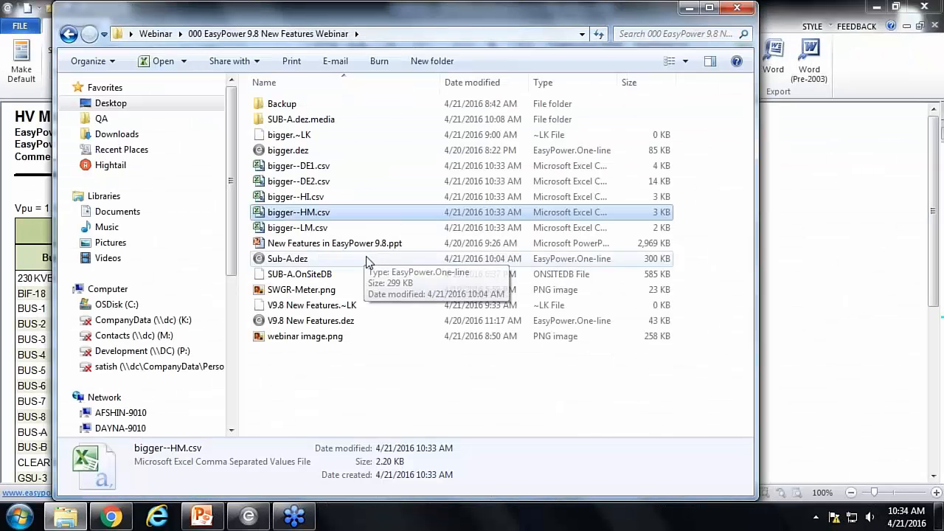
Step: Return to EasyPower, close the HV Momentary Report, and bring up the Start Page
left_click(688, 9)
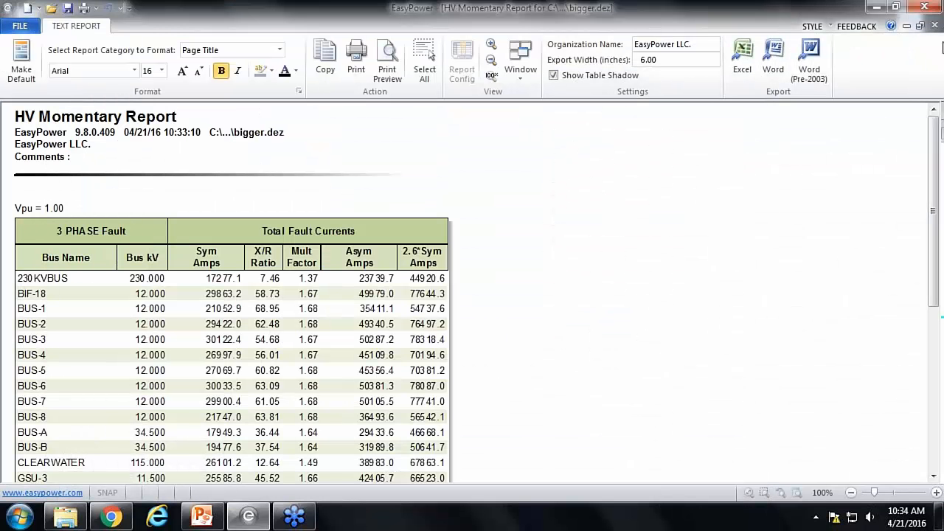
left_click(933, 26)
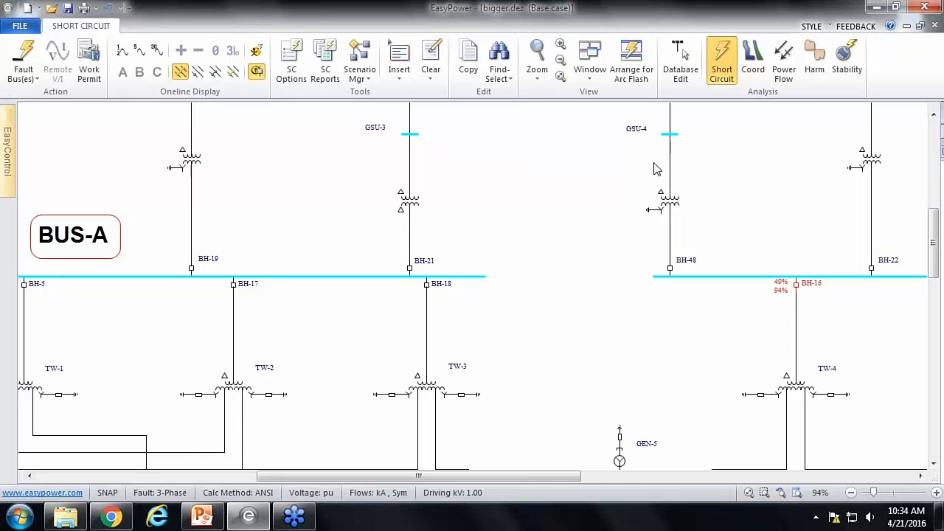
left_click(591, 74)
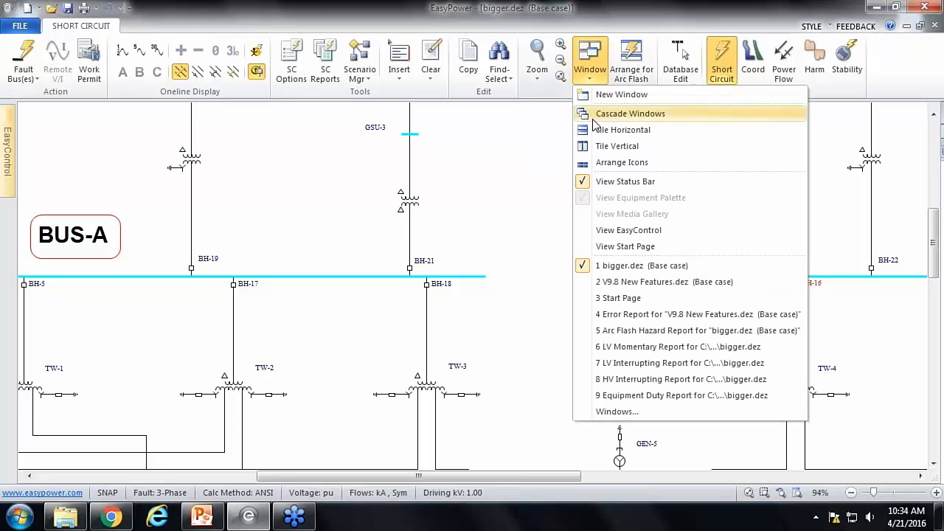
left_click(624, 300)
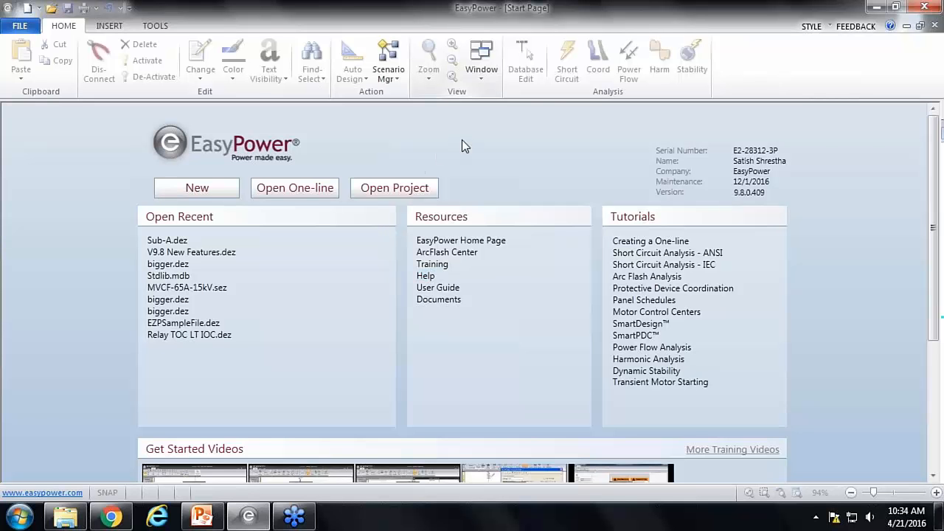
left_click(482, 77)
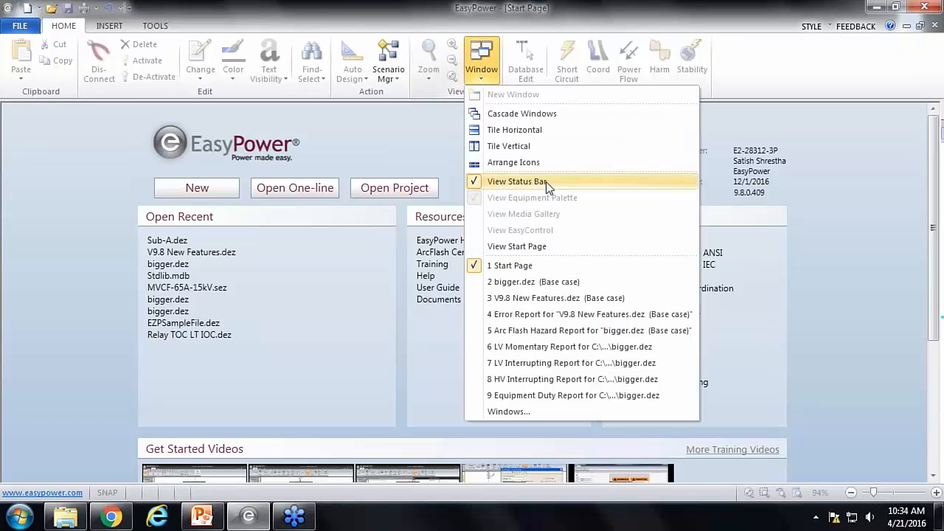
left_click(531, 248)
Step: Open the User Guide from the Start Page resources and close it after viewing the cover
scroll(940, 247, "down", 2)
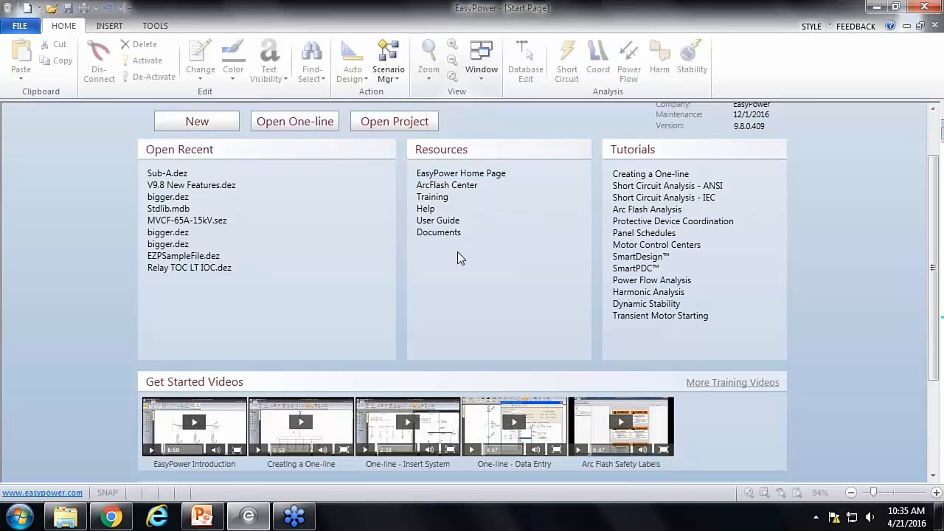
left_click(443, 223)
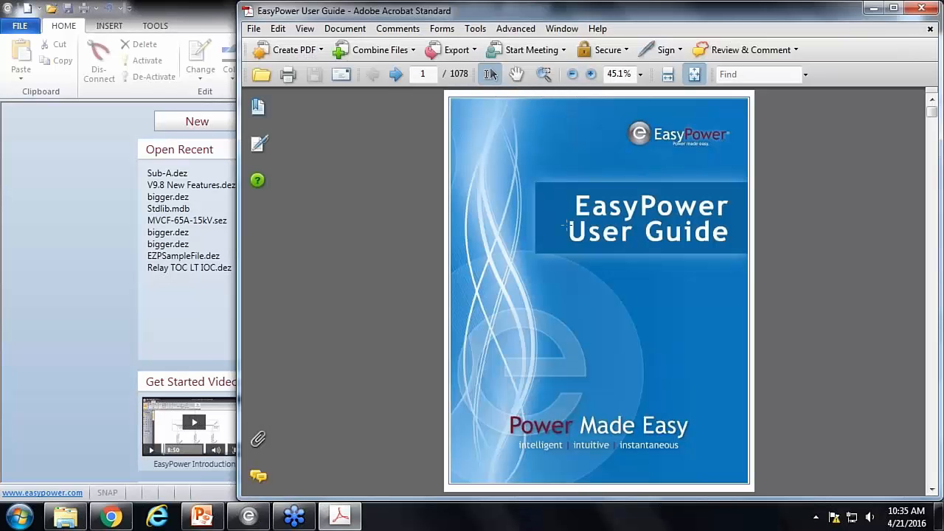
left_click(920, 7)
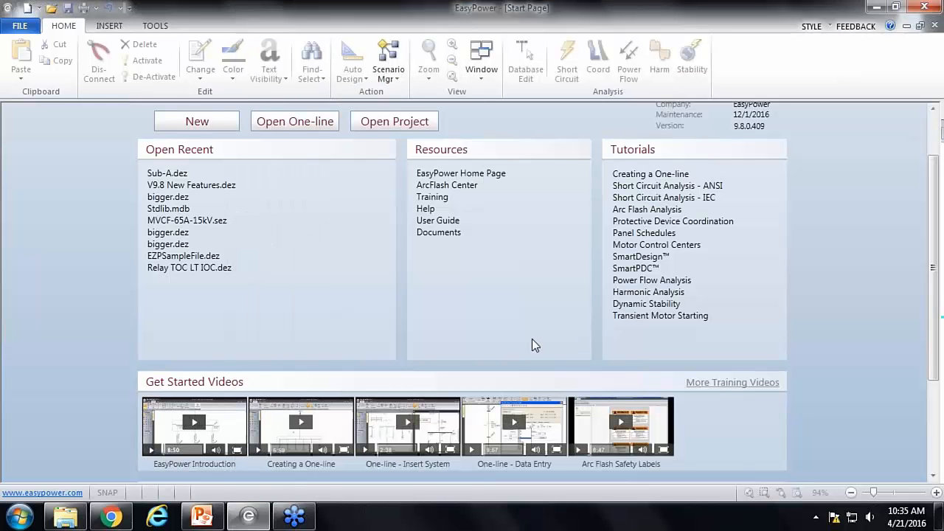
Step: Open the Creating a One-line tutorial from the Start Page and read through its introduction
left_click_drag(935, 264, 936, 213)
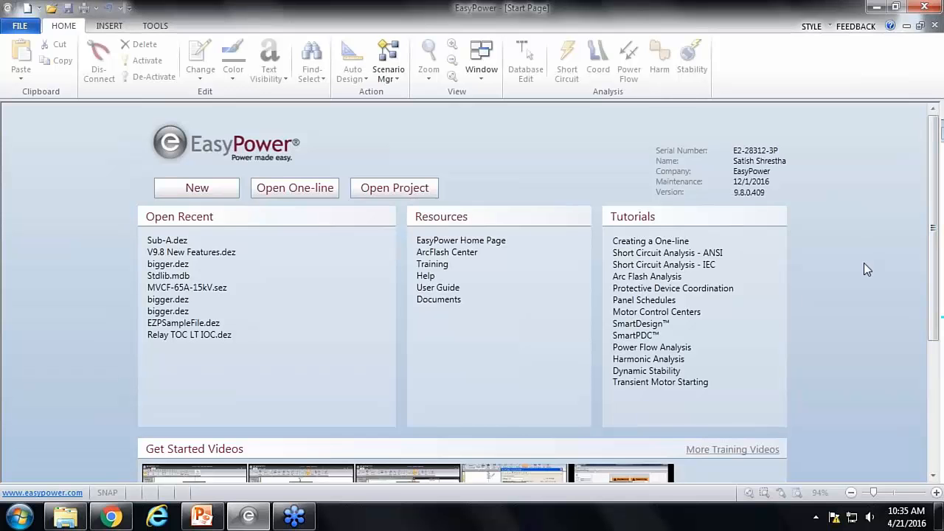
left_click(633, 243)
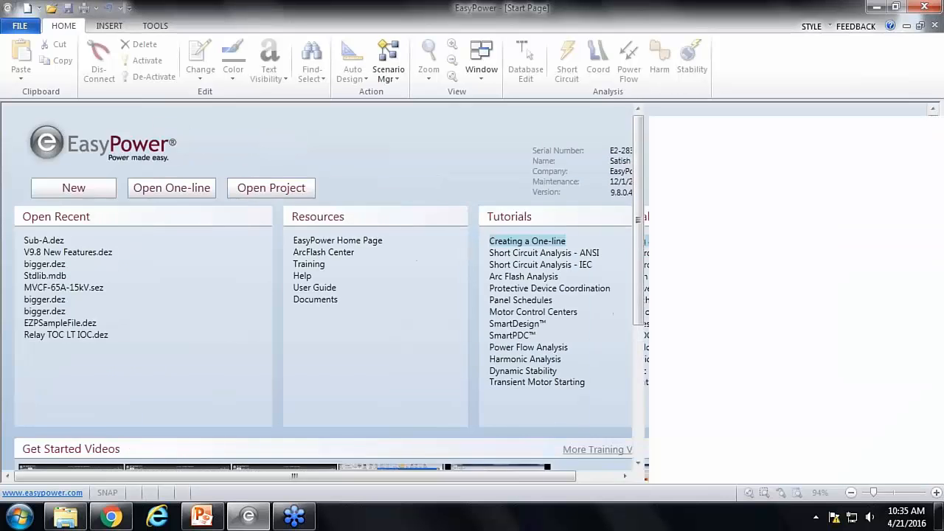
left_click(624, 165)
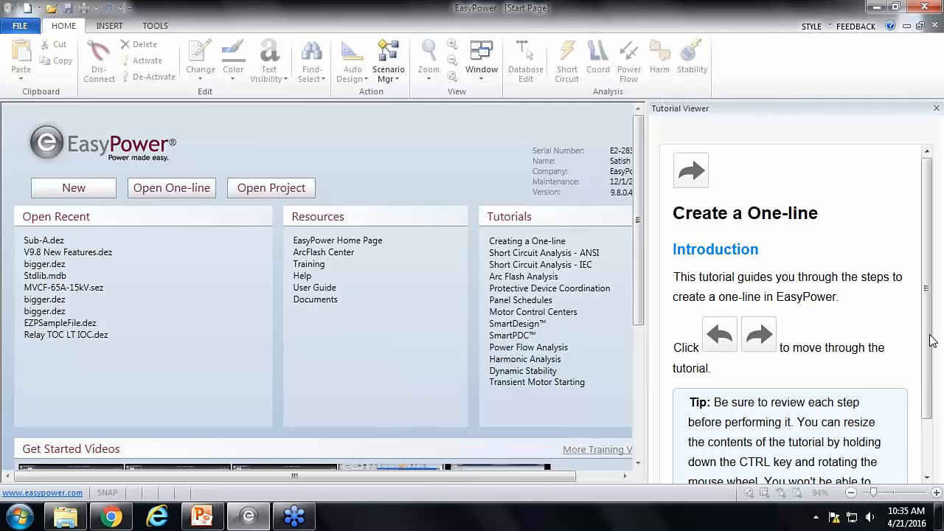
left_click_drag(932, 338, 942, 393)
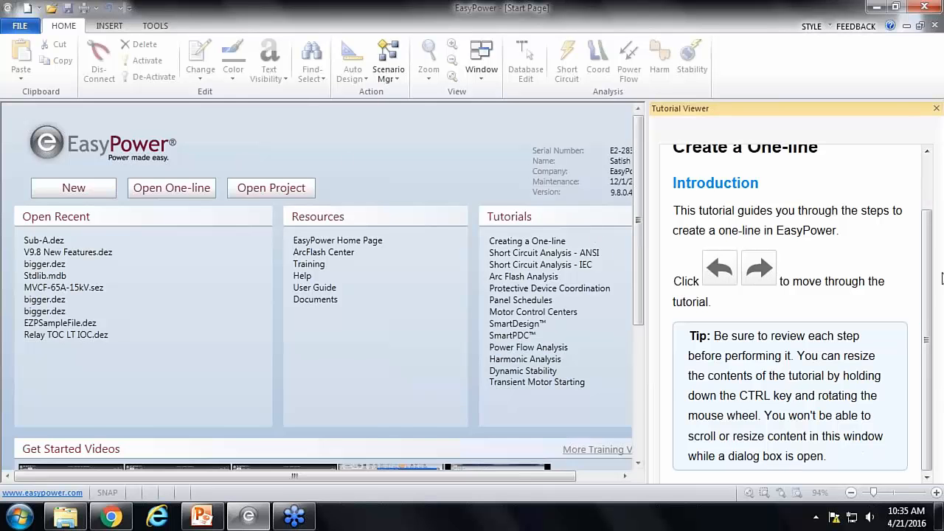
scroll(791, 191, "up", 1)
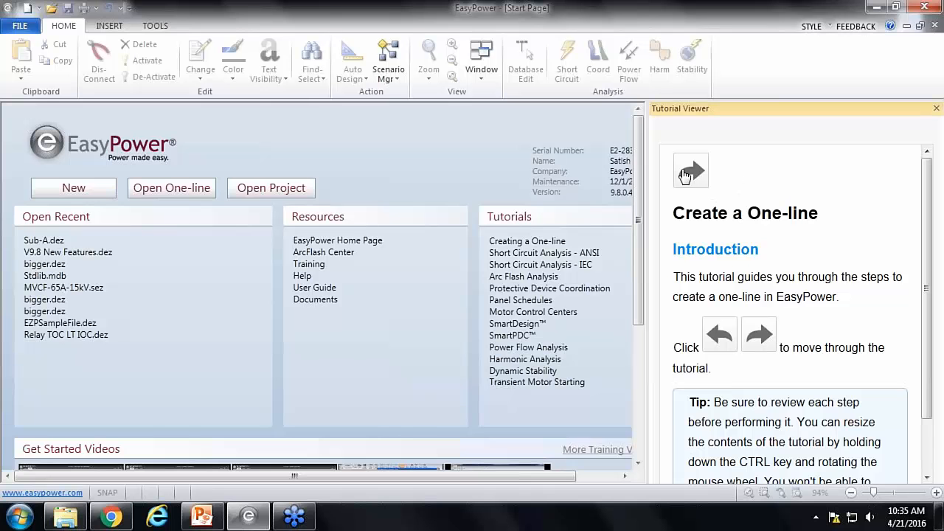
Step: Advance the Create a One-line tutorial to its Buses page, look it over, and close the Tutorial Viewer
left_click(693, 174)
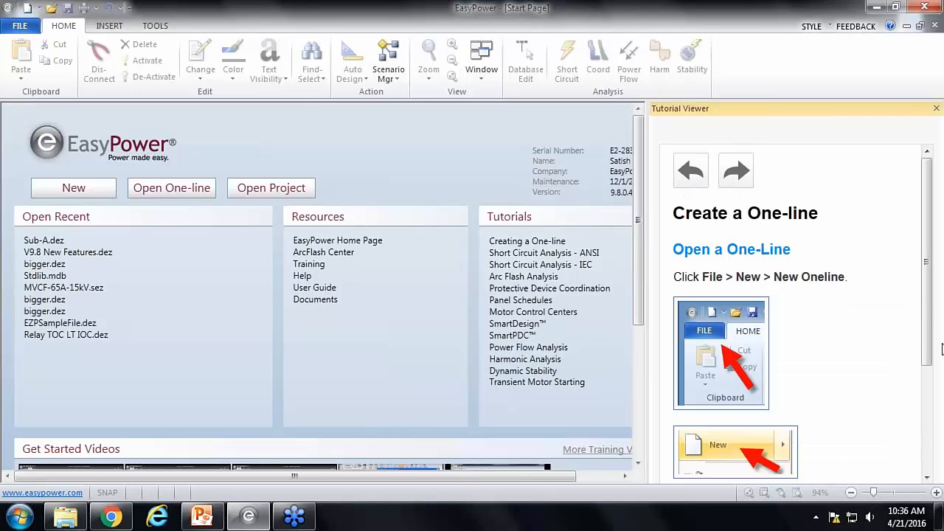
left_click_drag(930, 325, 929, 295)
left_click(736, 172)
left_click(736, 172)
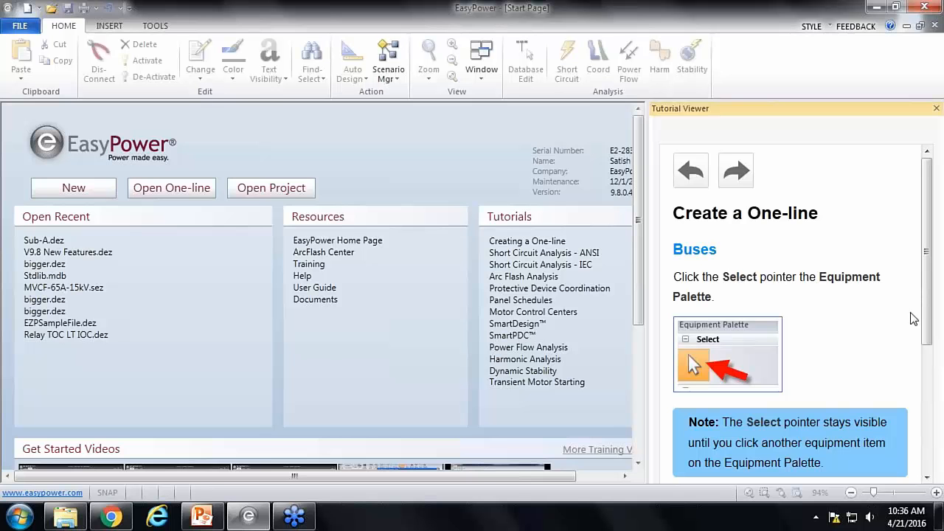
scroll(416, 144, "down", 5)
scroll(416, 140, "down", 2)
left_click(936, 108)
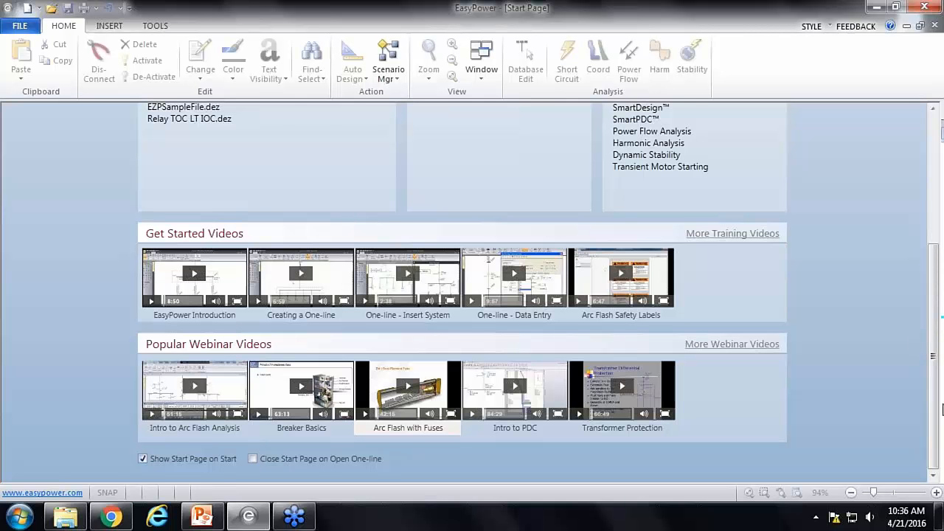
Step: Bring up the bigger.dez one-line in Database Edit mode and look over the lower part of the diagram
scroll(922, 295, "up", 5)
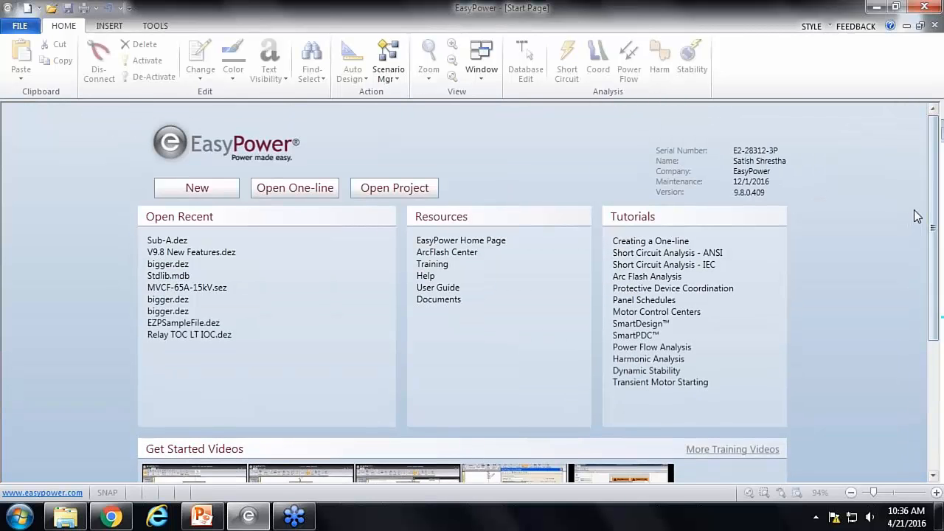
left_click(478, 70)
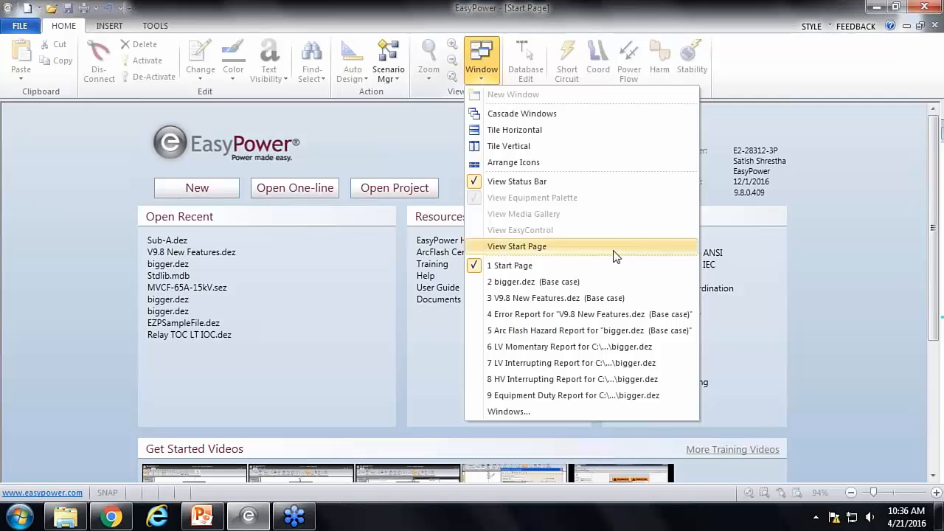
left_click(542, 287)
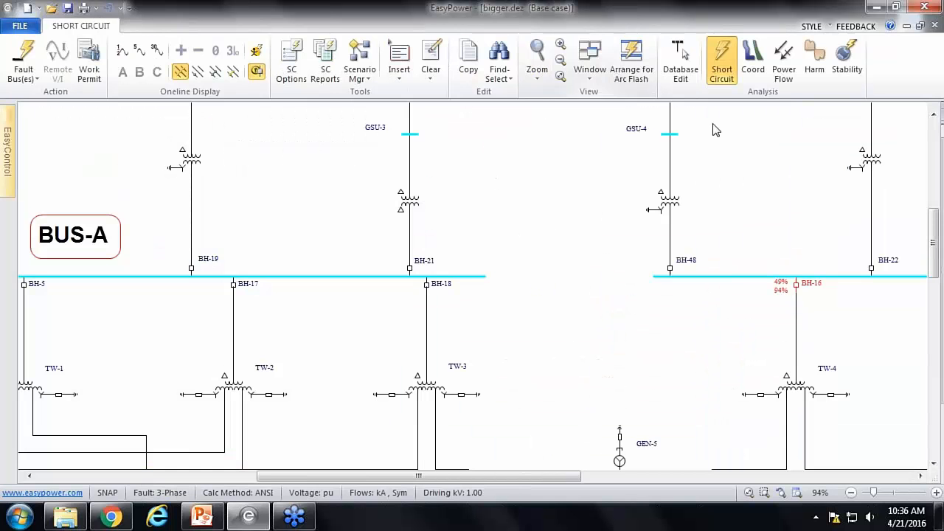
left_click(682, 55)
left_click(487, 297)
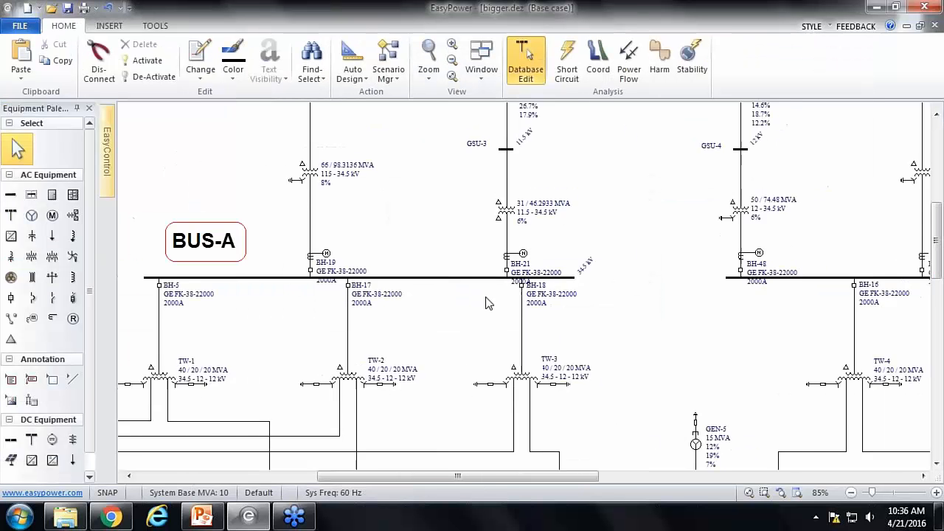
scroll(486, 309, "down", 5)
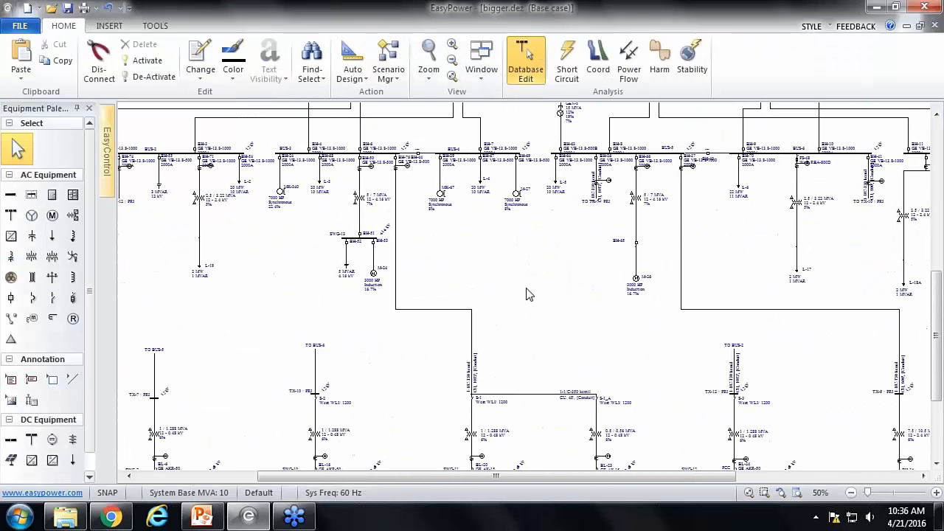
scroll(484, 341, "down", 8)
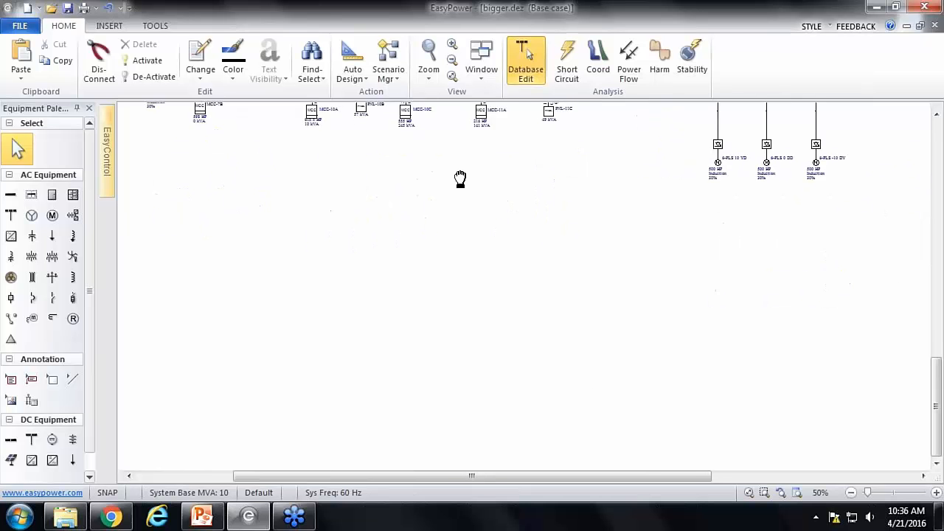
Step: Create a new one-line and place a bus near its upper part, stretched into a long horizontal bar
left_click(27, 8)
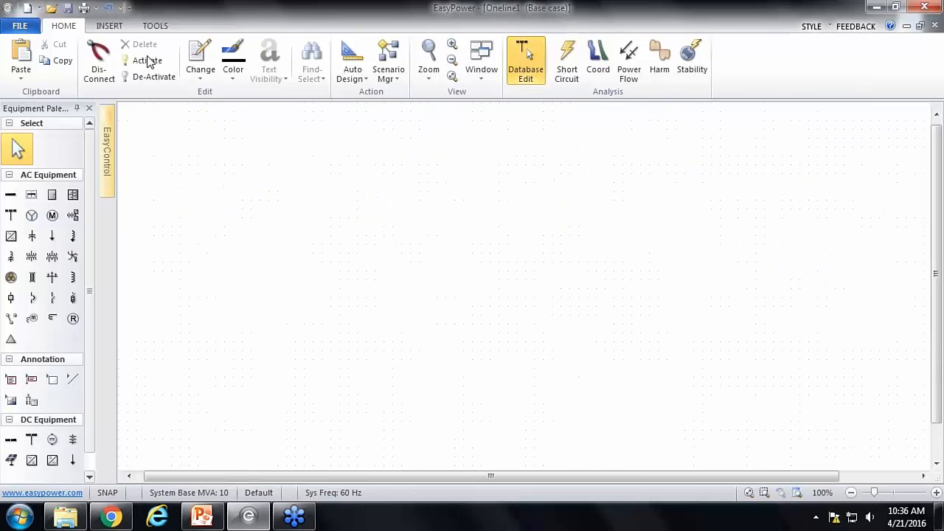
left_click(11, 194)
left_click(383, 209)
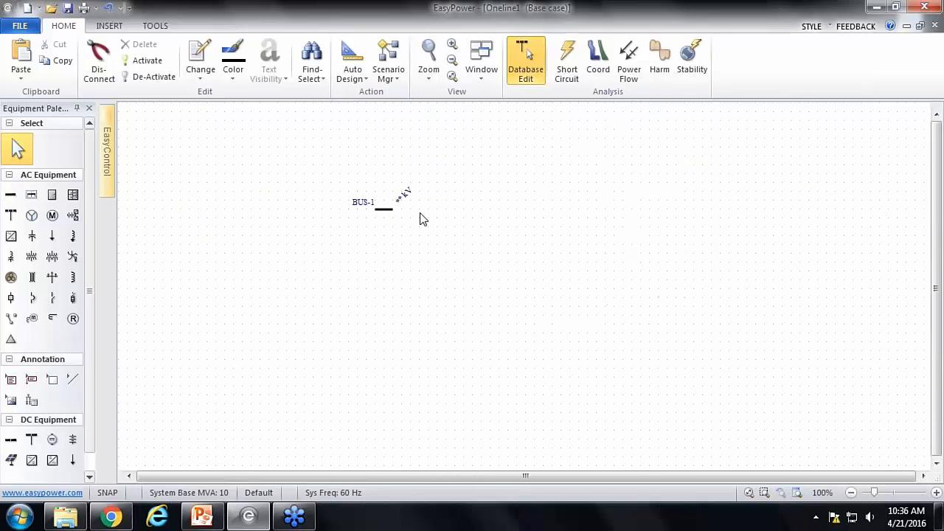
left_click_drag(393, 210, 791, 209)
Step: Attach a cable to BUS-1 with the bus base kV set to 0.48, and end it on a new bus below
left_click(11, 277)
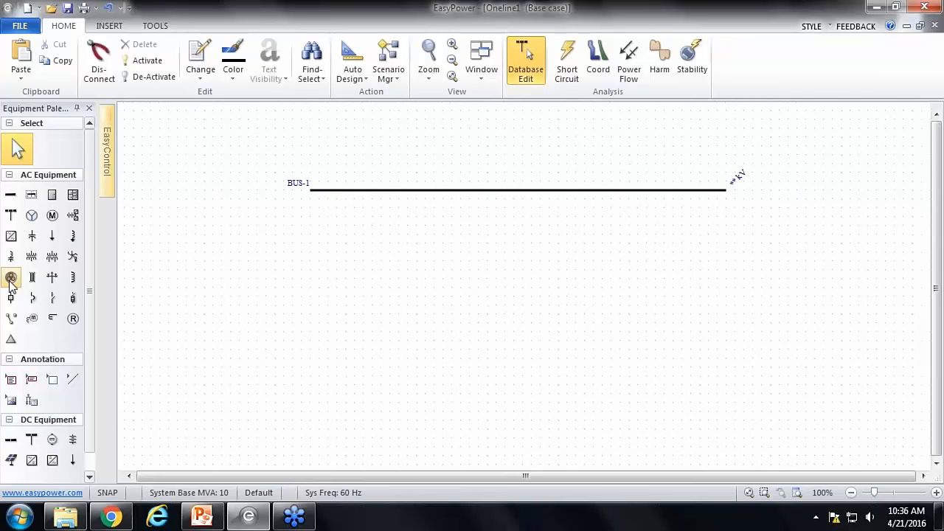
left_click(326, 190)
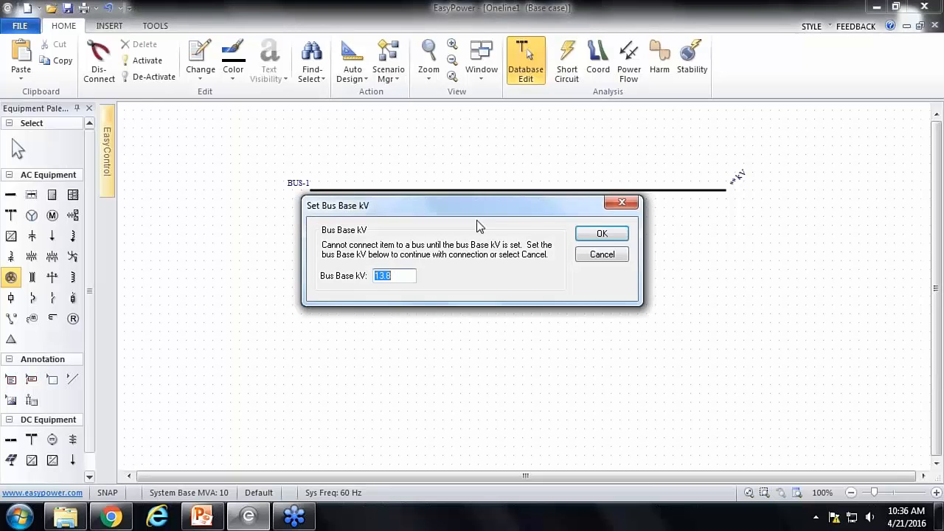
type("0.48")
key("Return")
left_click(11, 194)
left_click(327, 314)
right_click(420, 320)
Step: In the data of cable C-1, set the size to 1/0 and the insulation to RHW, and recalculate the impedances and rating
double_click(331, 256)
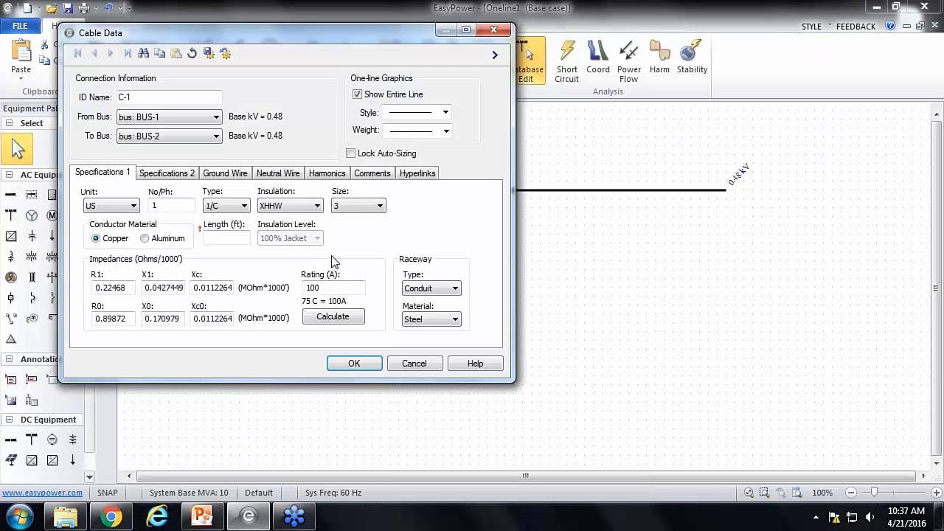
left_click(379, 205)
left_click(357, 316)
left_click(319, 207)
left_click(280, 301)
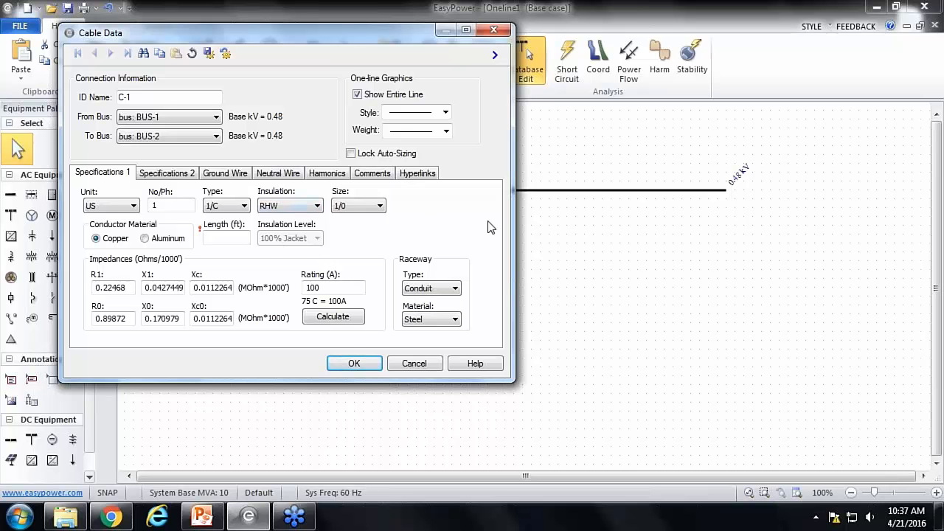
left_click(342, 317)
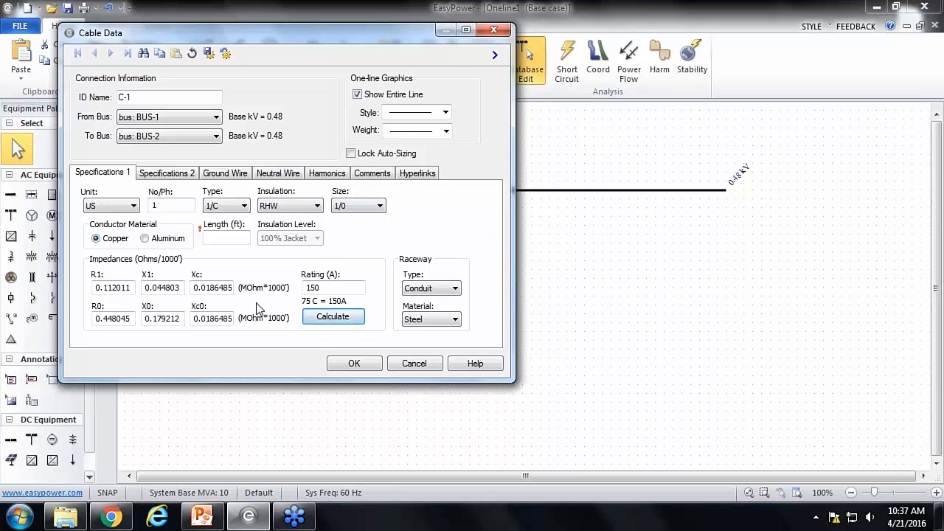
Step: Save cable C-1's specifications as the default equipment data, and give the cable a length of 75 ft
left_click(227, 237)
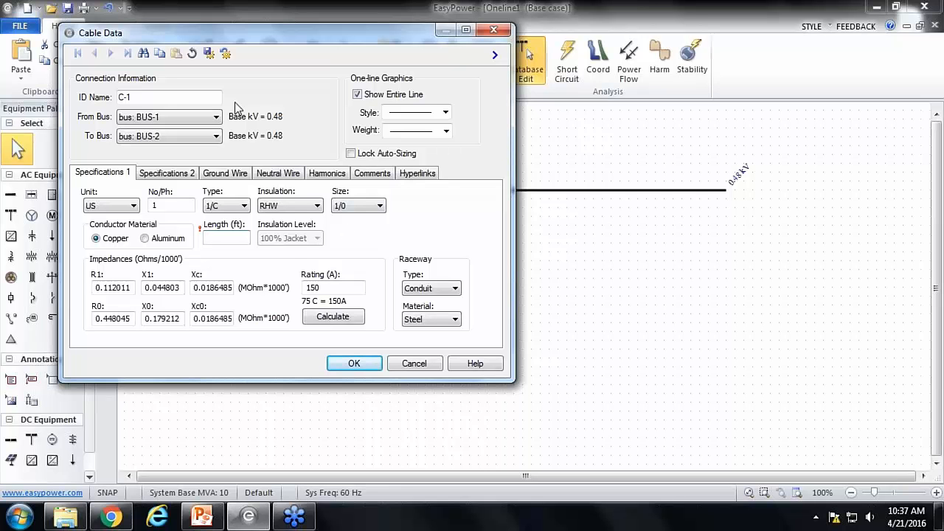
left_click(208, 53)
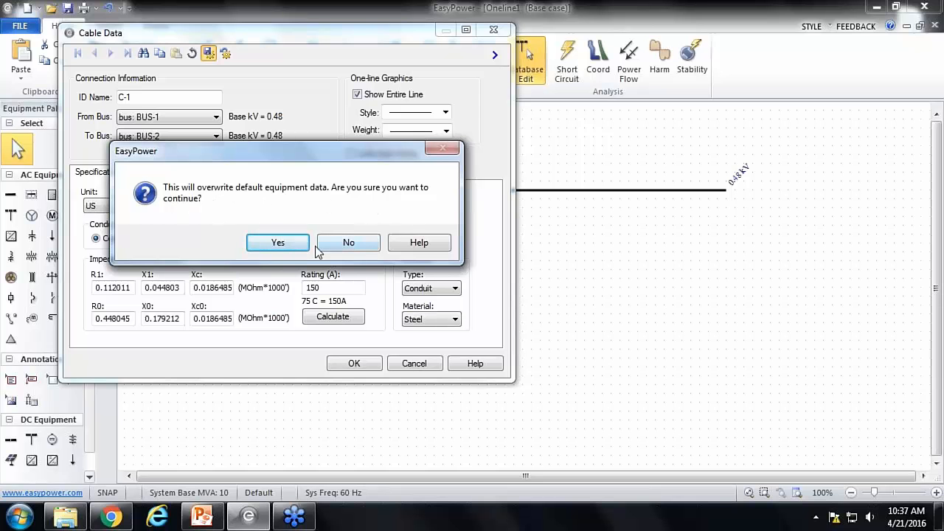
left_click(278, 246)
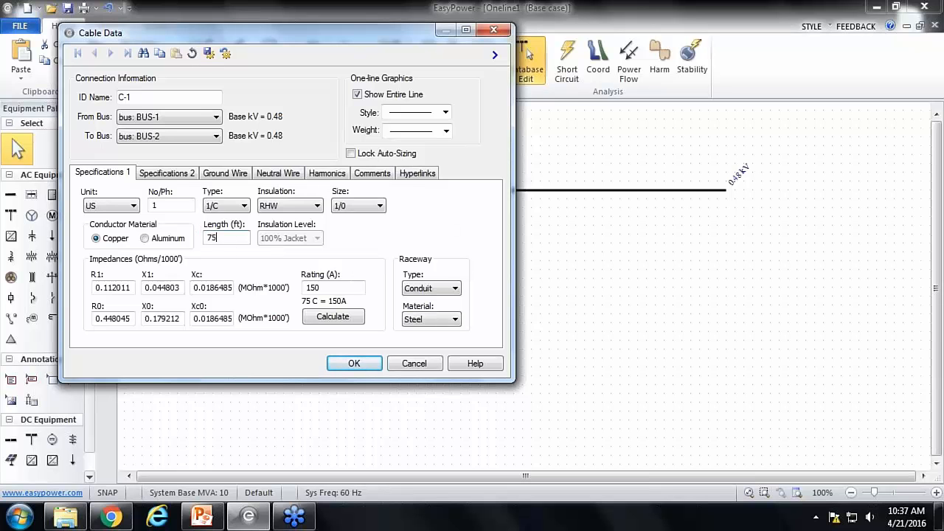
left_click(344, 364)
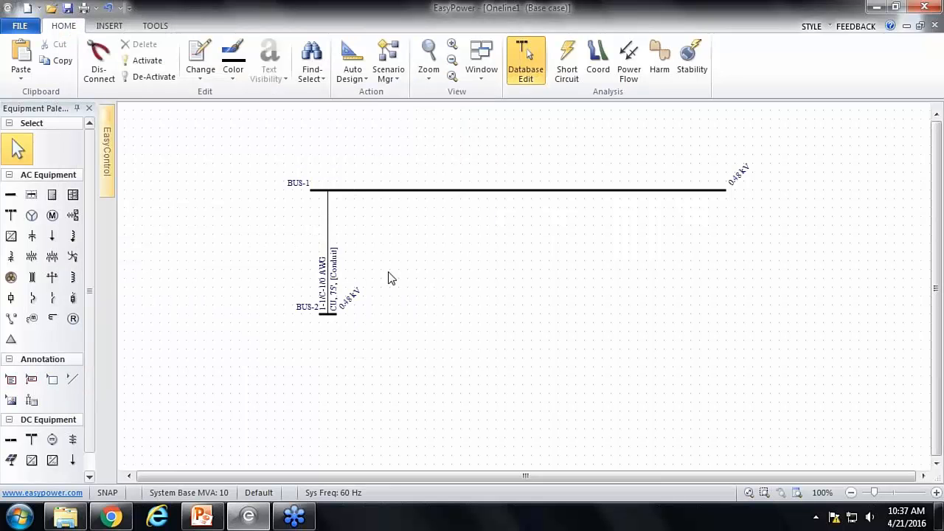
Step: Attach a second cable near the middle of BUS-1 and end it on a new bus below
left_click(11, 277)
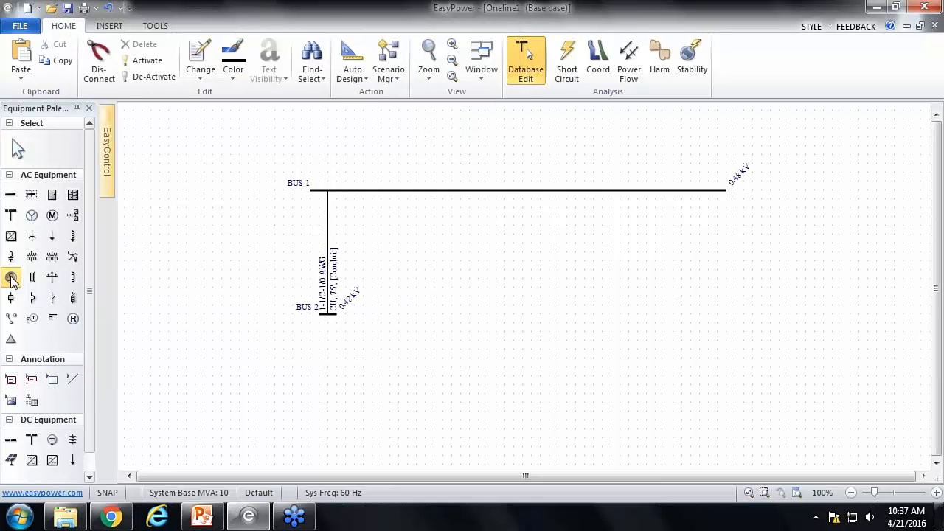
left_click(501, 190)
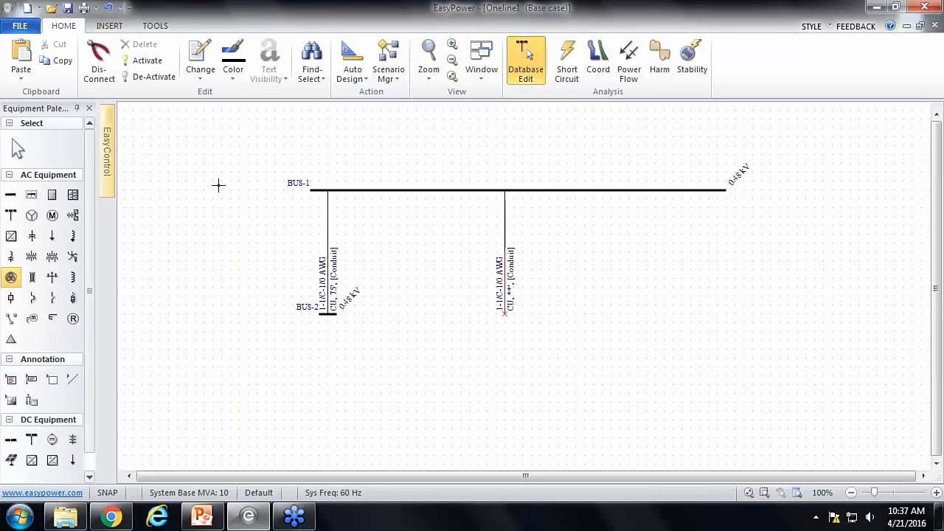
left_click(10, 195)
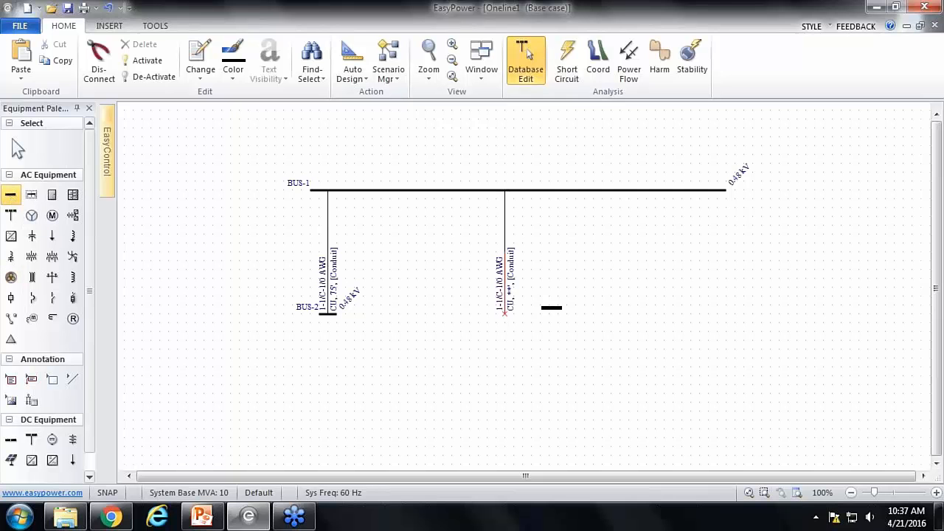
left_click(506, 313)
key("Escape")
Step: Set the length of the middle cable, C-2, to 120 ft
double_click(511, 271)
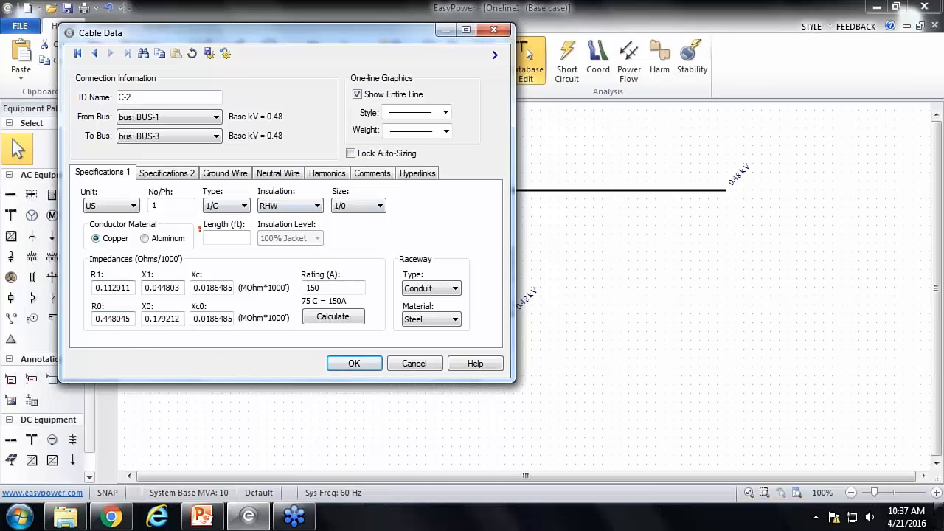
left_click(232, 237)
type("120")
left_click(366, 365)
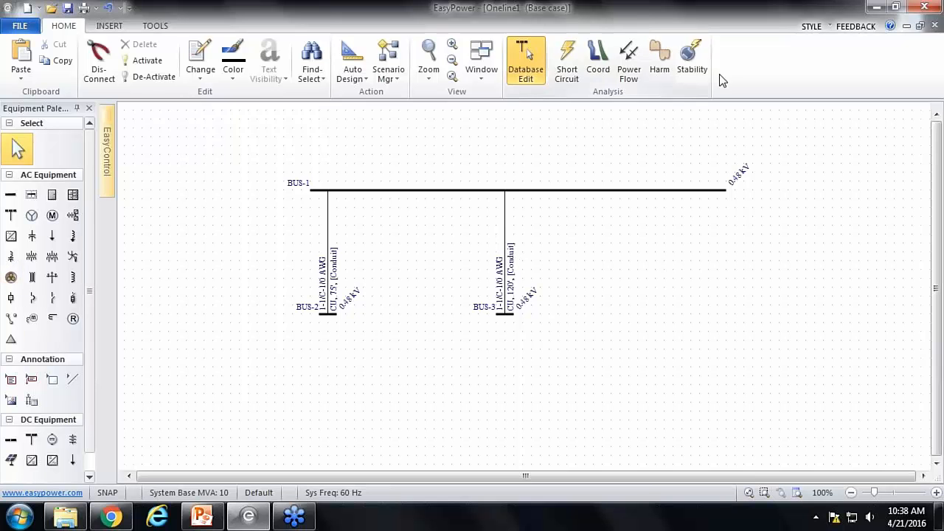
Step: Attach a third cable to BUS-1 beyond the middle one, and end it on a new bus below
left_click(11, 277)
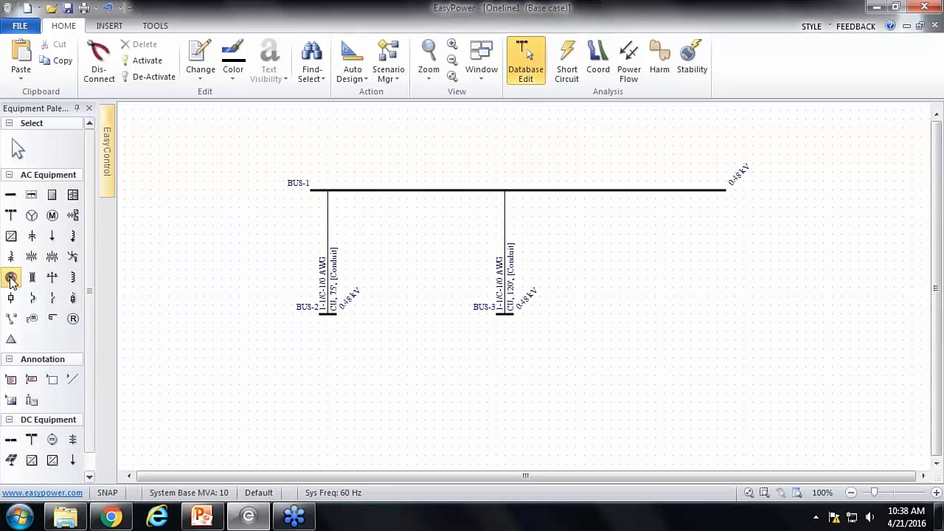
left_click(637, 190)
left_click(11, 193)
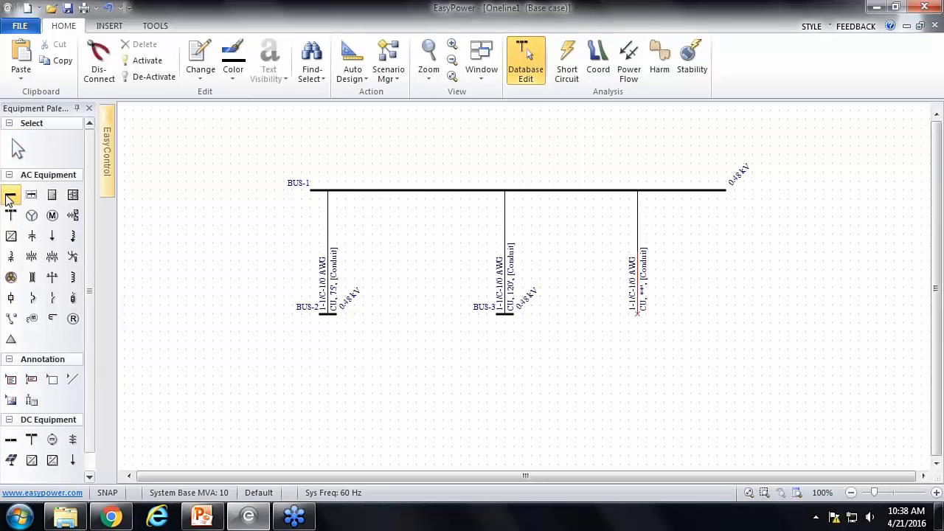
left_click(639, 313)
key("Escape")
Step: In the data of cable C-3, set the insulation to THHN and the length to 100 ft, and recalculate the impedances and rating
double_click(638, 267)
left_click(316, 207)
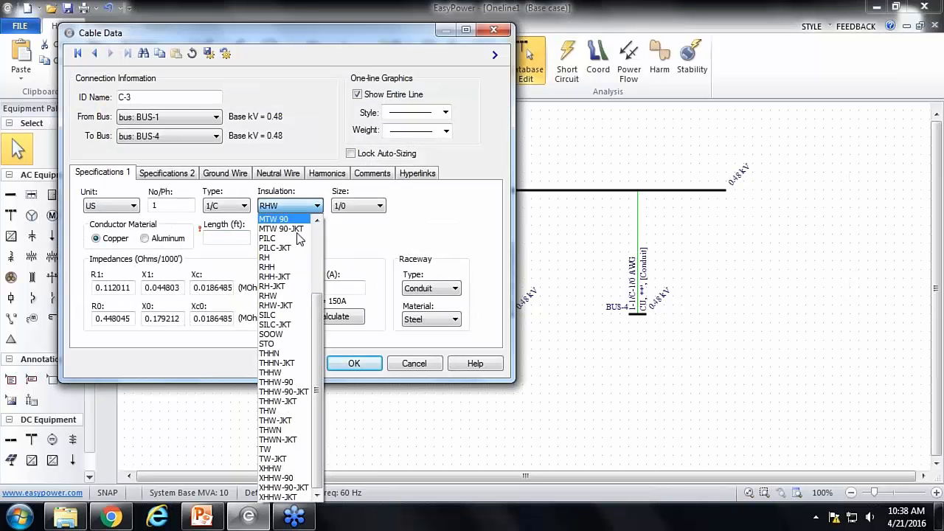
left_click(284, 353)
left_click(221, 238)
type("100")
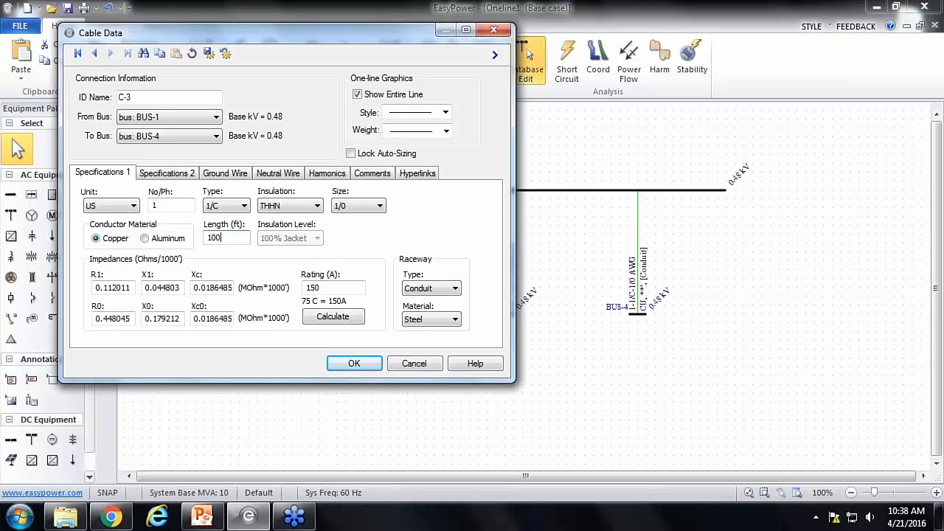
left_click(328, 319)
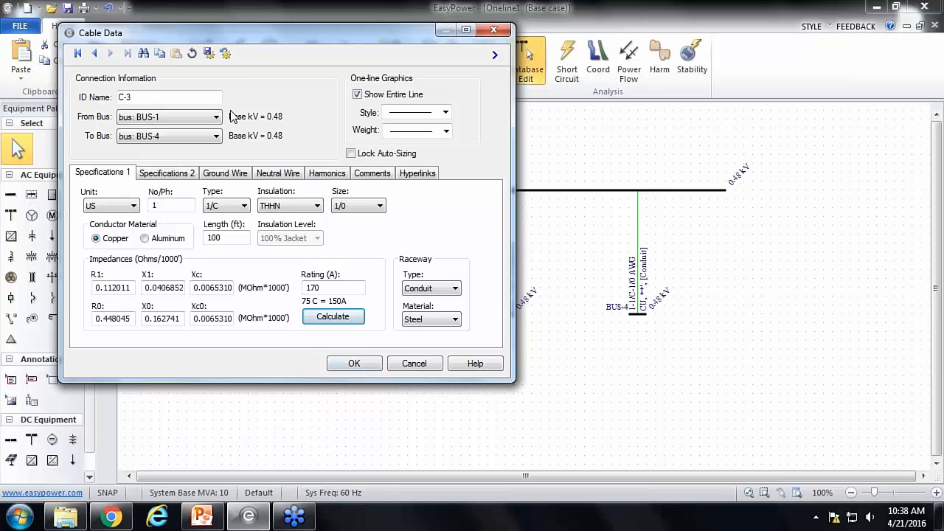
Step: Override cable C-3's data with the saved equipment defaults, and close the cable data without keeping the changes
left_click(227, 54)
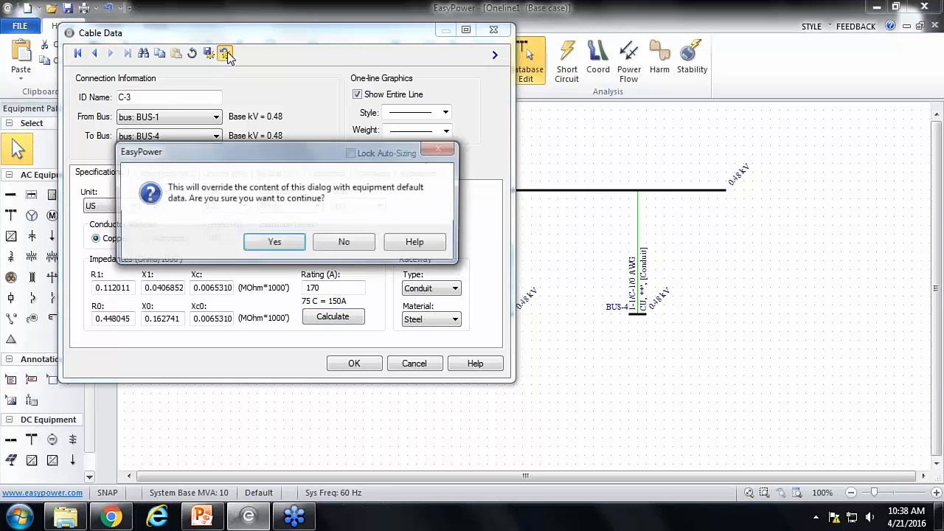
left_click(275, 244)
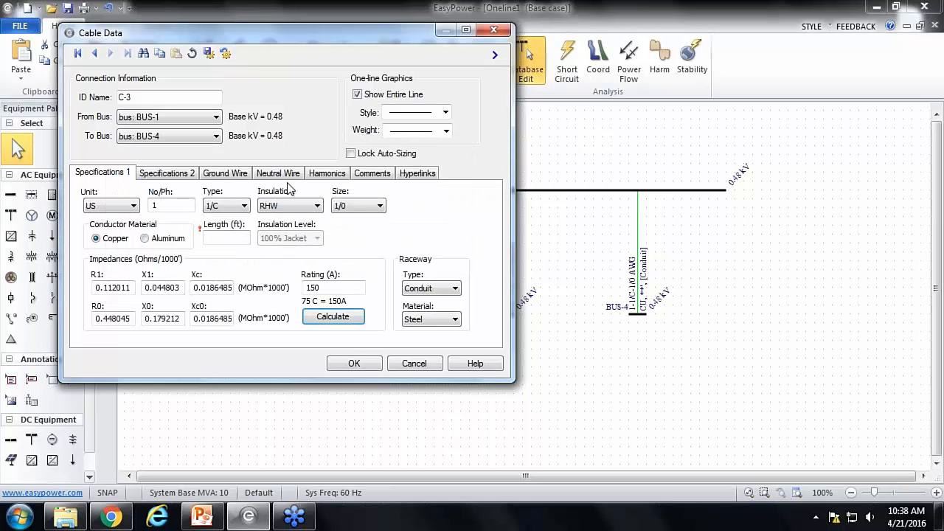
left_click(415, 364)
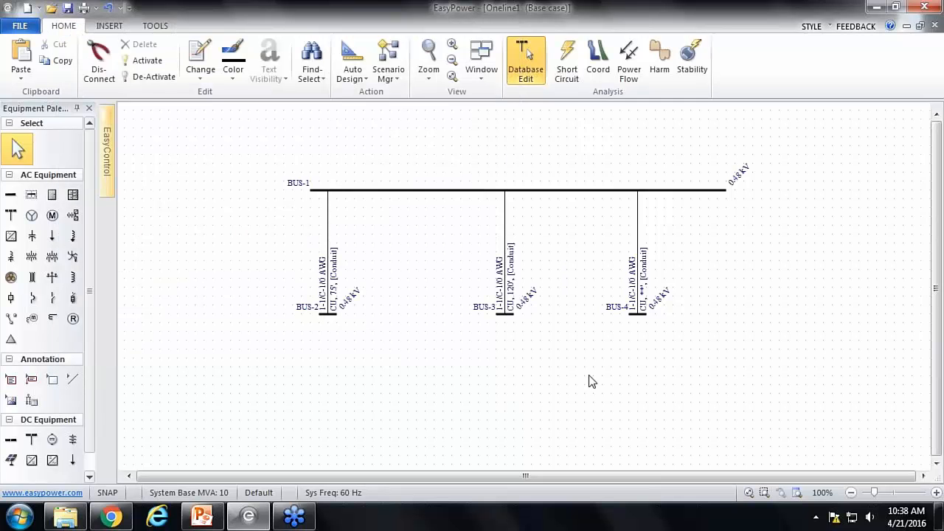